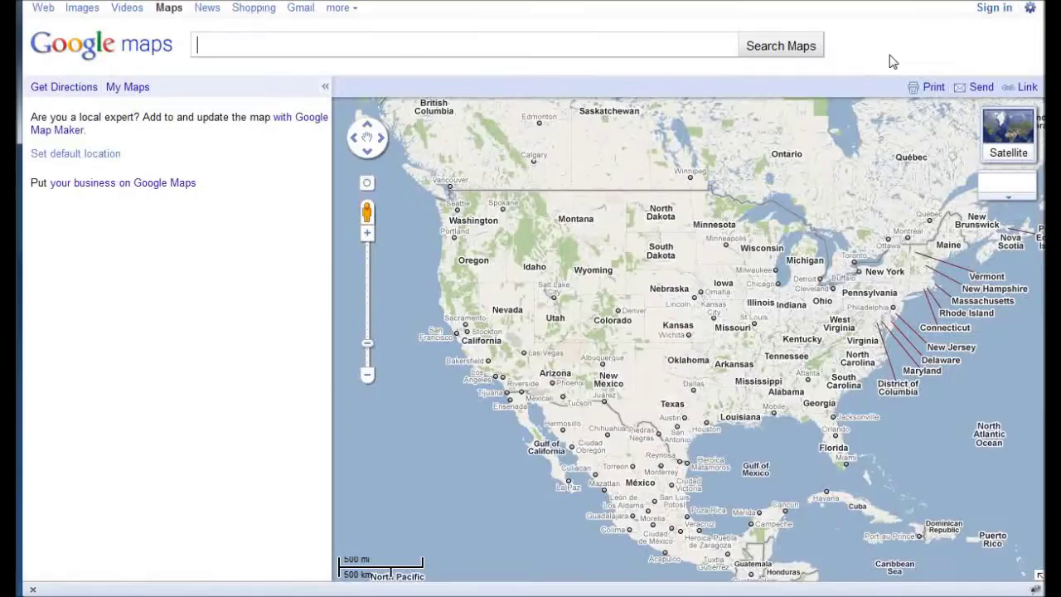
# Open the account creation form from the Maps sign-in page and review its required fields and terms of service.
pyautogui.click(992, 11)
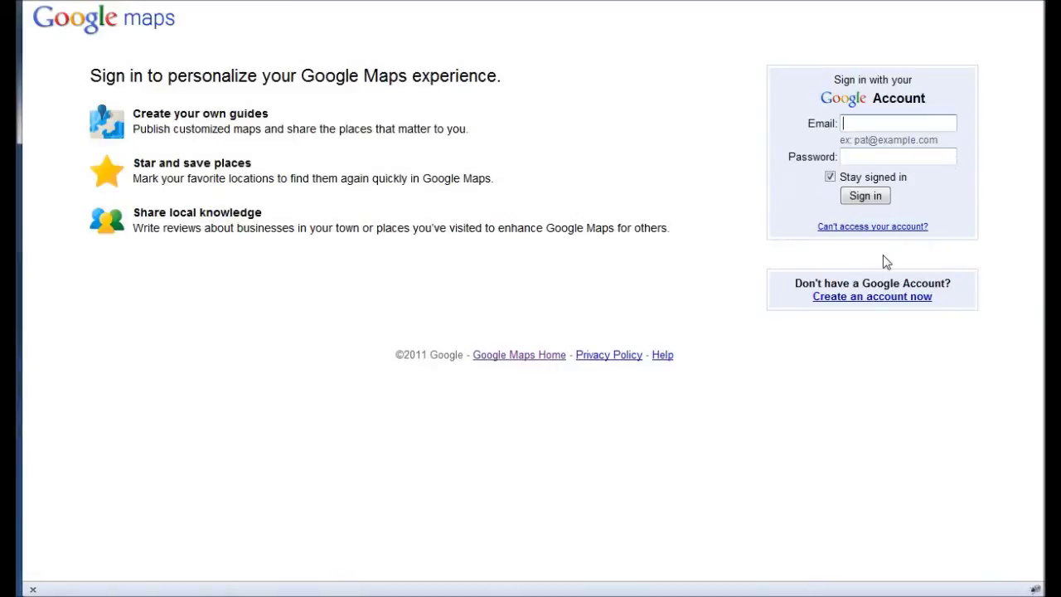
pyautogui.click(845, 304)
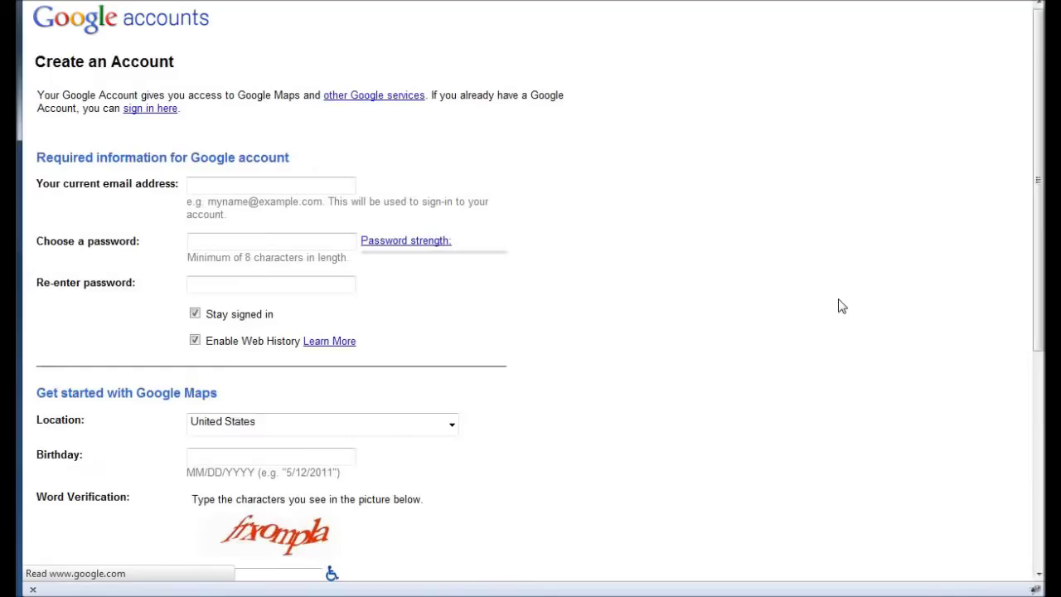
pyautogui.scroll(-2, 735, 251)
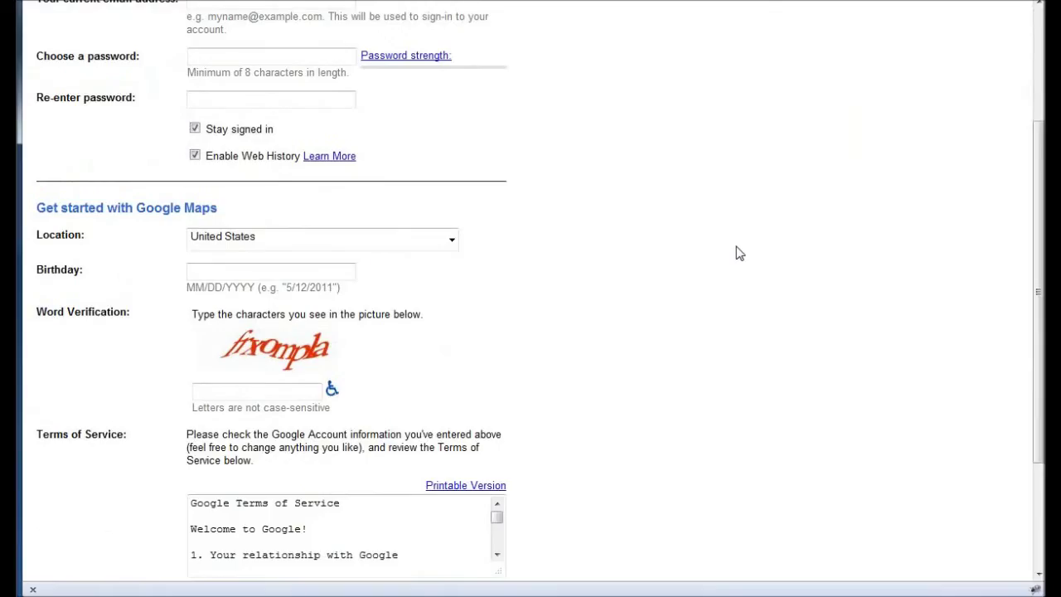
pyautogui.scroll(-2, 738, 253)
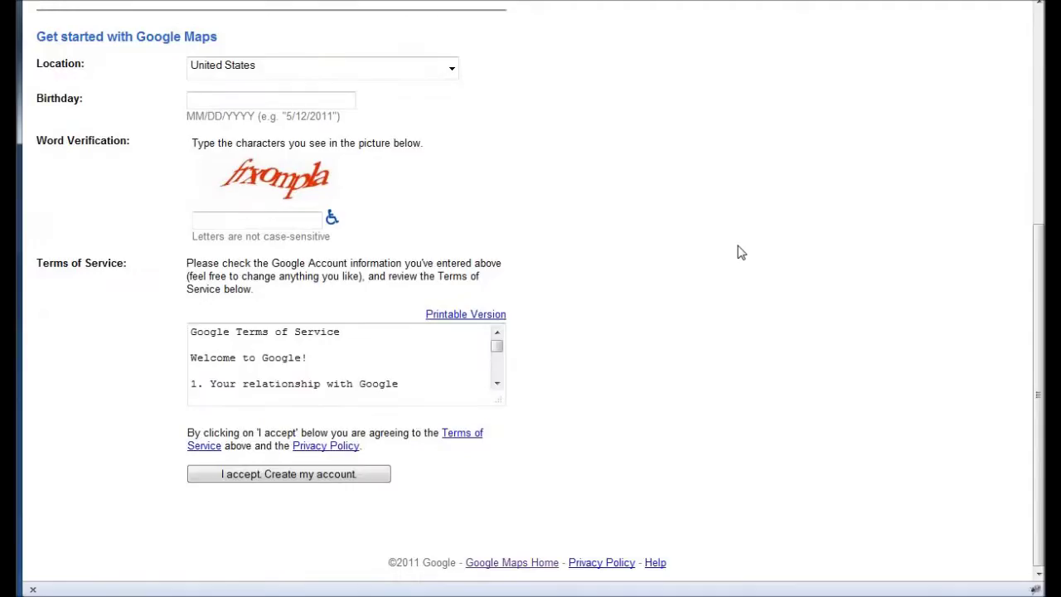
pyautogui.scroll(4, 741, 253)
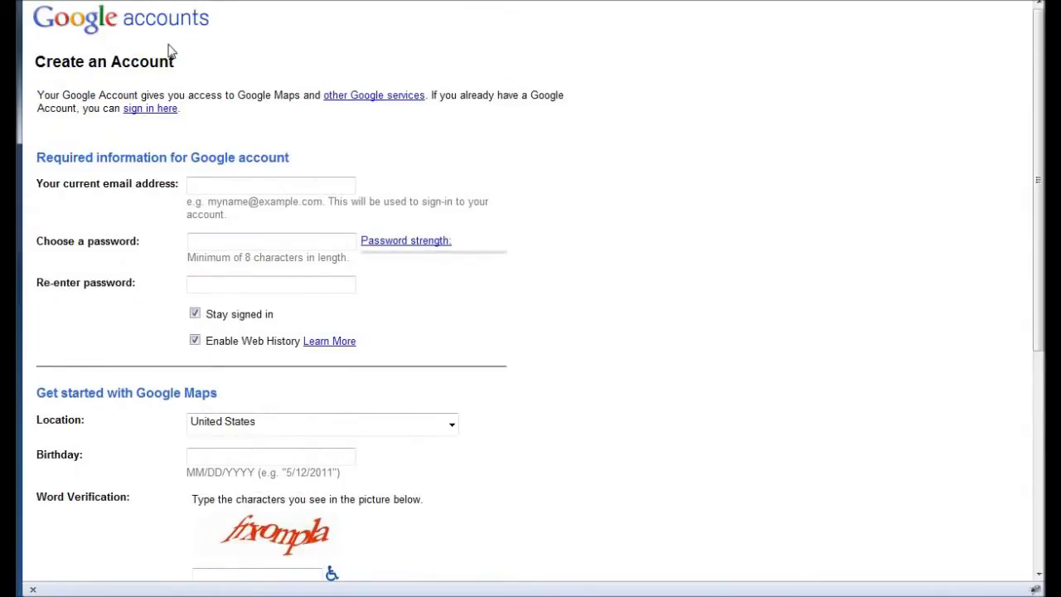
# Return to the Google accounts sign-in page and sign in with the account e-mail and password.
pyautogui.click(84, 22)
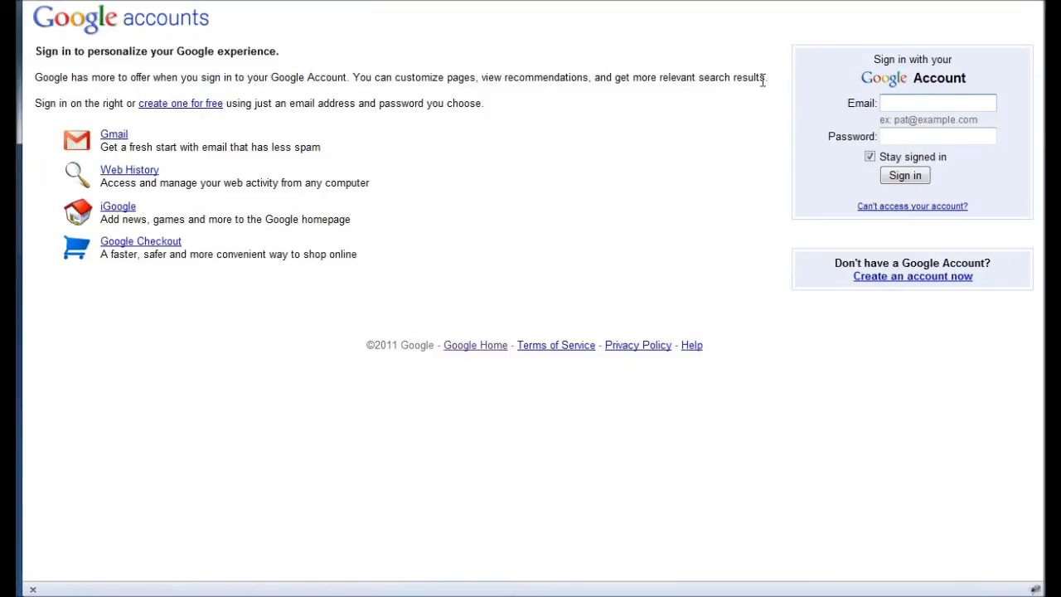
pyautogui.click(915, 104)
pyautogui.write('cr')
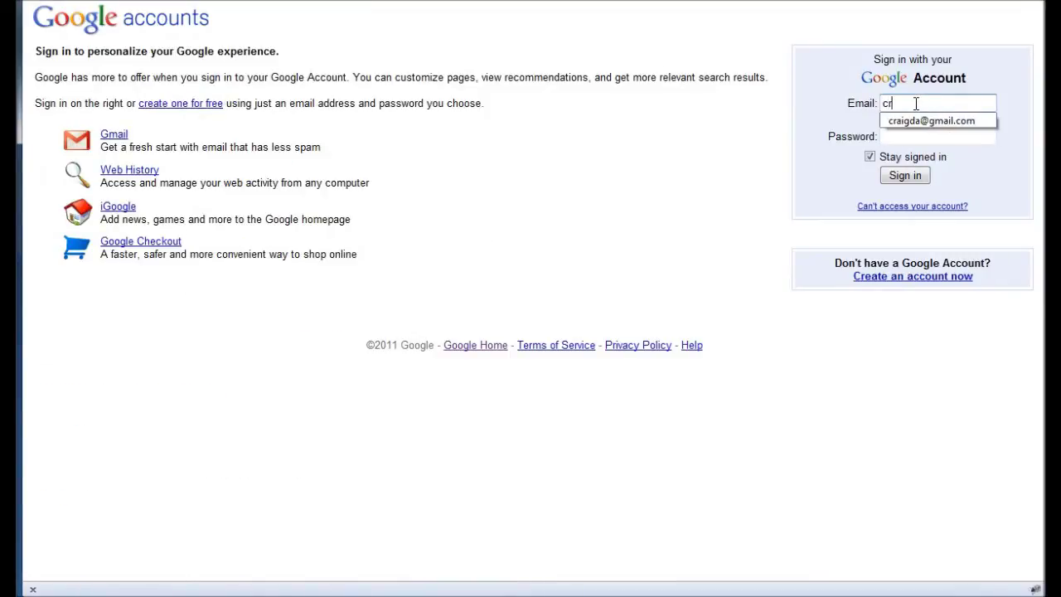
pyautogui.write('ai')
pyautogui.press('Down')
pyautogui.press('Tab')
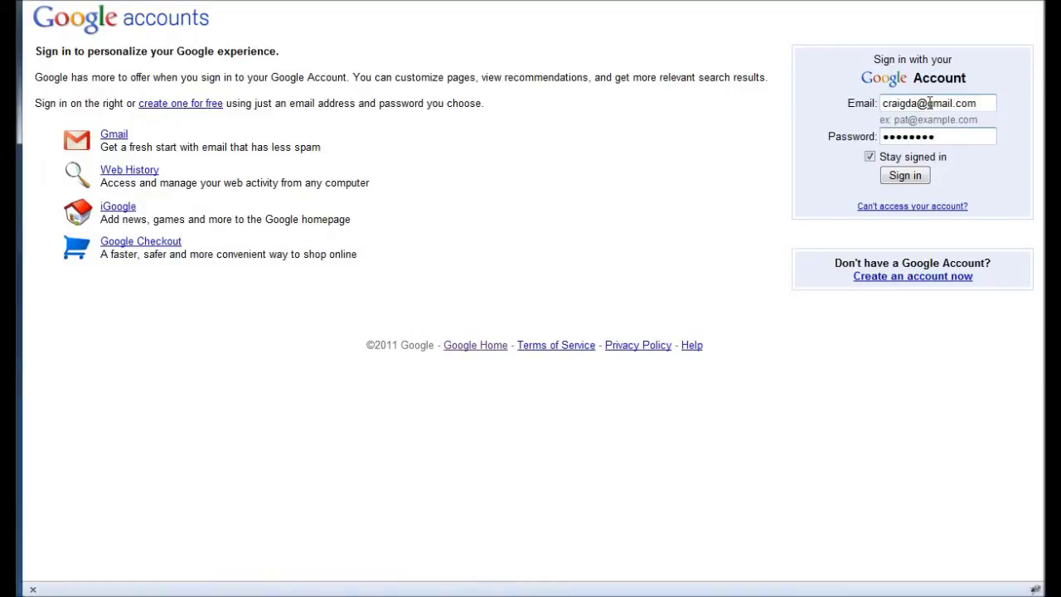
pyautogui.click(903, 176)
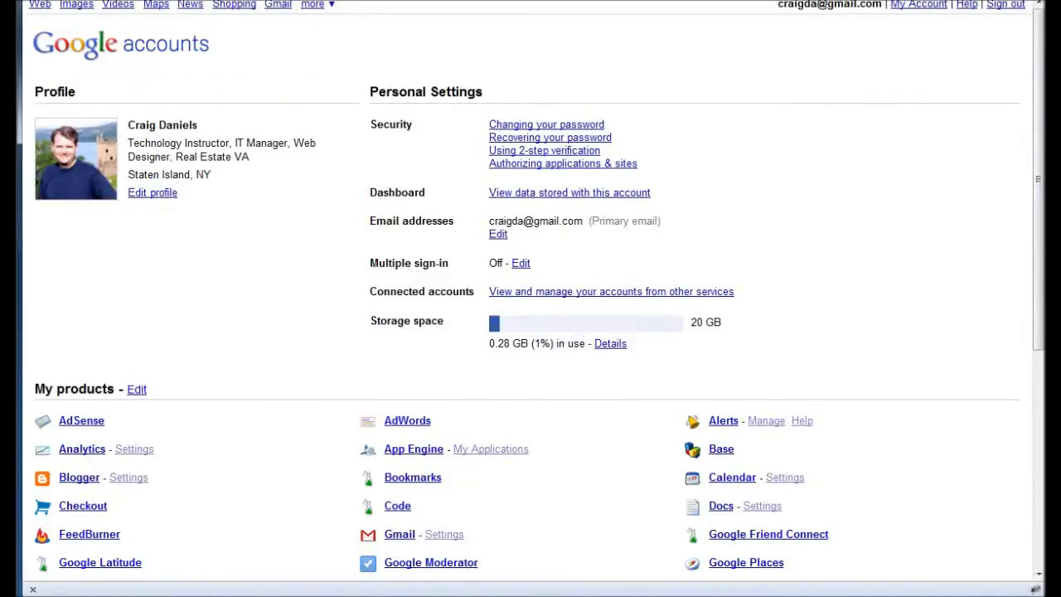
# Go back to Google Maps and open the list of personal maps in My Maps.
pyautogui.write('map')
pyautogui.press('Return')
pyautogui.write('s.google')
pyautogui.press('Return')
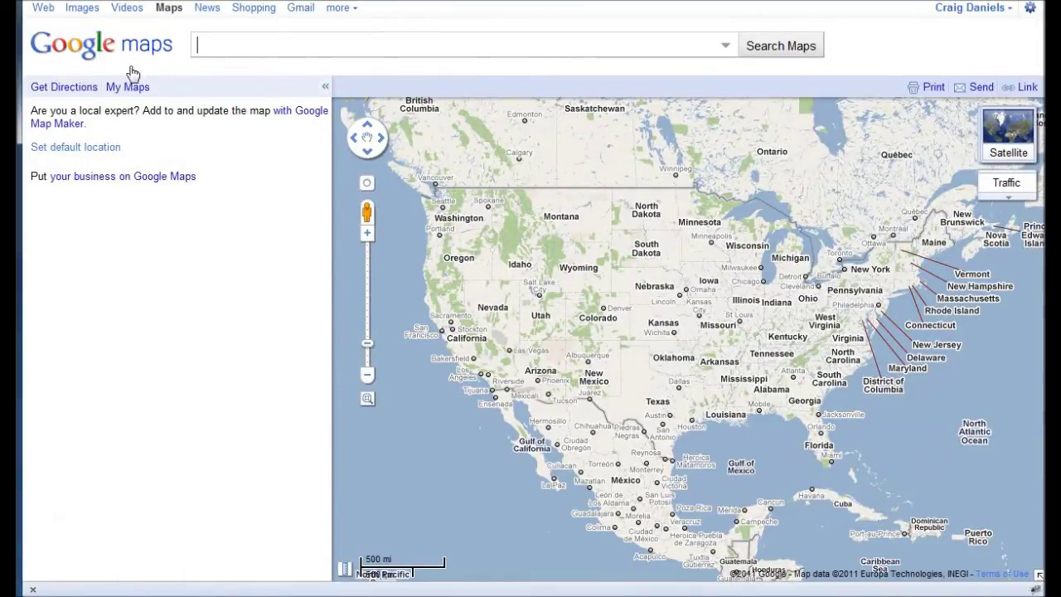
pyautogui.click(122, 93)
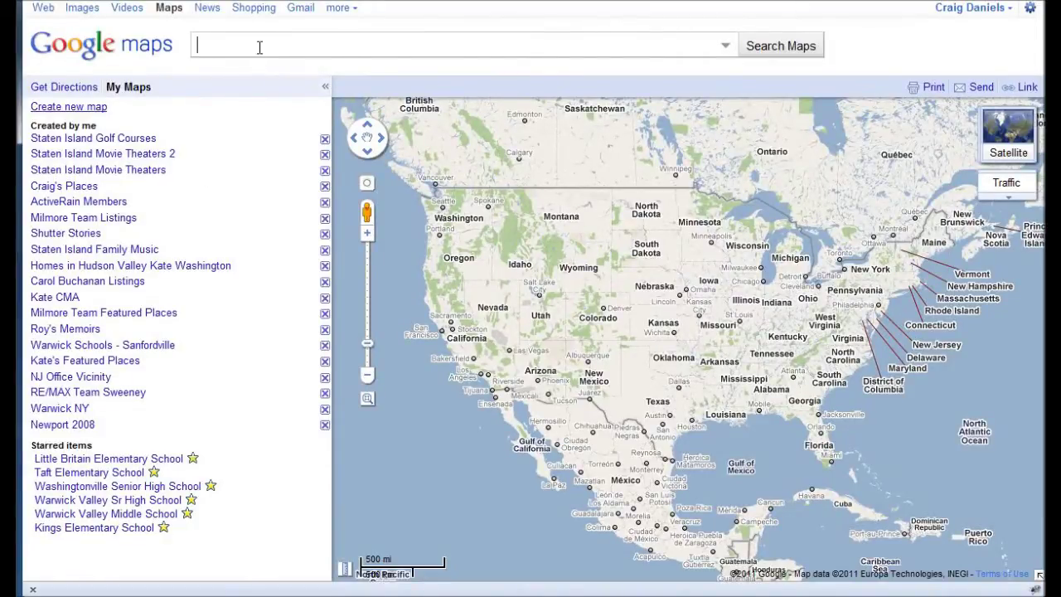
# Search the map for "movie theaters near staten island".
pyautogui.write('ovie ')
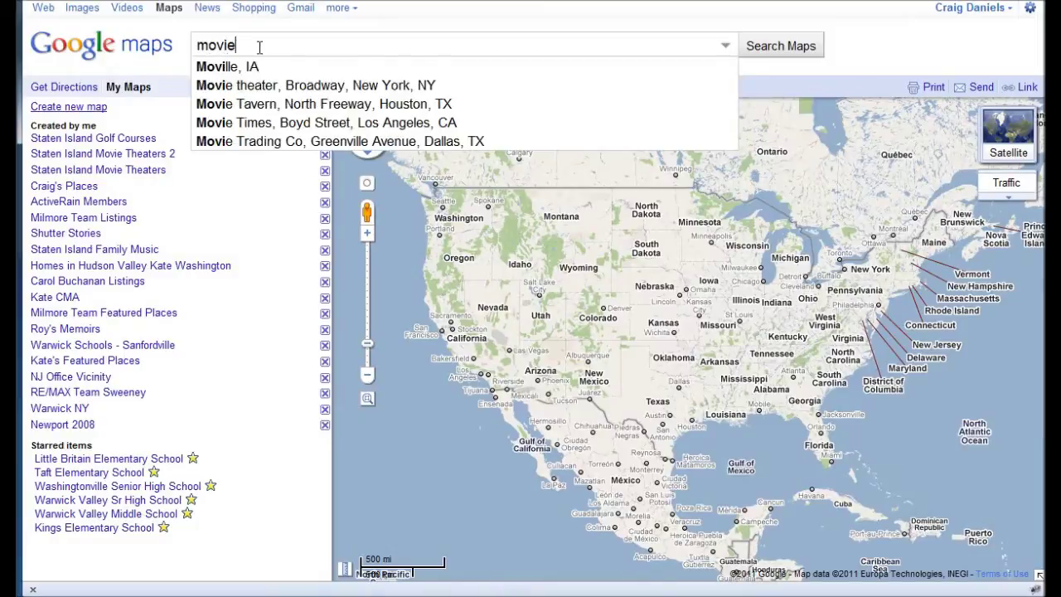
pyautogui.write('theater')
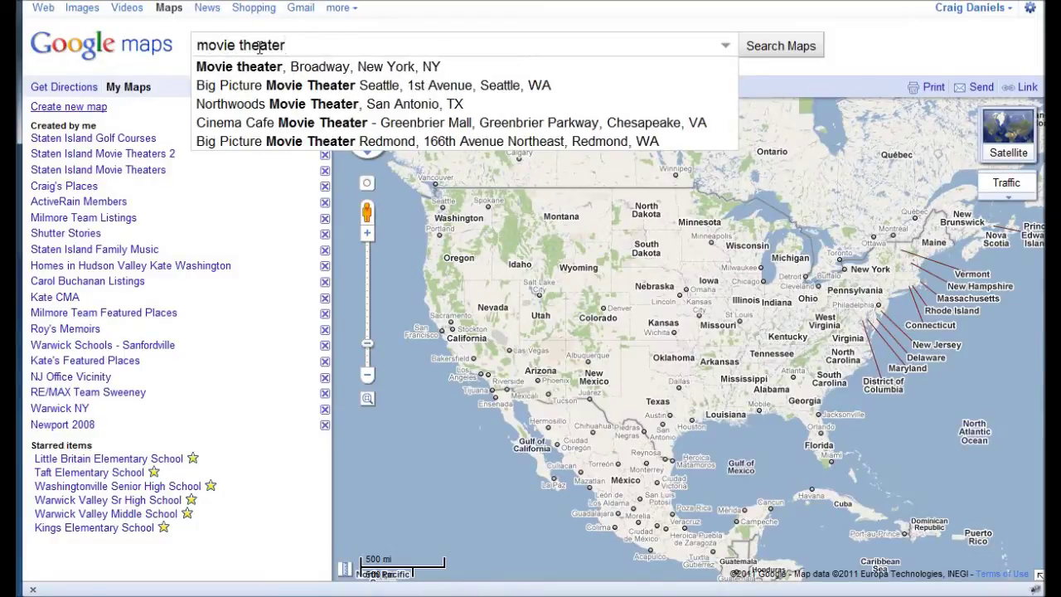
pyautogui.write('s near stat')
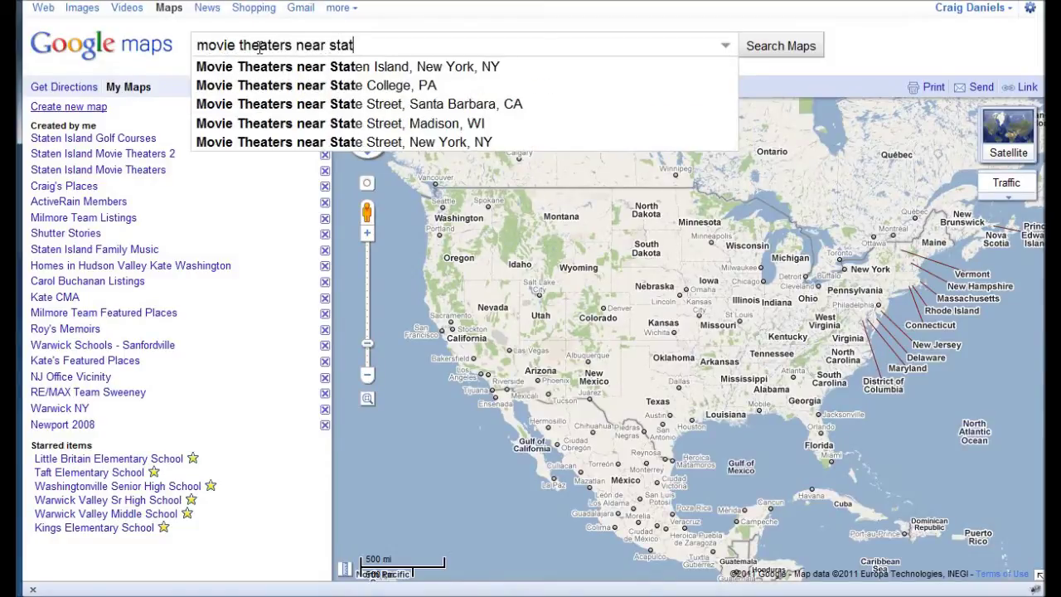
pyautogui.write('en island')
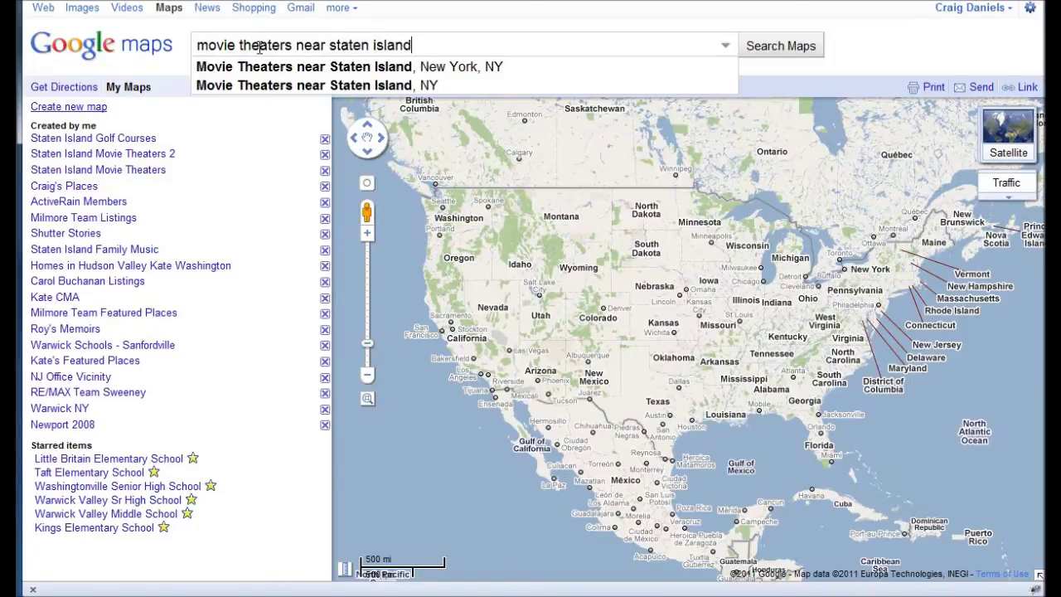
pyautogui.press('Return')
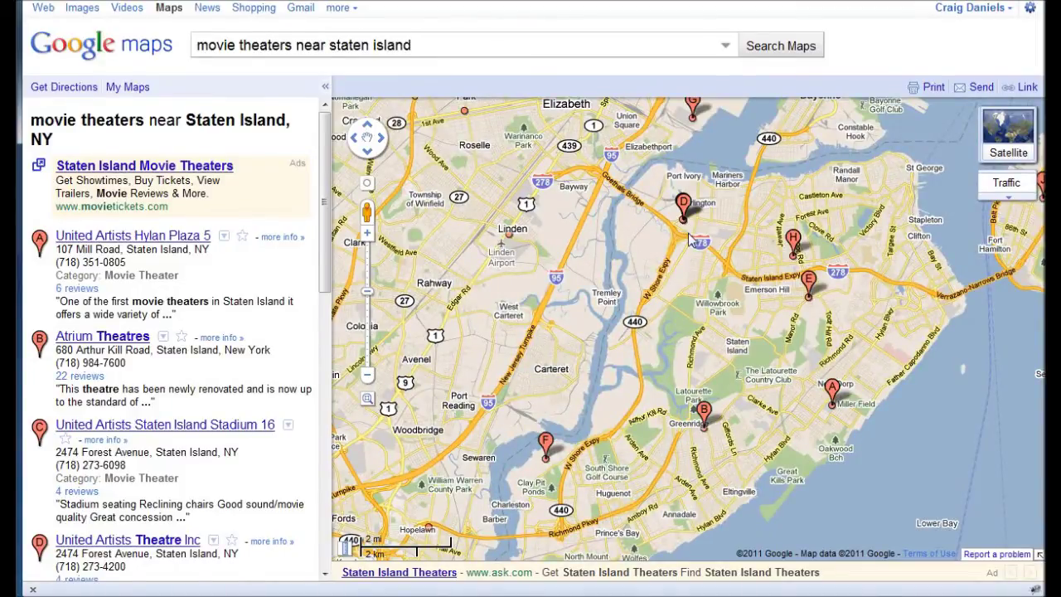
# Save the United Artists Staten Island Stadium 16 theater from its map marker to a newly created map.
pyautogui.scroll(2, 688, 238)
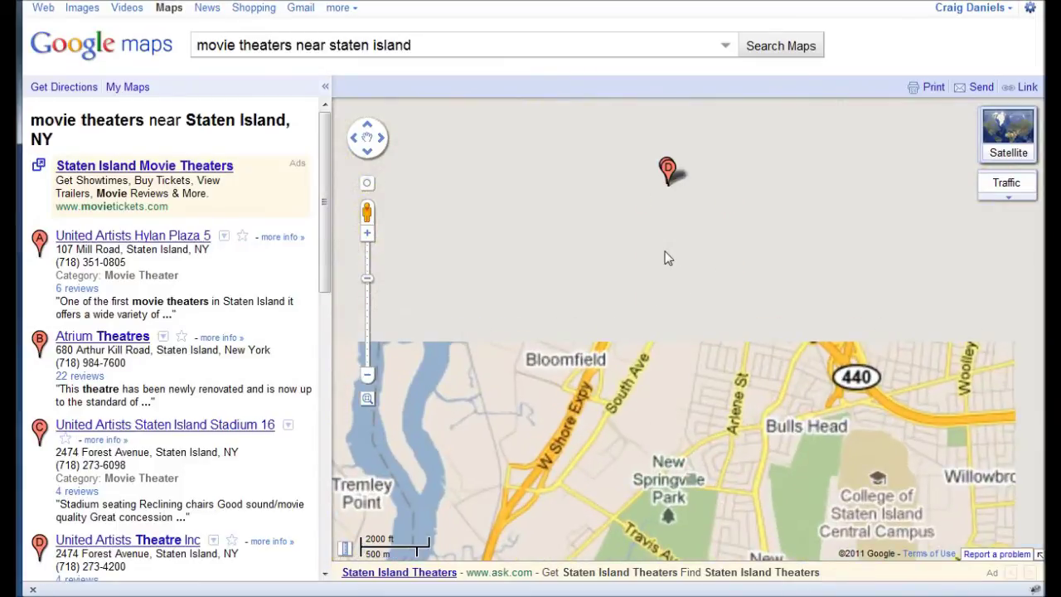
pyautogui.scroll(2, 663, 242)
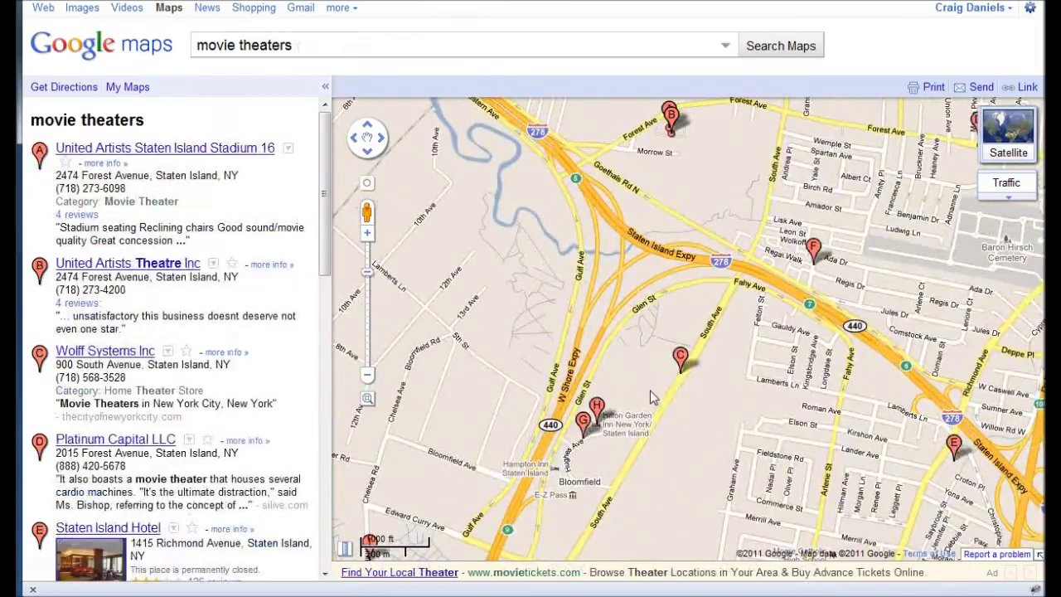
pyautogui.moveTo(652, 237); pyautogui.dragTo(637, 326)
pyautogui.scroll(1, 650, 281)
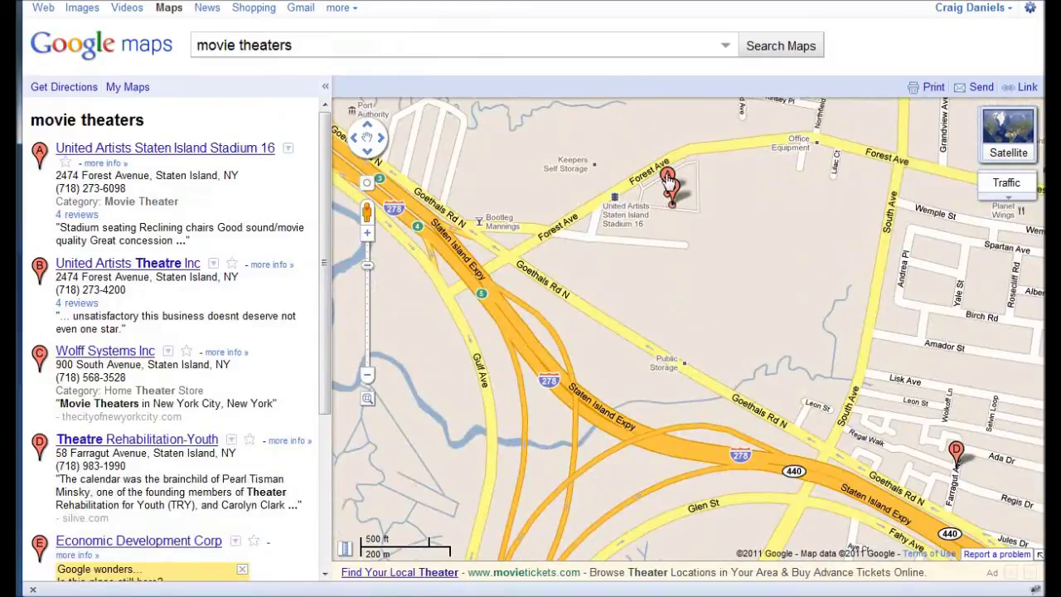
pyautogui.moveTo(667, 180)
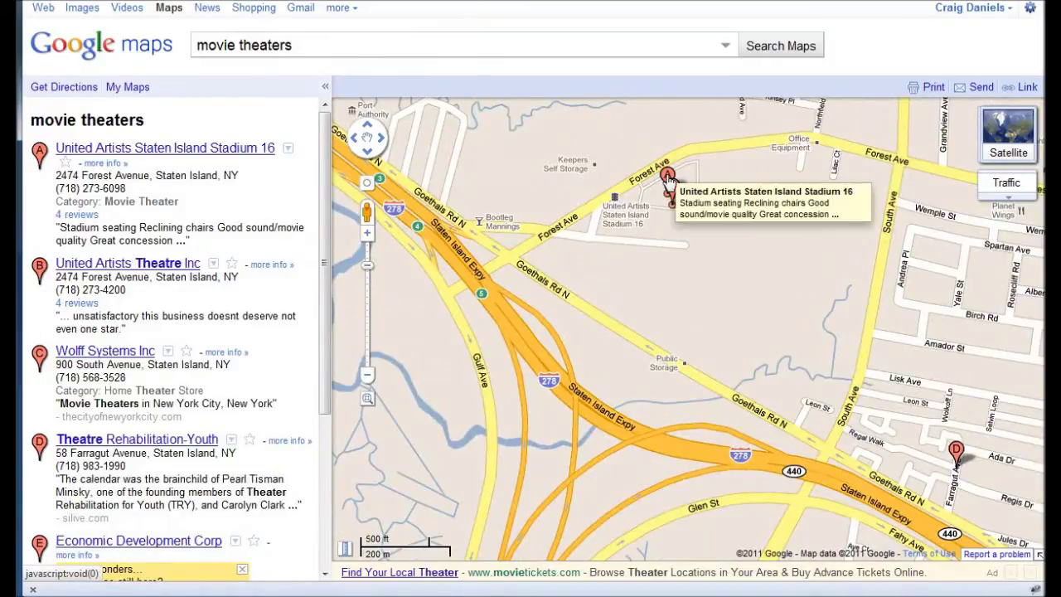
pyautogui.click(668, 180)
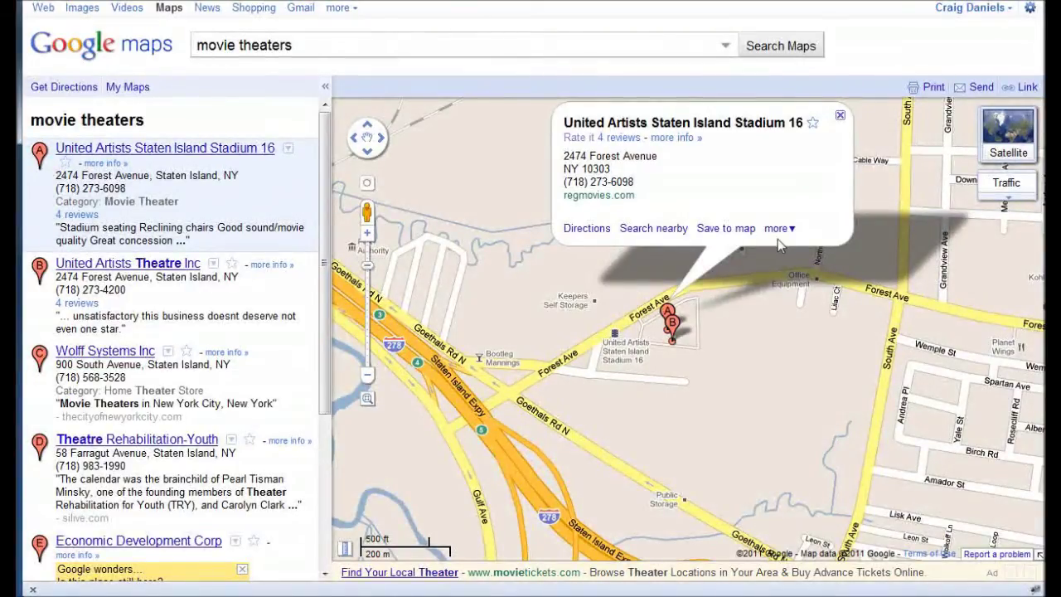
pyautogui.click(725, 234)
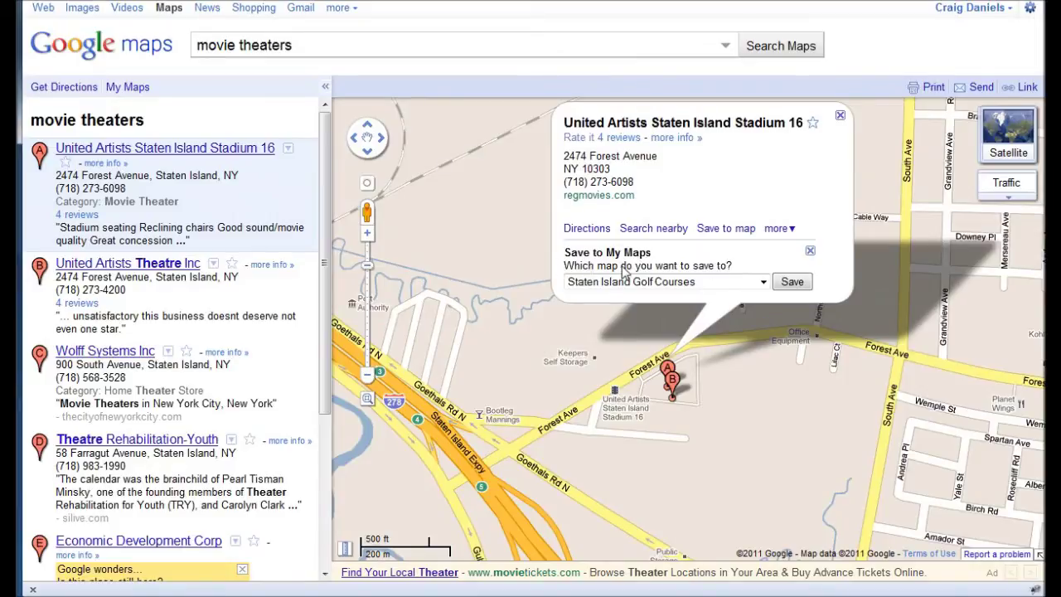
pyautogui.click(762, 283)
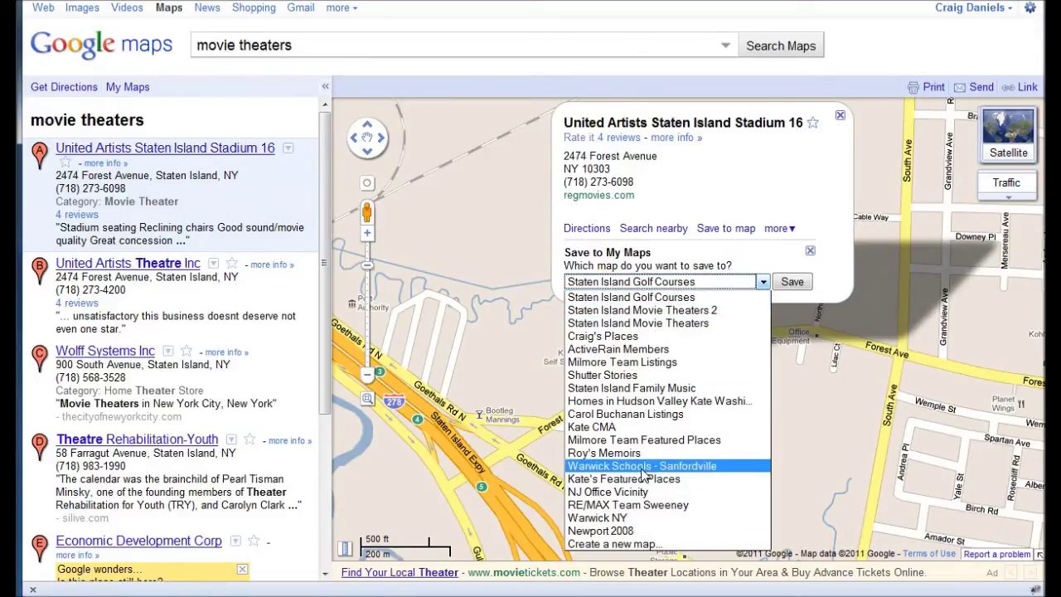
pyautogui.click(609, 545)
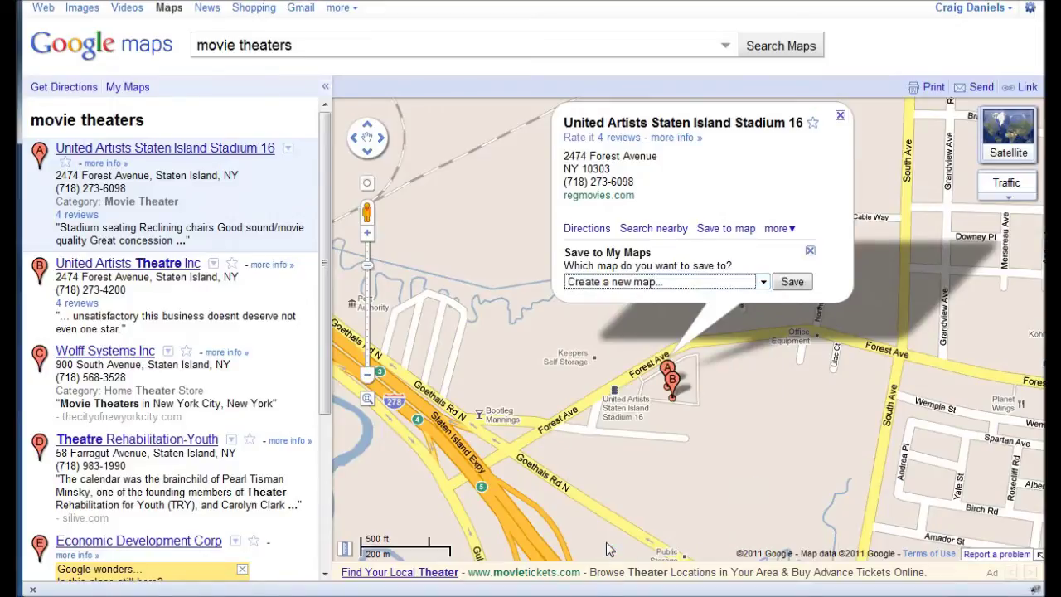
pyautogui.click(792, 282)
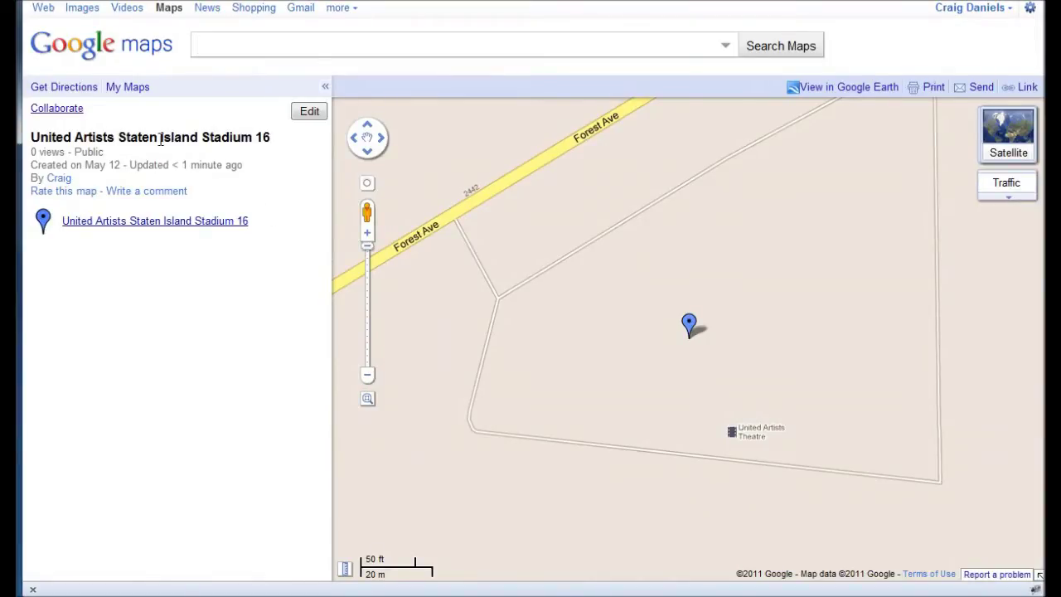
# Retitle the new map "Staten Island Movie Theaters 3", leave the description empty, then save and finish editing.
pyautogui.click(310, 115)
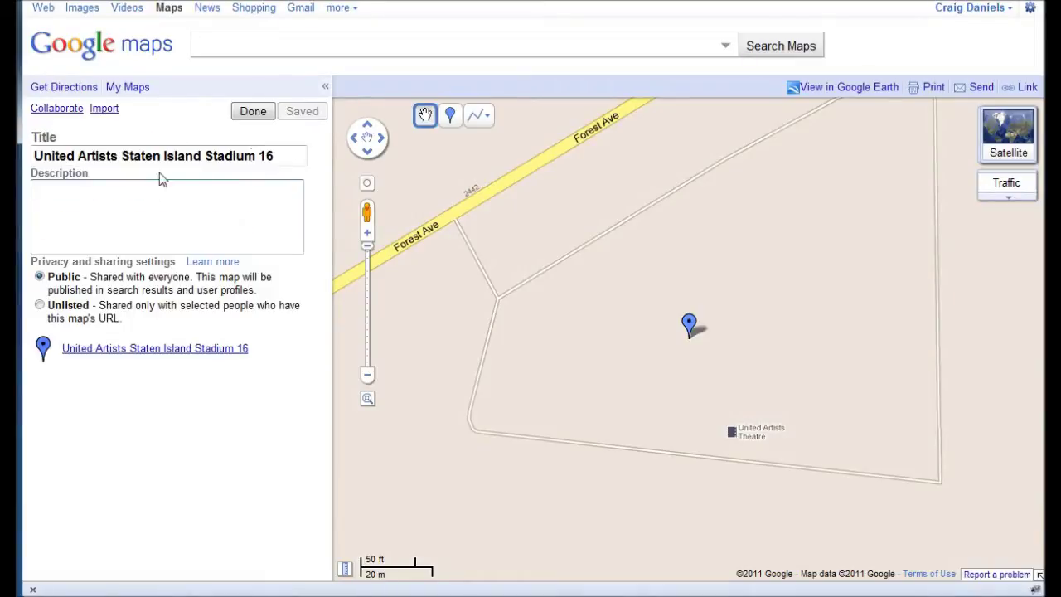
pyautogui.moveTo(277, 156); pyautogui.dragTo(18, 156)
pyautogui.write('S')
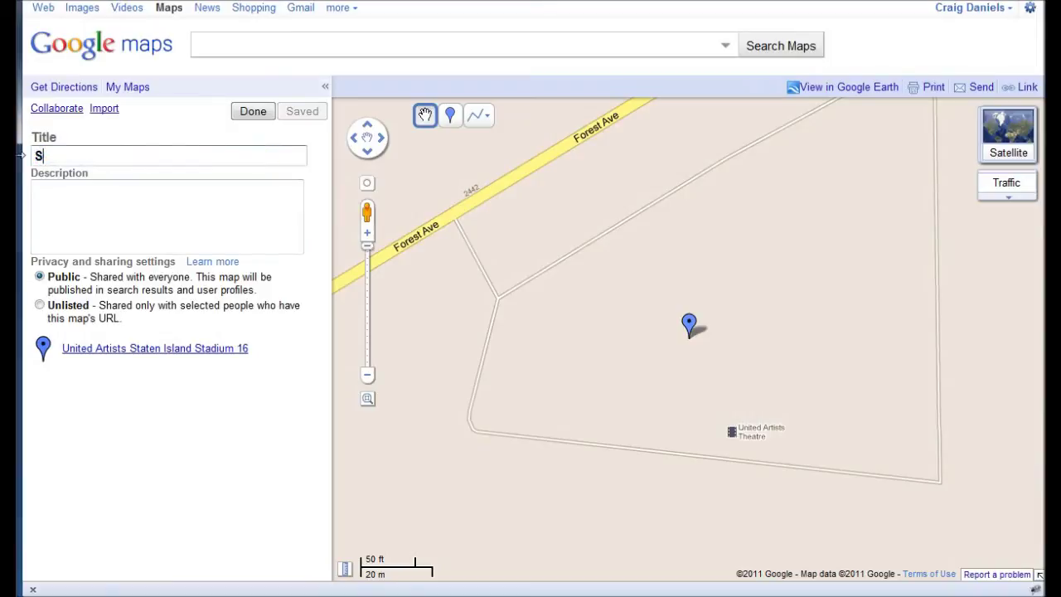
pyautogui.write('ta')
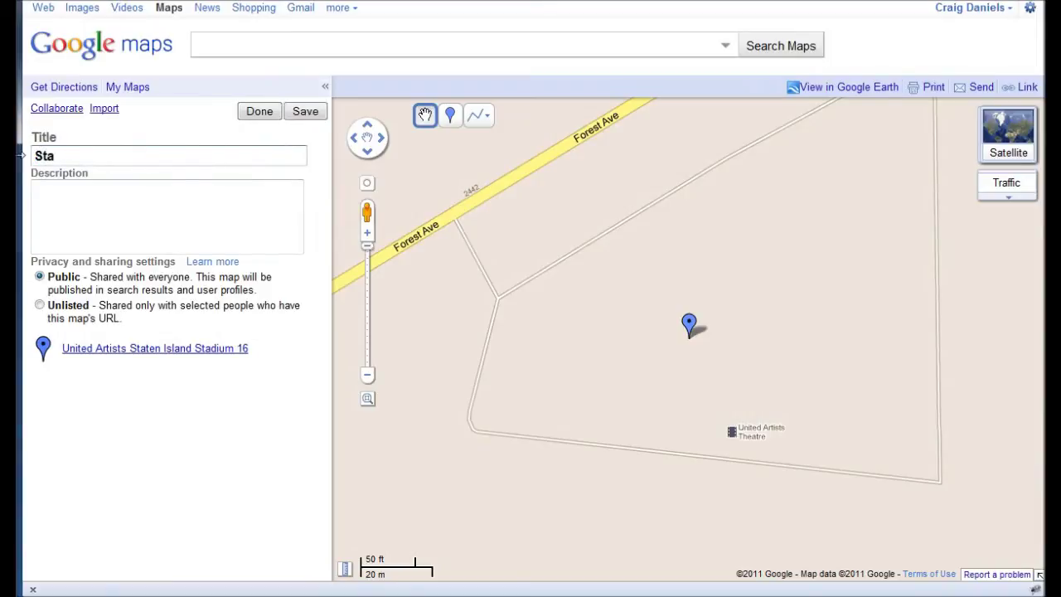
pyautogui.write('ten Island Moveiie Theater')
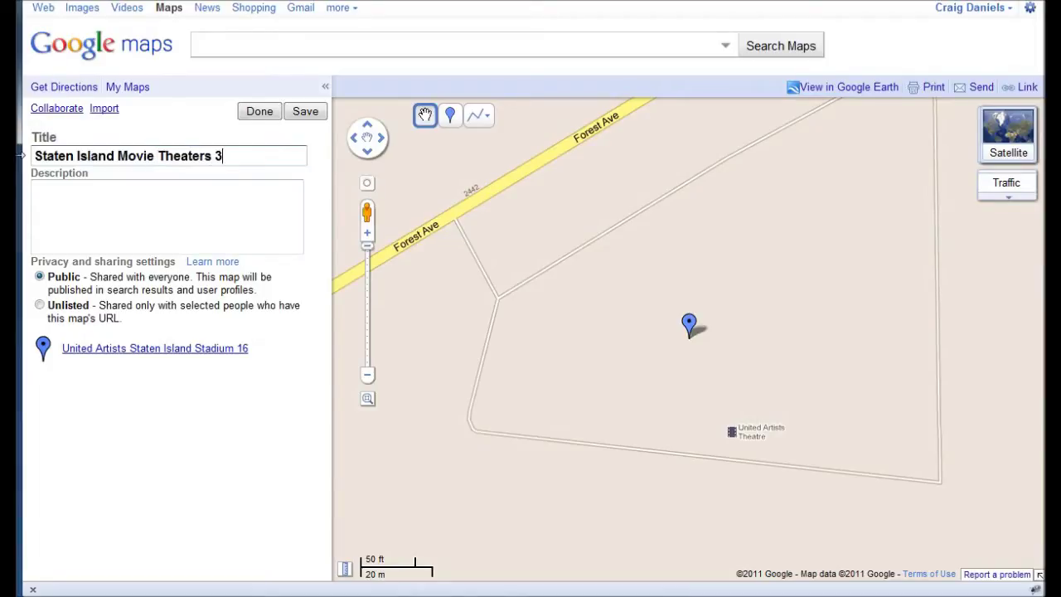
pyautogui.write('s 3')
pyautogui.click(223, 201)
pyautogui.click(87, 191)
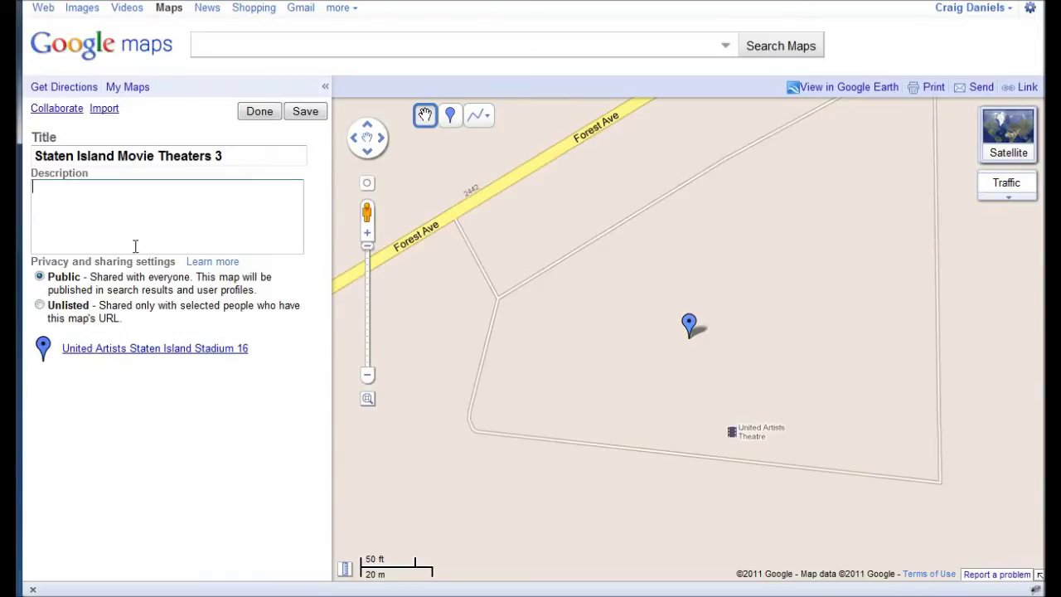
pyautogui.click(306, 113)
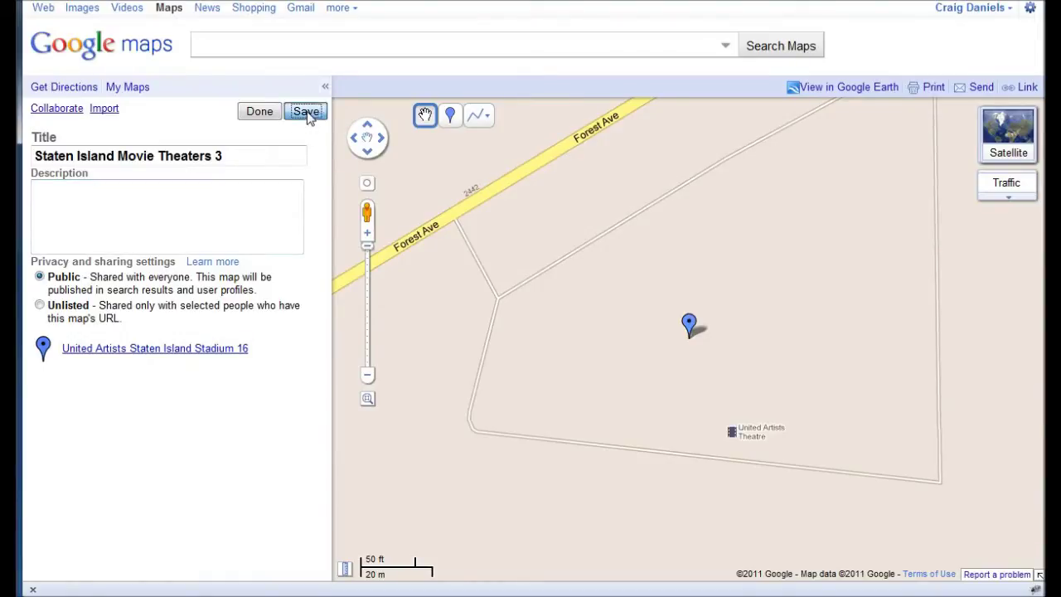
pyautogui.click(250, 115)
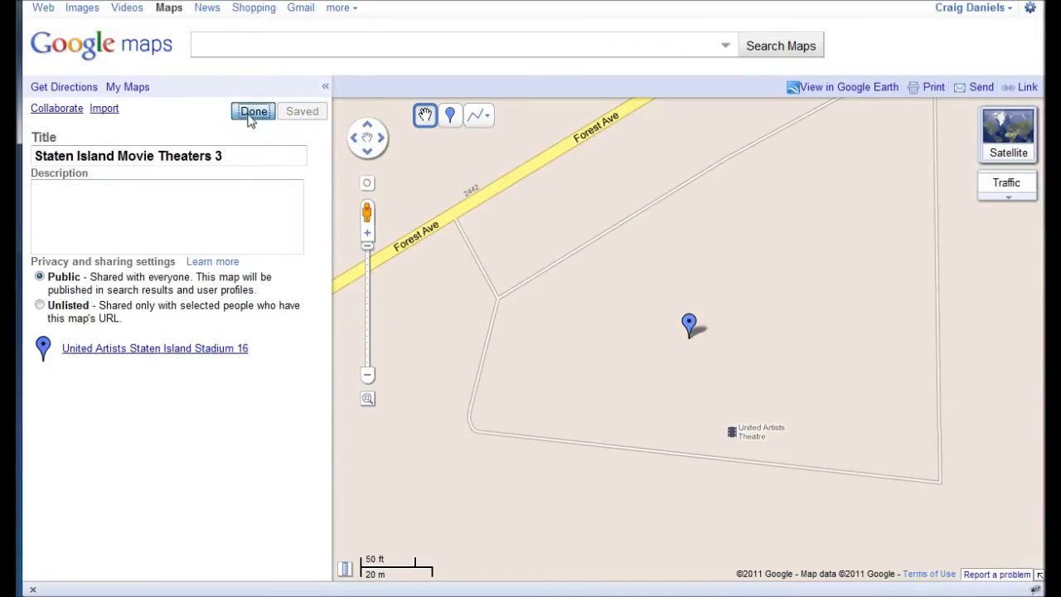
pyautogui.write('stea')
pyautogui.press('BackSpace')
pyautogui.press('BackSpace')
pyautogui.write('t')
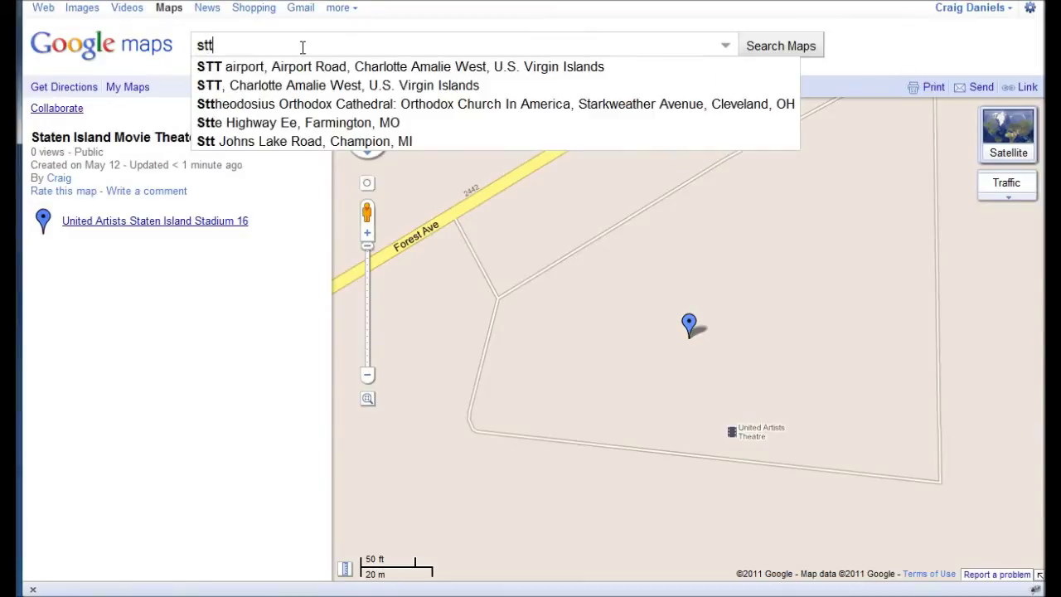
pyautogui.press('BackSpace')
pyautogui.write('ate')
pyautogui.press('BackSpace')
pyautogui.press('BackSpace')
pyautogui.press('BackSpace')
pyautogui.press('BackSpace')
pyautogui.press('BackSpace')
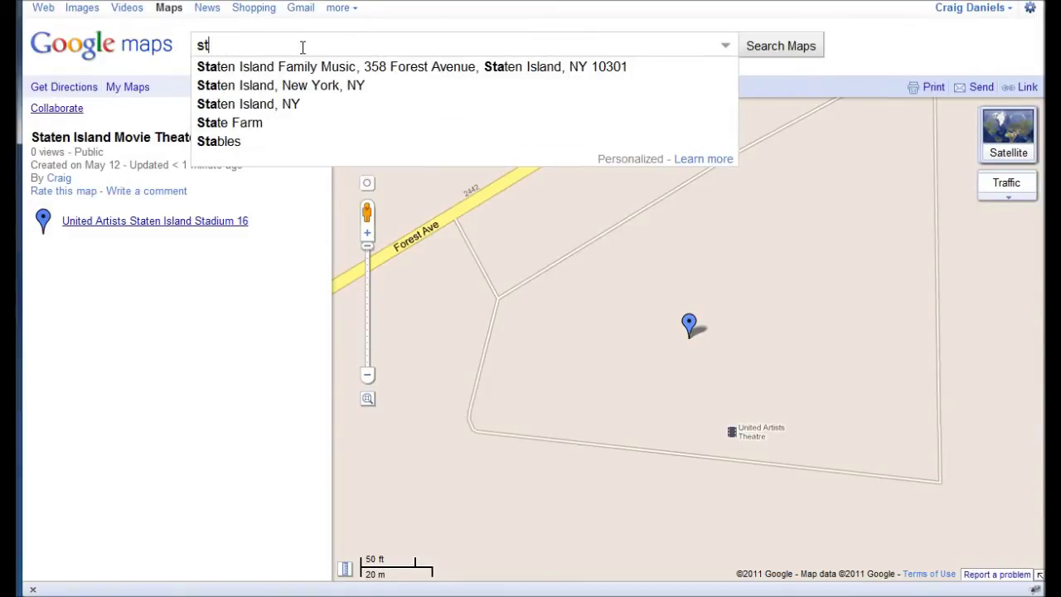
# Search the map again for "movie theaters near staten island".
pyautogui.write('movie the')
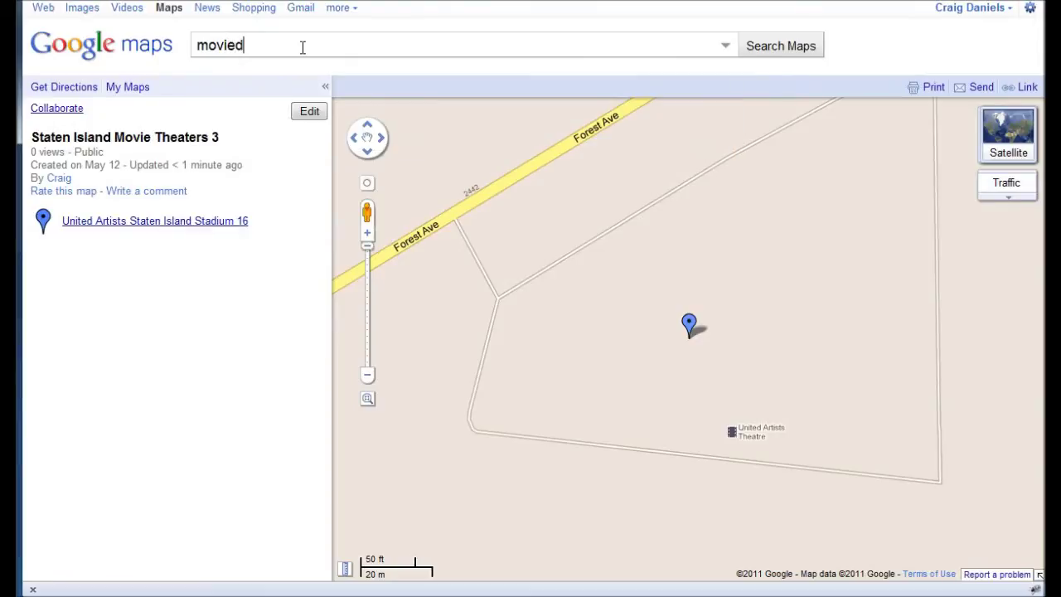
pyautogui.write('aters near sta')
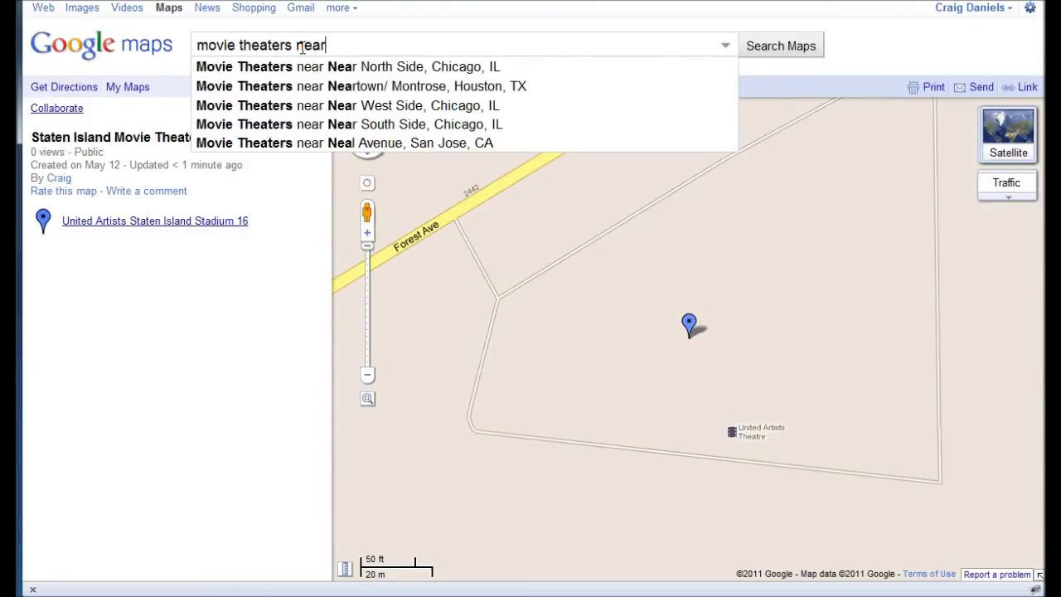
pyautogui.write('ten is')
pyautogui.press('BackSpace')
pyautogui.press('BackSpace')
pyautogui.write('island')
pyautogui.press('Return')
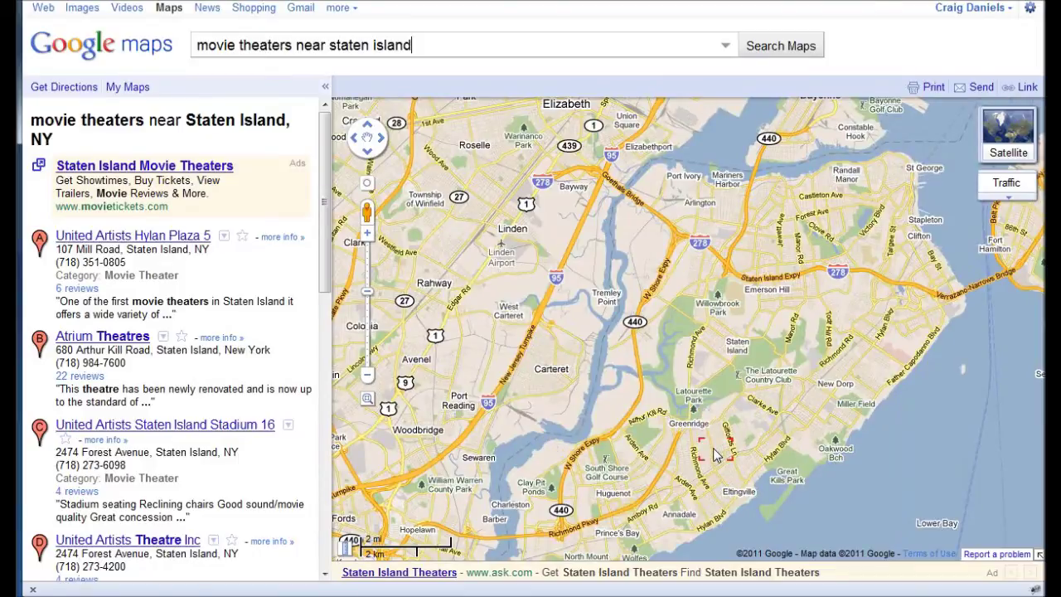
# Save the Atrium Theatres result on Arthur Kill Road to the existing map "Staten Island Movie Theaters 3".
pyautogui.scroll(1, 713, 433)
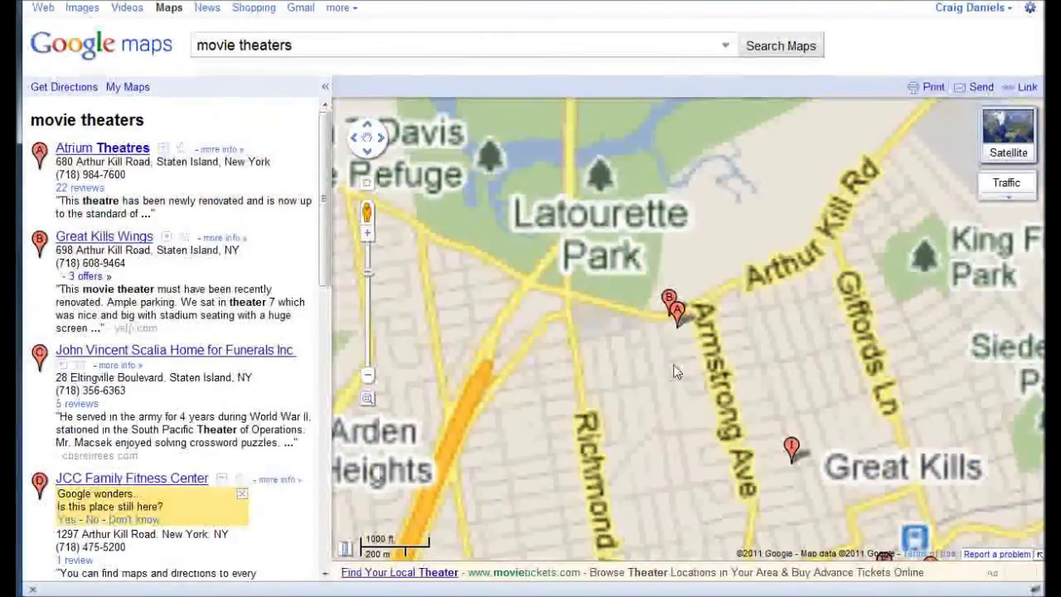
pyautogui.scroll(-1, 676, 372)
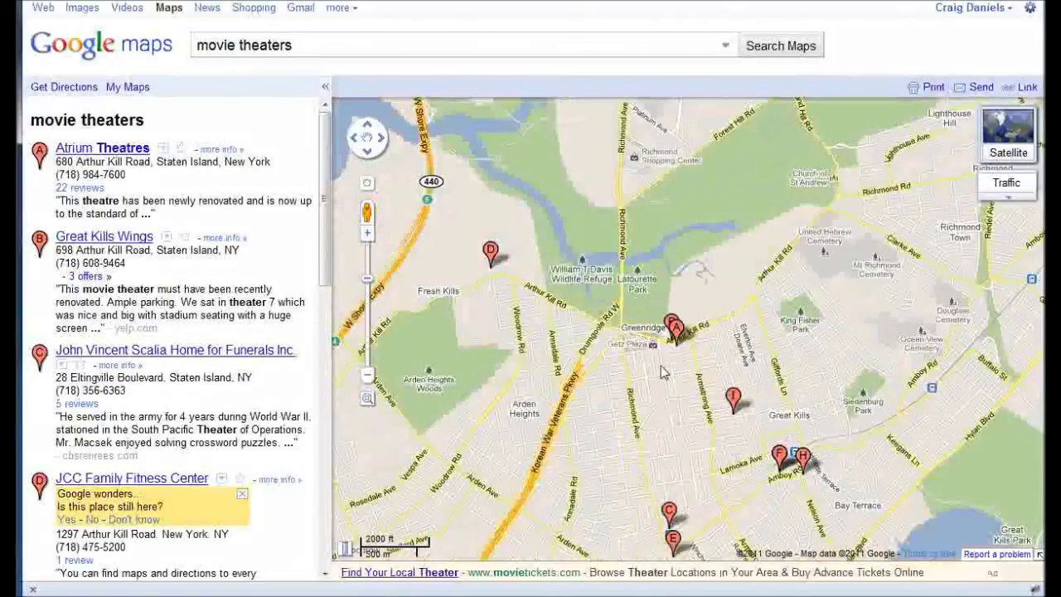
pyautogui.scroll(1, 661, 372)
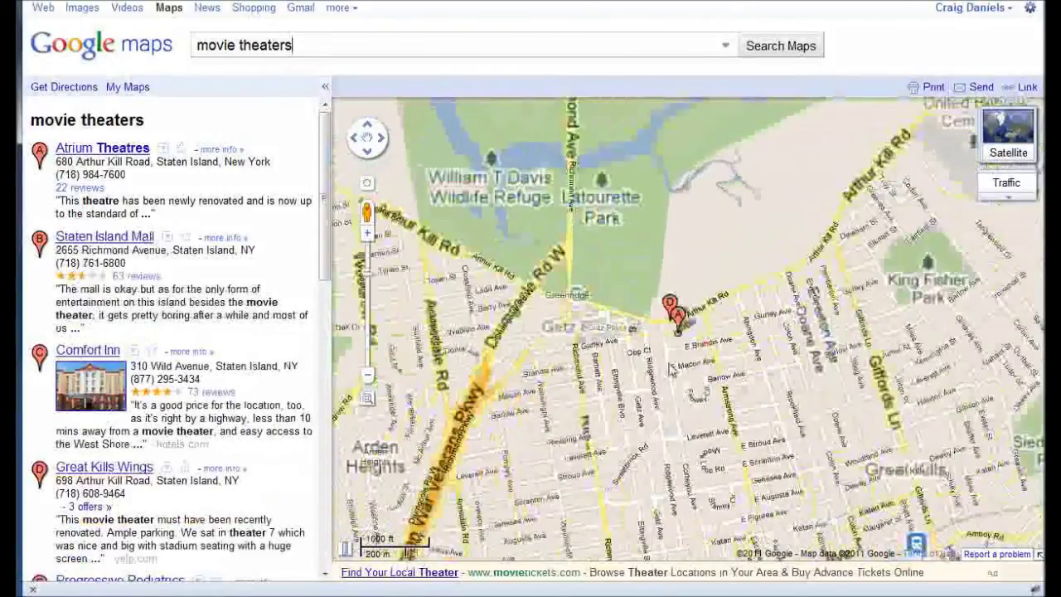
pyautogui.click(680, 320)
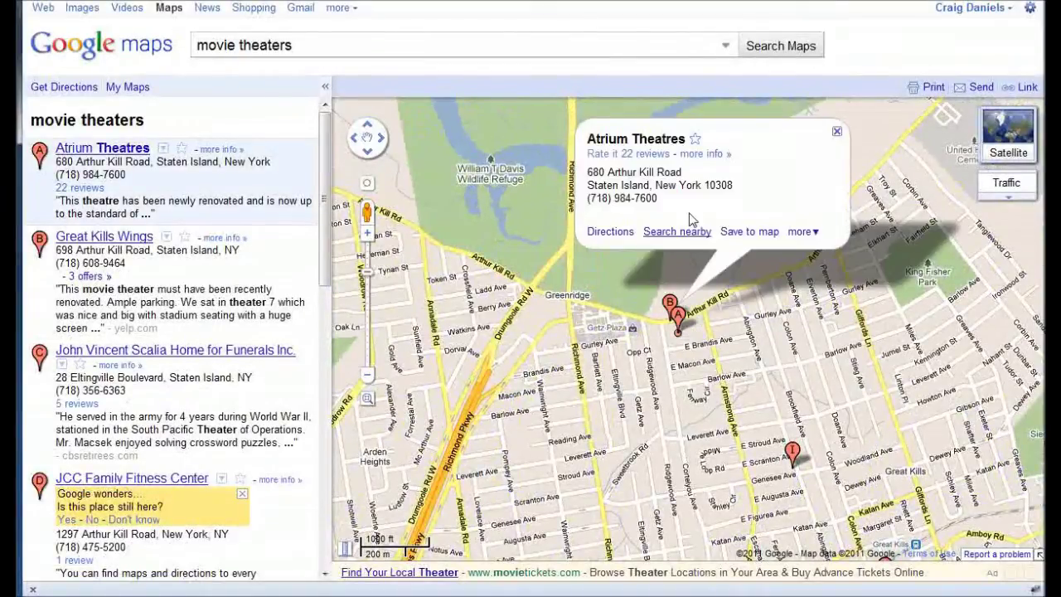
pyautogui.click(744, 232)
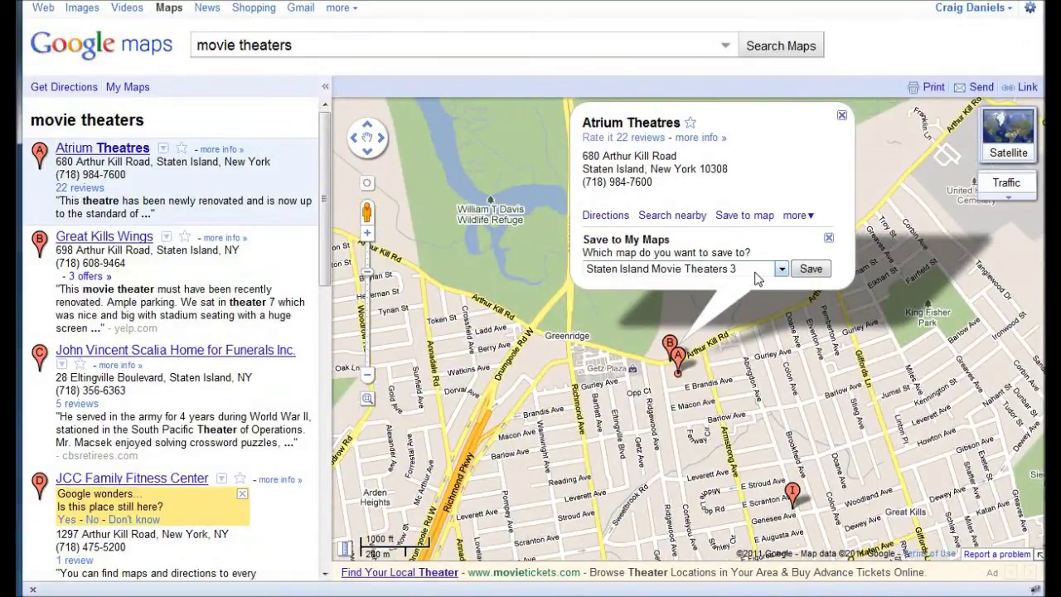
pyautogui.click(781, 270)
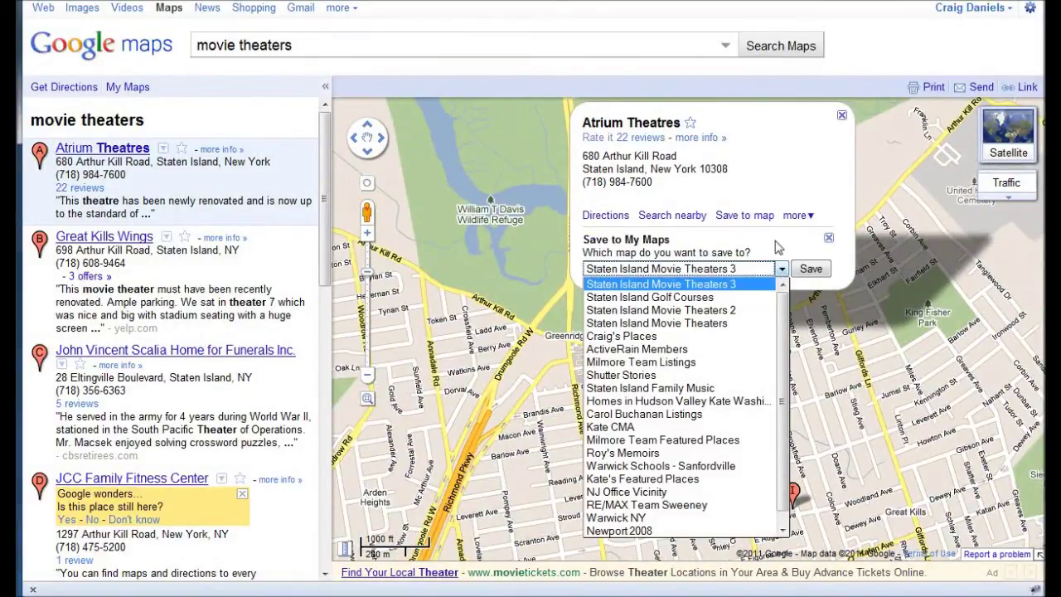
pyautogui.click(778, 249)
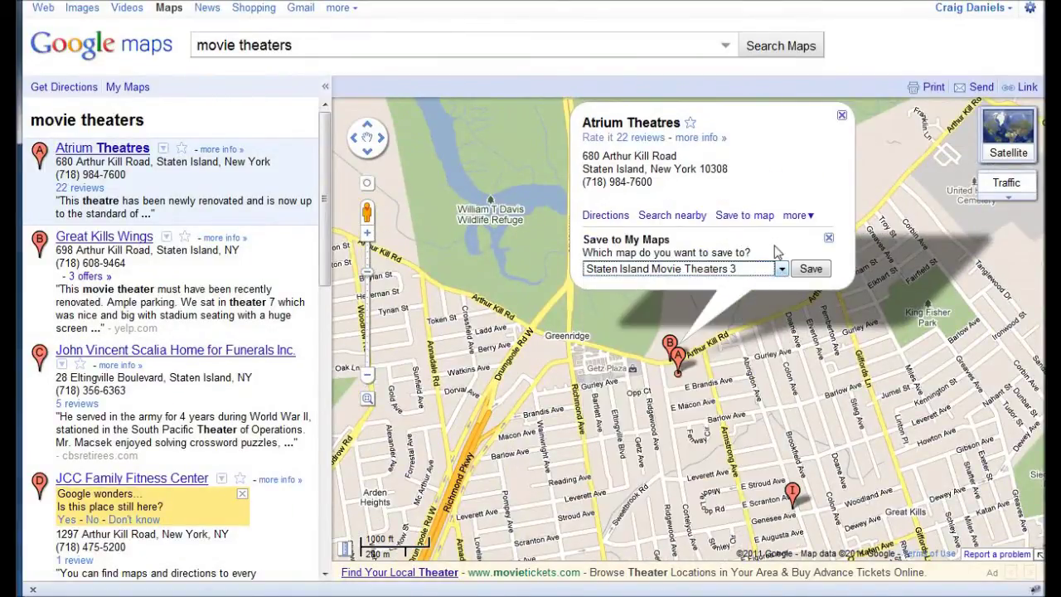
pyautogui.click(808, 273)
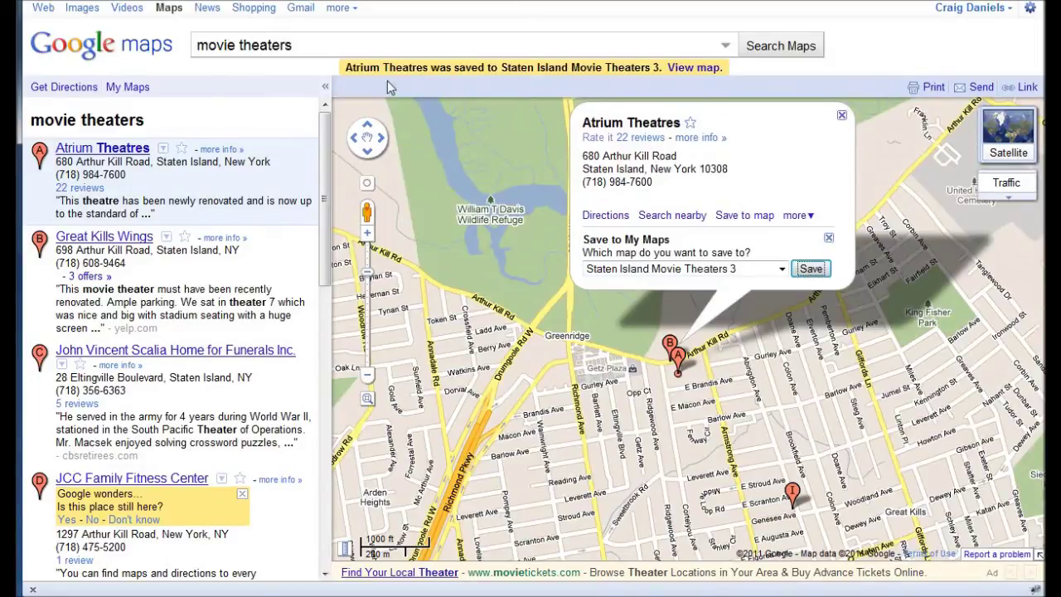
# View the saved "Staten Island Movie Theaters 3" map with both theater markers in sight.
pyautogui.click(692, 73)
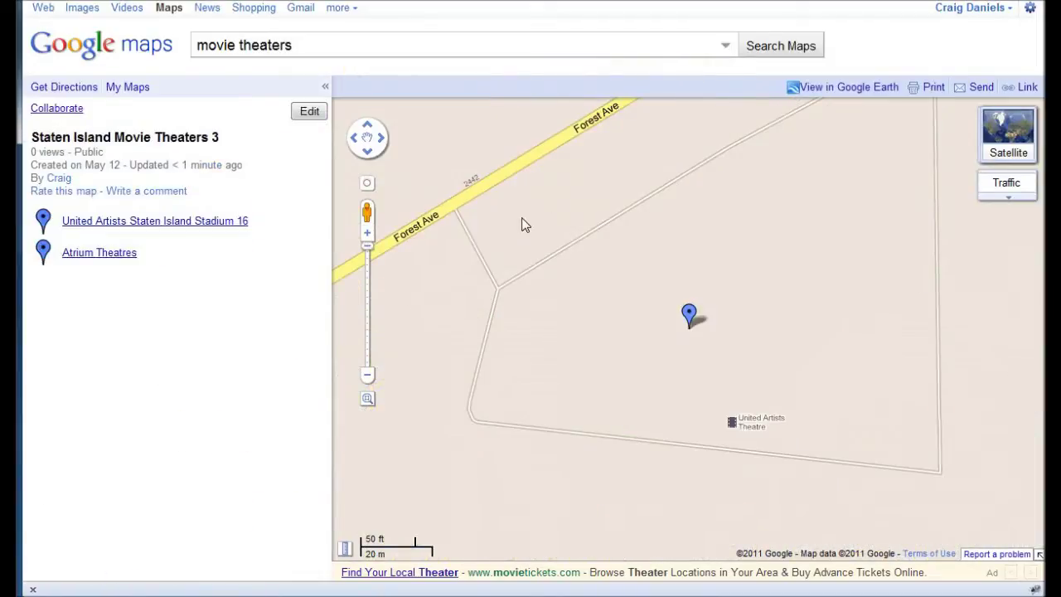
pyautogui.scroll(-2, 522, 222)
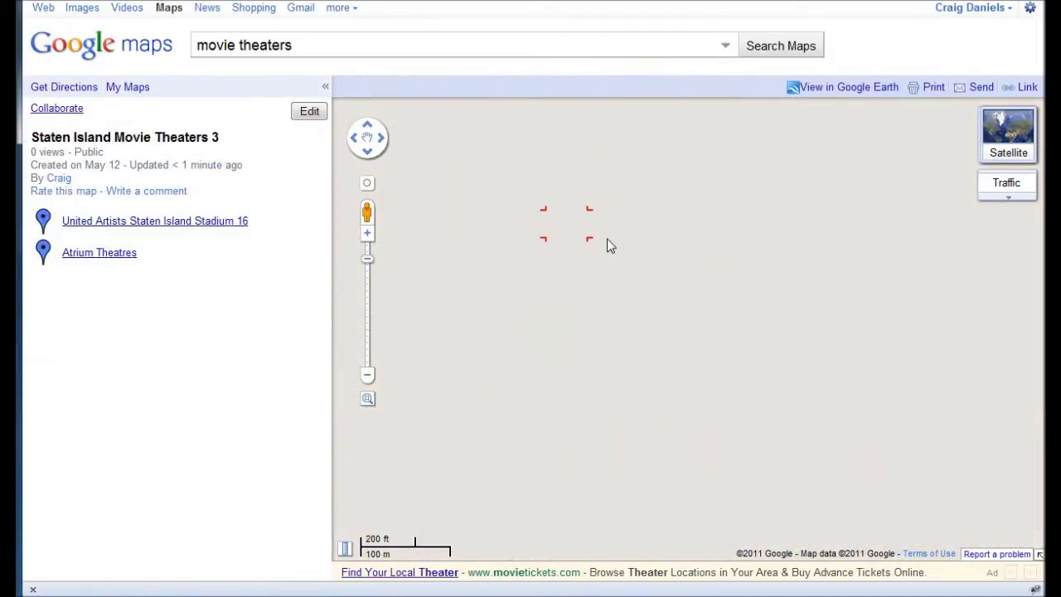
pyautogui.scroll(-4, 623, 254)
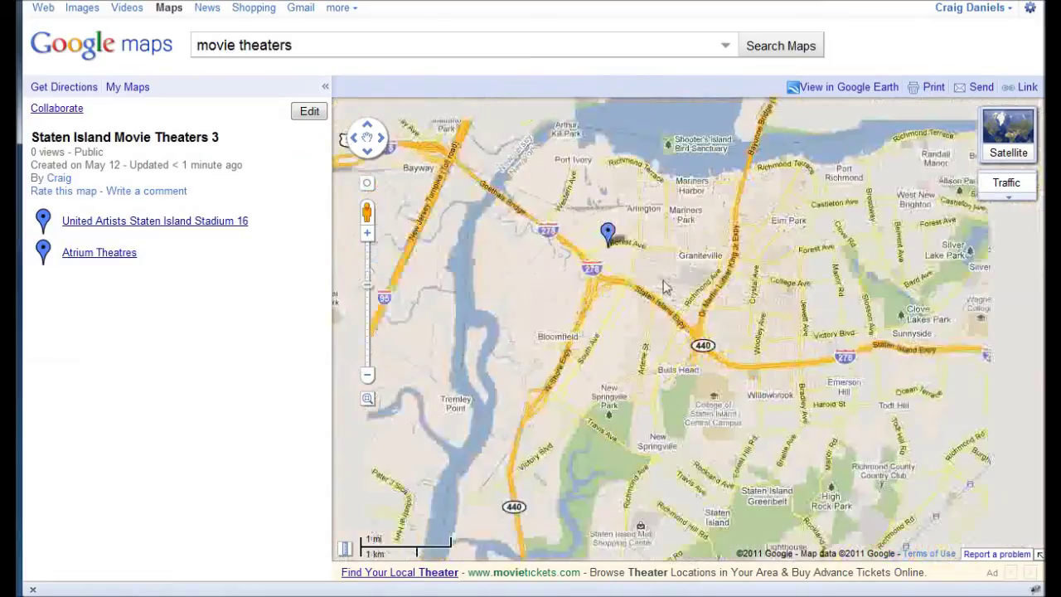
pyautogui.scroll(-1, 639, 287)
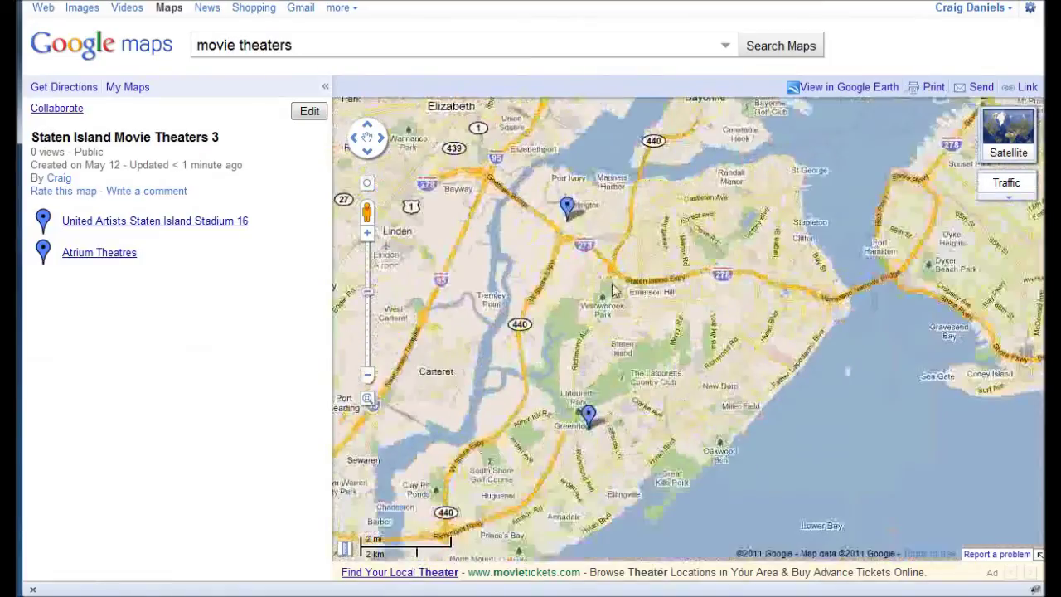
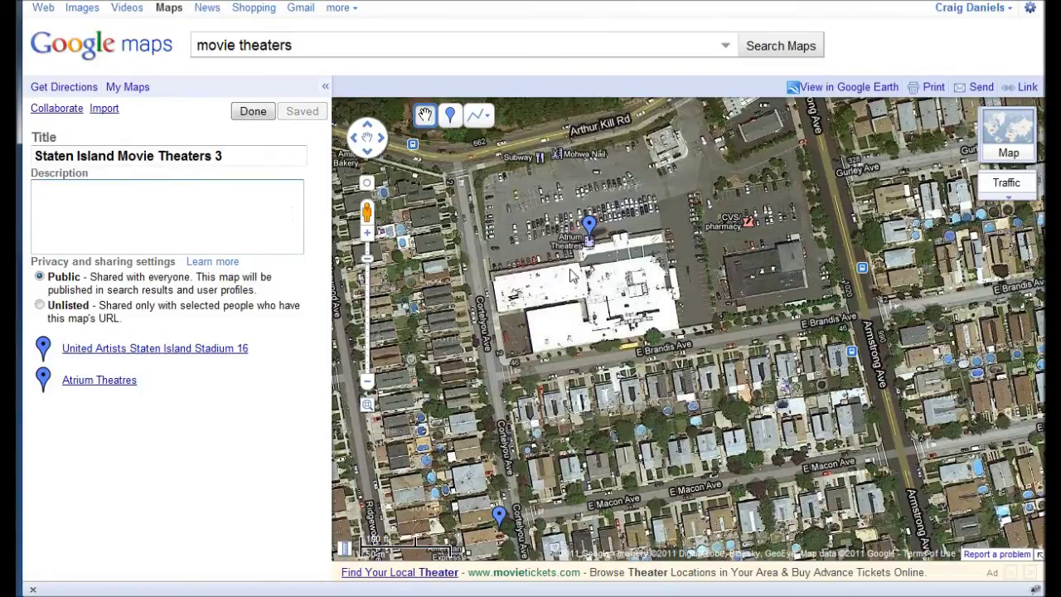
# Change the Atrium Theatres placemark icon to the red pushpin and accept the placemark changes.
pyautogui.moveTo(590, 238); pyautogui.dragTo(589, 264)
pyautogui.scroll(1, 611, 314)
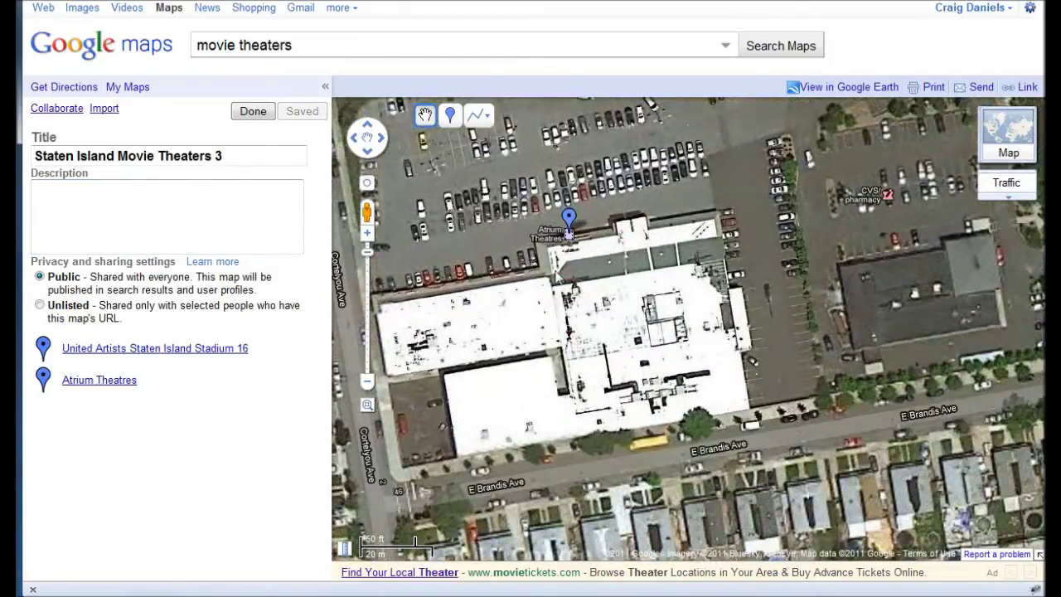
pyautogui.click(569, 229)
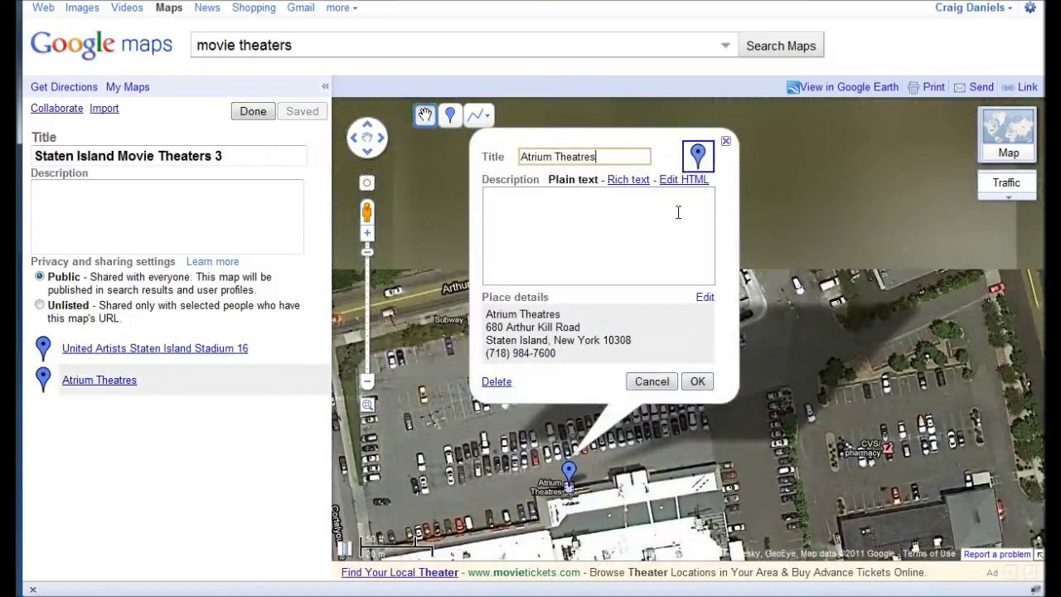
pyautogui.click(697, 156)
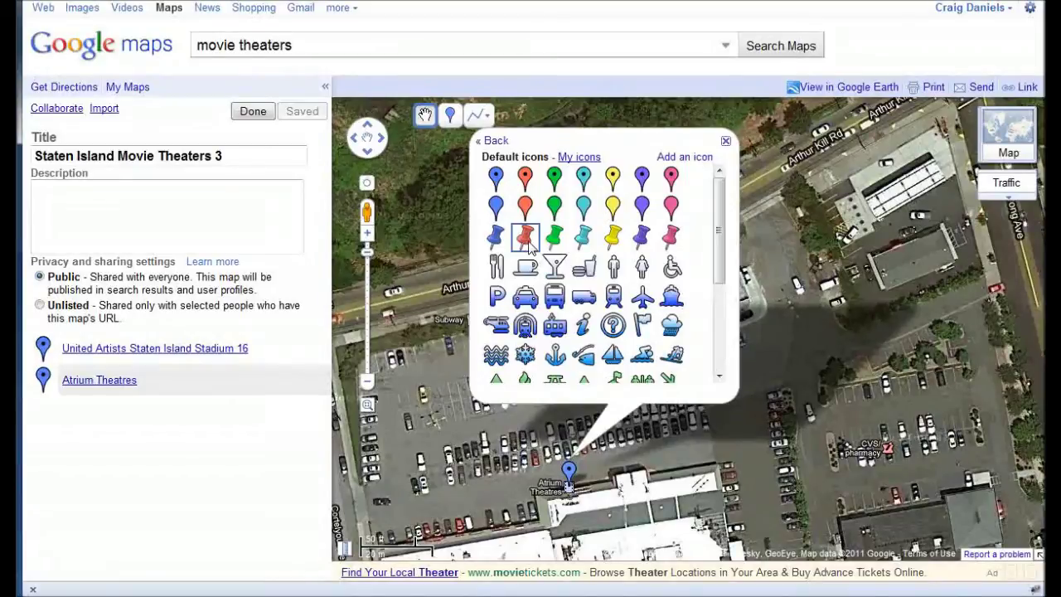
pyautogui.click(525, 237)
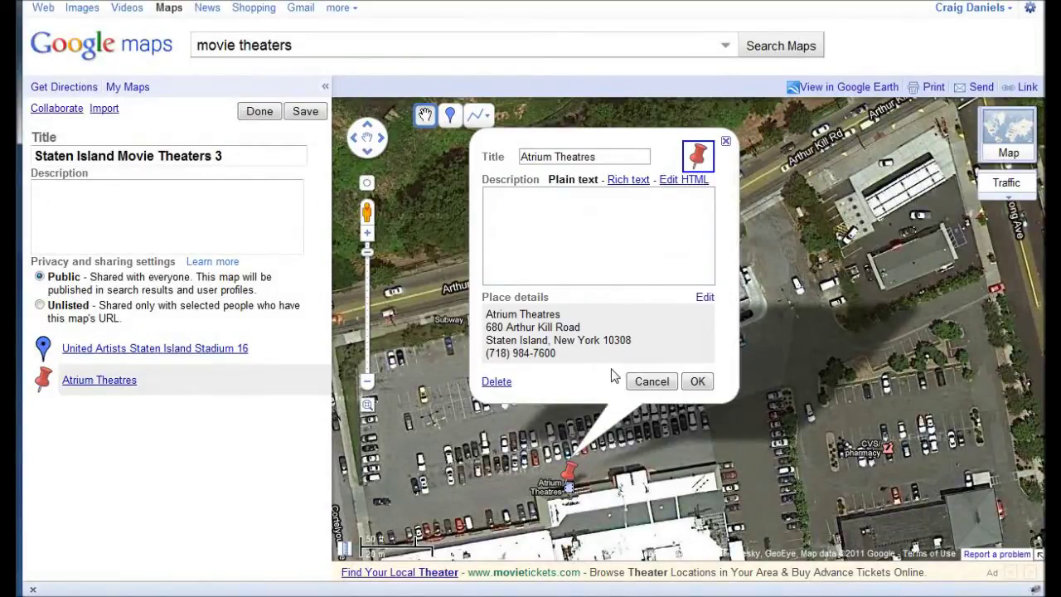
pyautogui.click(697, 382)
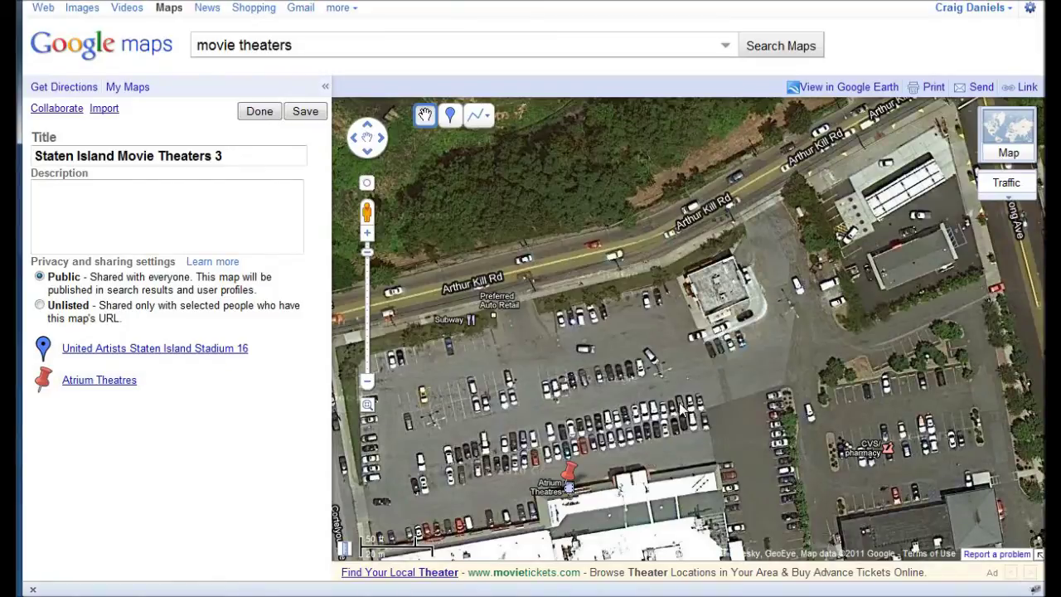
# Move the Atrium Theatres pushpin onto the roof of the theater building and finish editing the map.
pyautogui.scroll(-1, 637, 421)
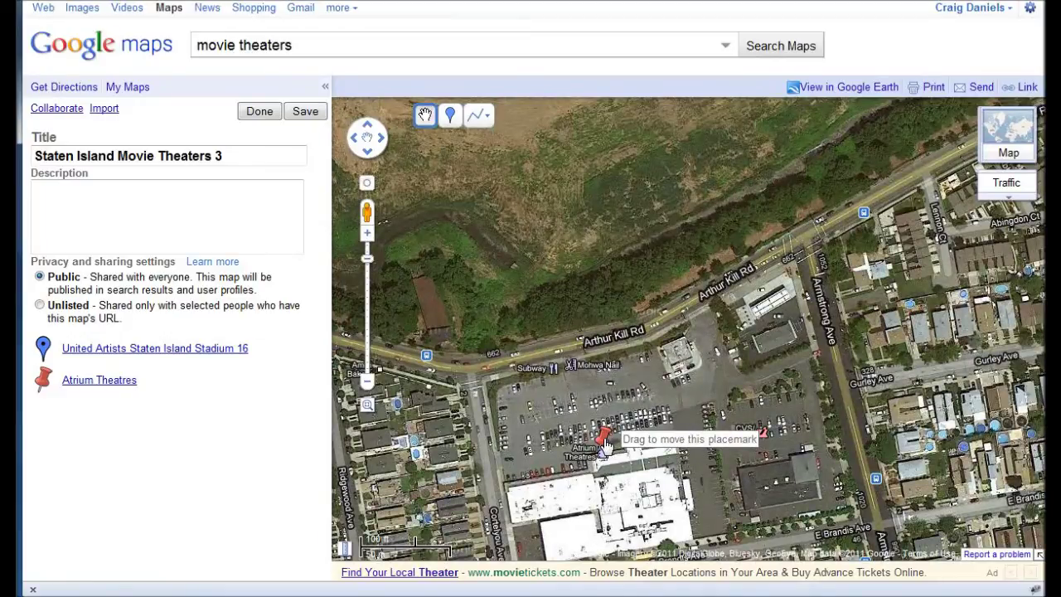
pyautogui.moveTo(605, 445); pyautogui.dragTo(619, 489)
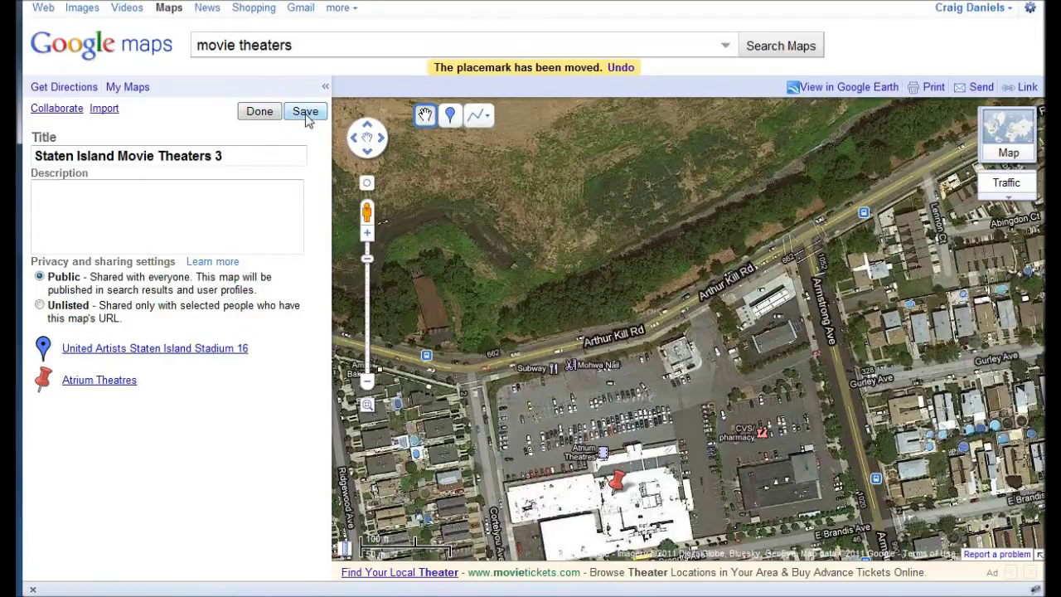
pyautogui.click(258, 112)
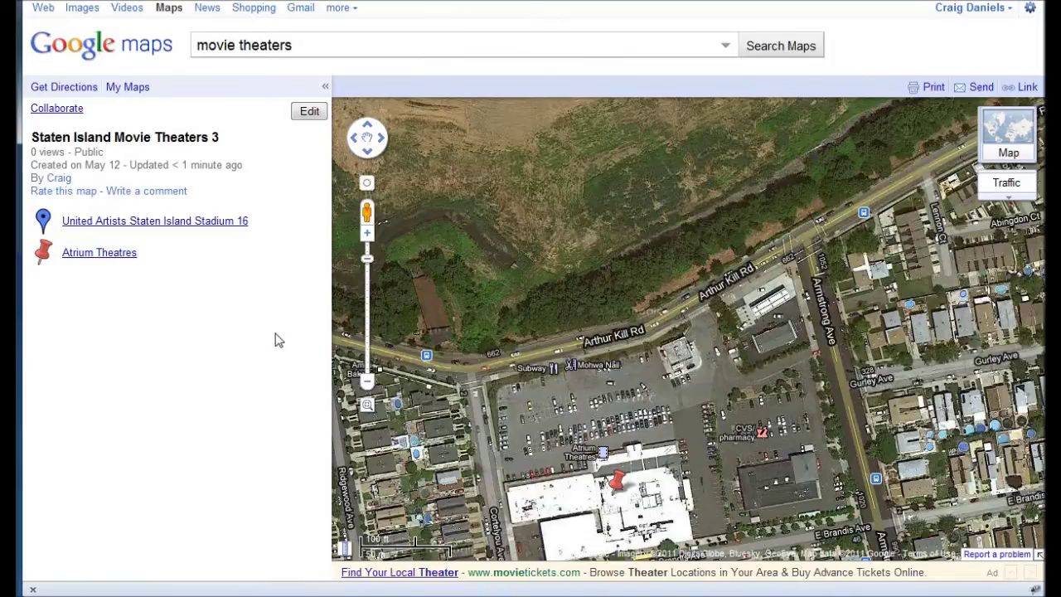
# Switch from satellite imagery back to the standard street map display.
pyautogui.scroll(-3, 491, 305)
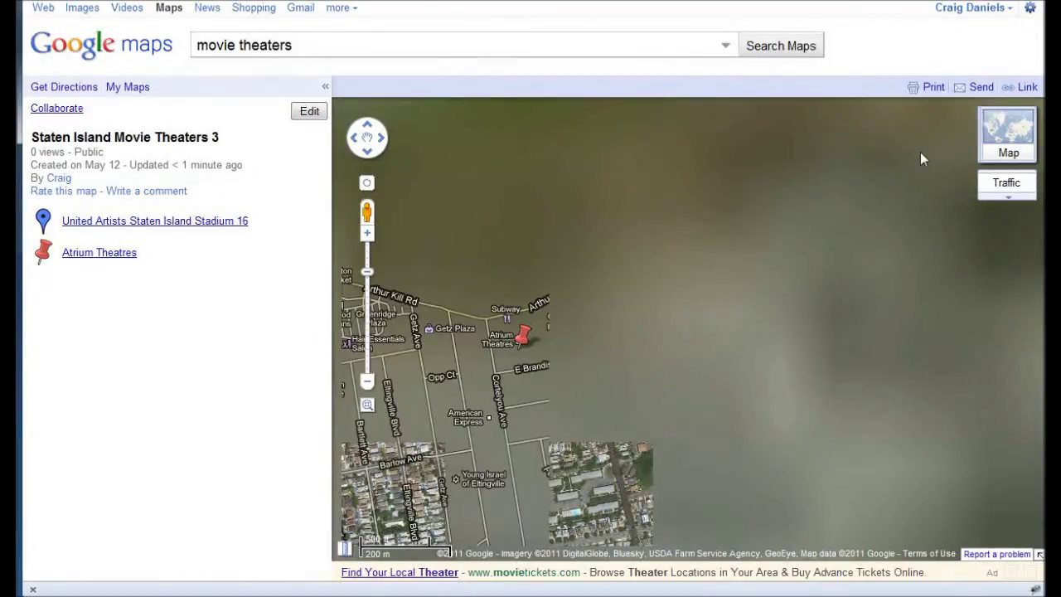
pyautogui.click(996, 132)
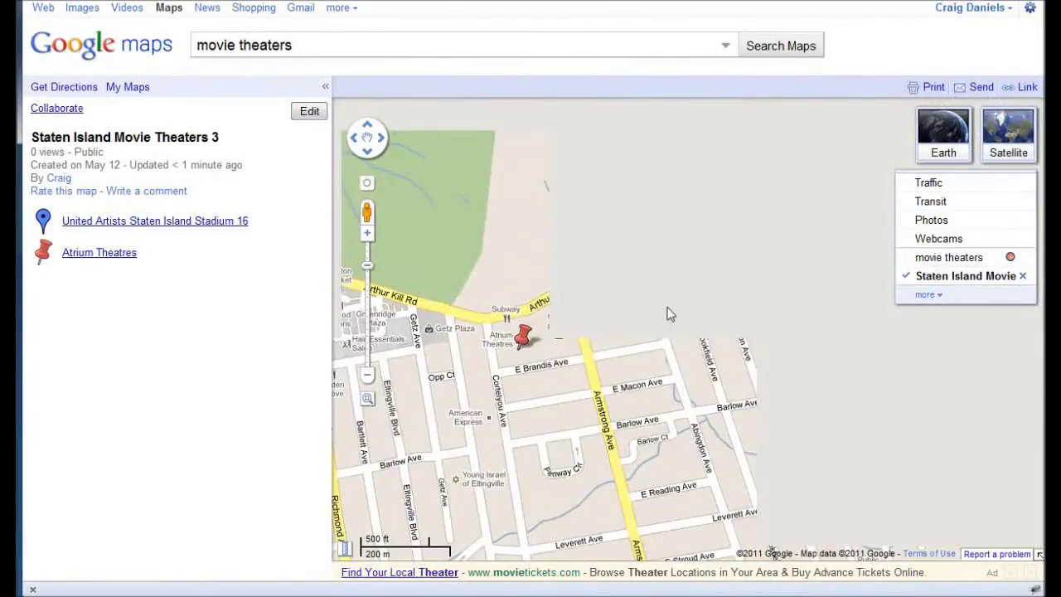
pyautogui.scroll(-1, 654, 315)
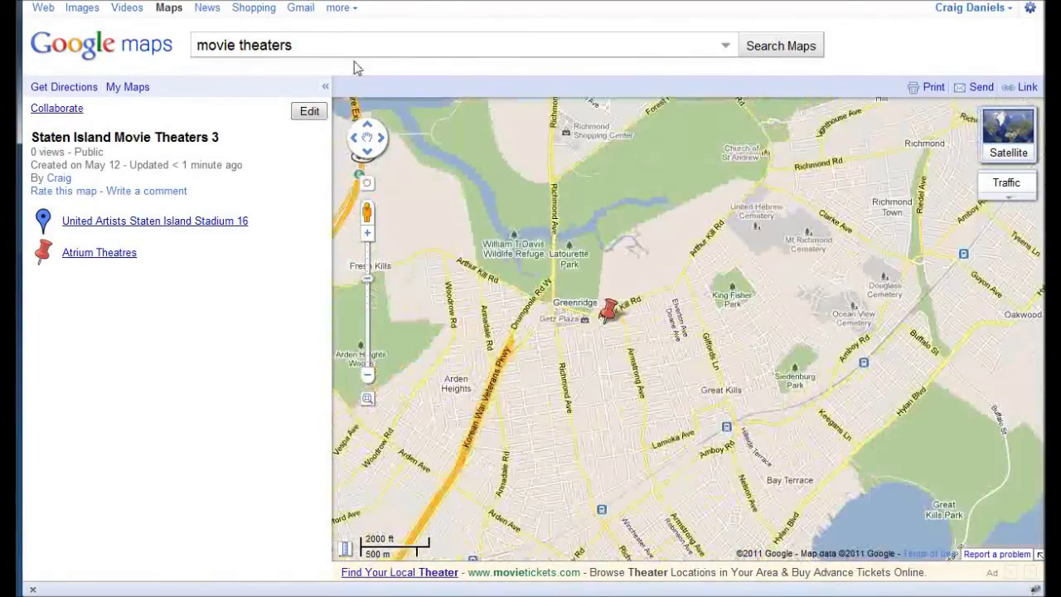
# Replace the previous search with "golf courses near staten island" and run it.
pyautogui.moveTo(336, 45); pyautogui.dragTo(170, 45)
pyautogui.write('gold')
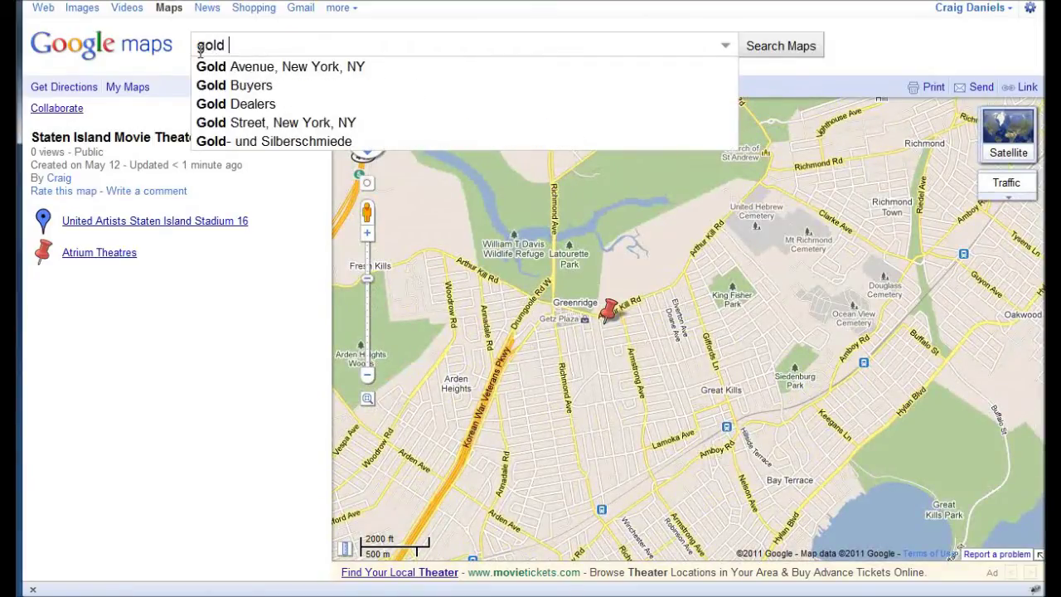
pyautogui.press('BackSpace')
pyautogui.press('BackSpace')
pyautogui.write('f courses')
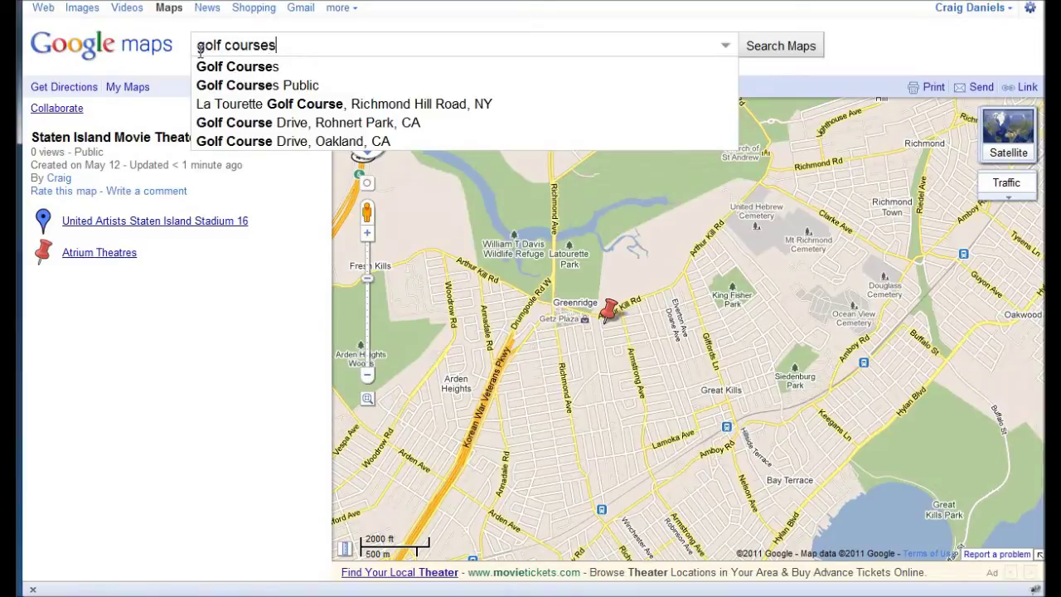
pyautogui.write(' near state')
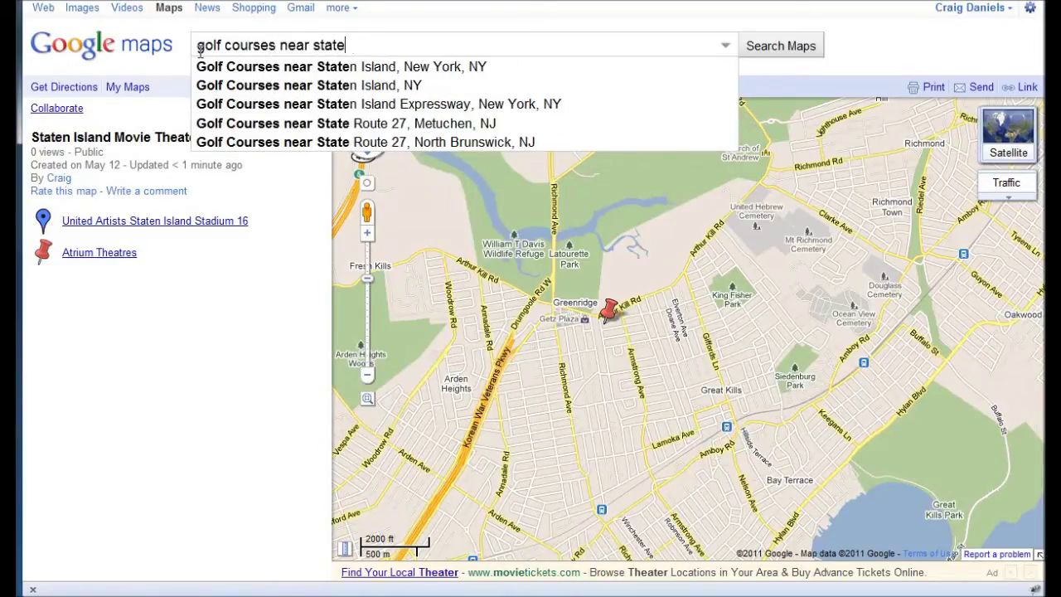
pyautogui.write('n island')
pyautogui.press('Return')
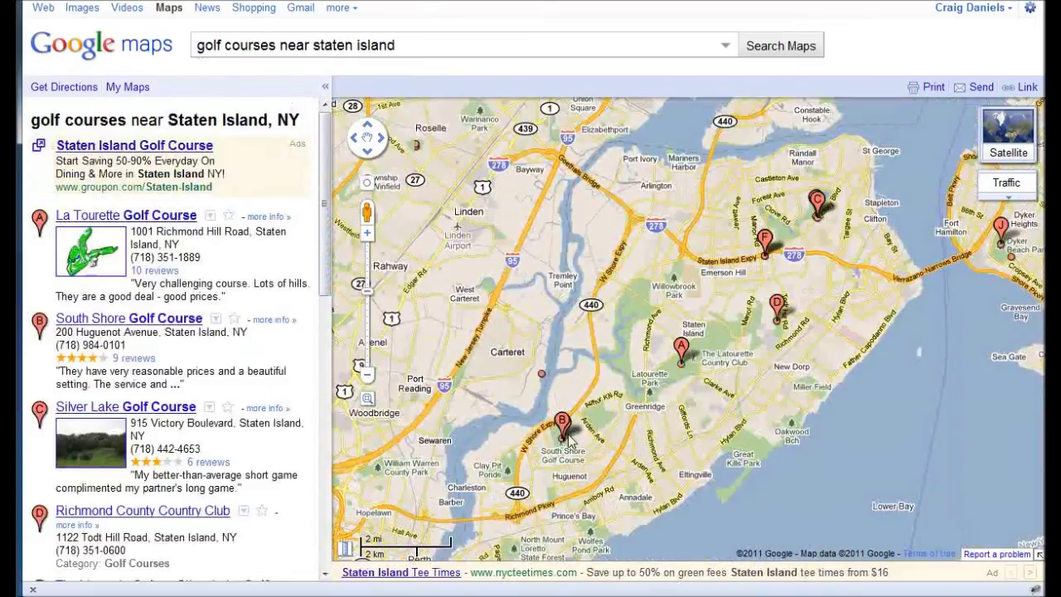
# Locate La Tourette Golf Course on the map and show the whole course in satellite imagery.
pyautogui.scroll(2, 568, 439)
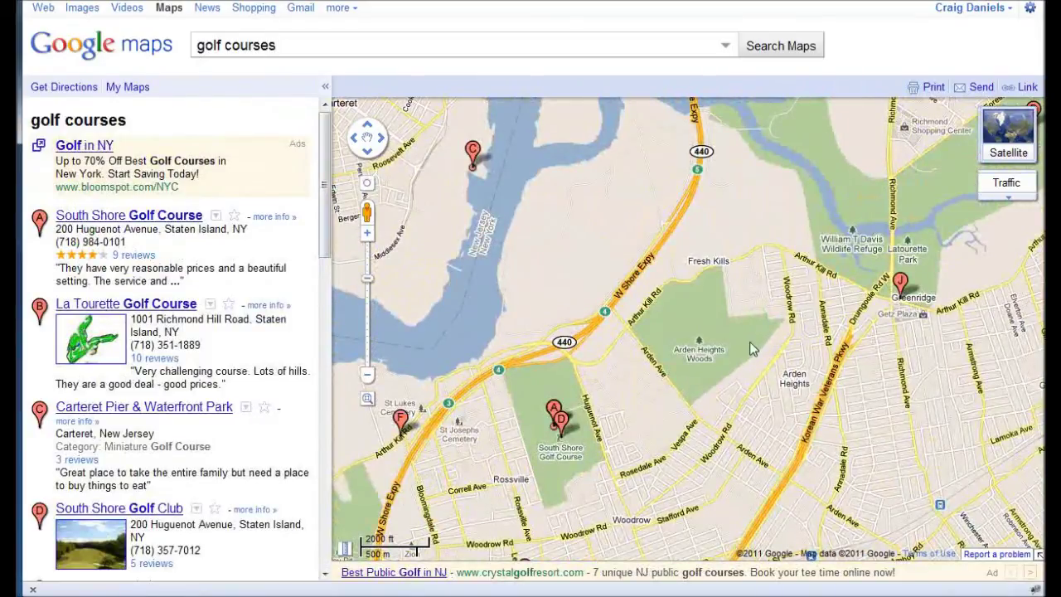
pyautogui.scroll(-1, 749, 341)
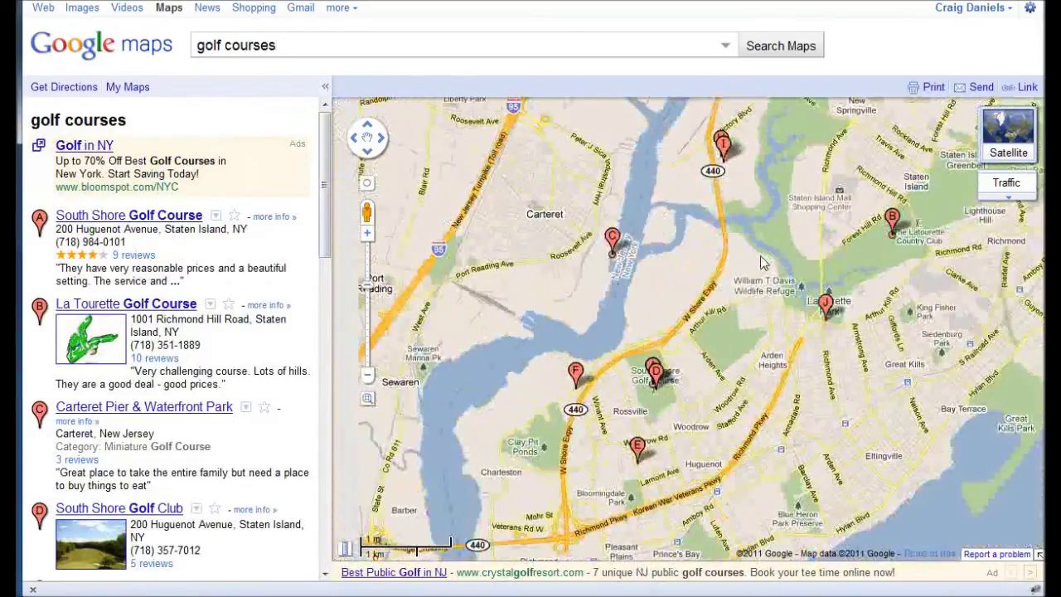
pyautogui.scroll(2, 890, 251)
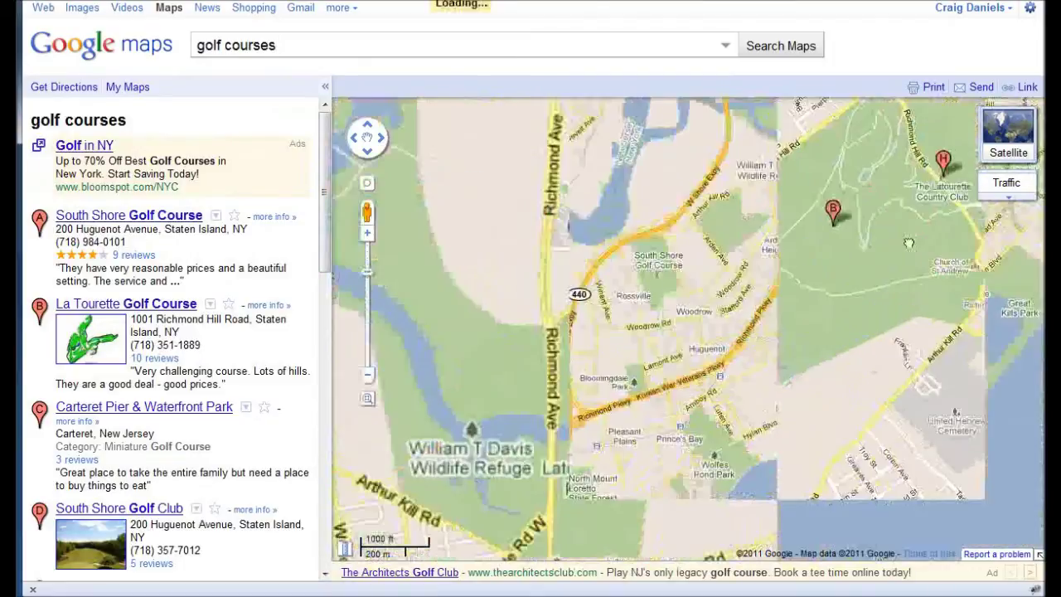
pyautogui.moveTo(908, 242); pyautogui.dragTo(659, 392)
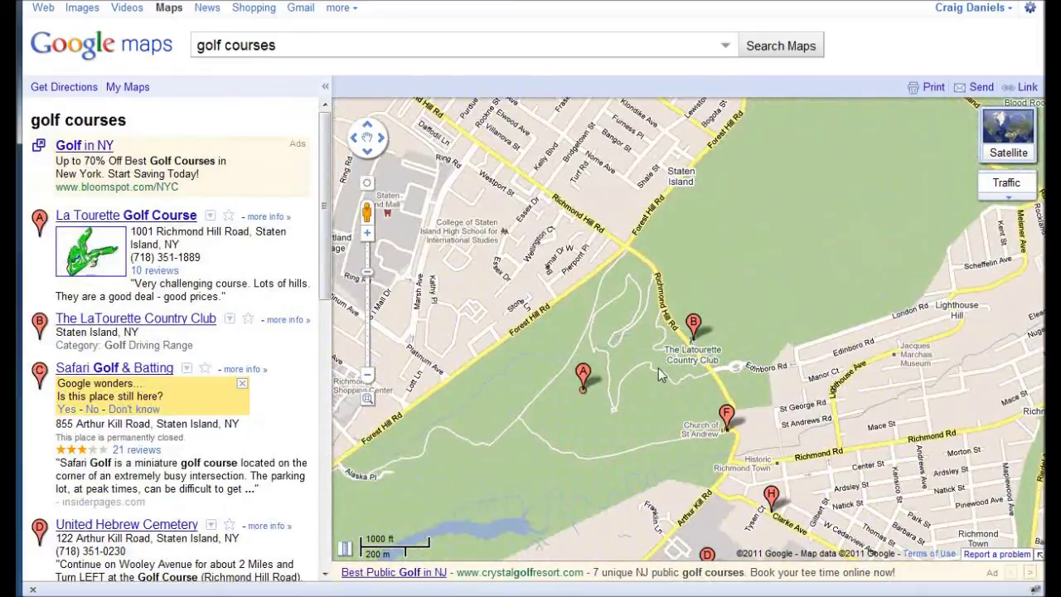
pyautogui.scroll(1, 658, 375)
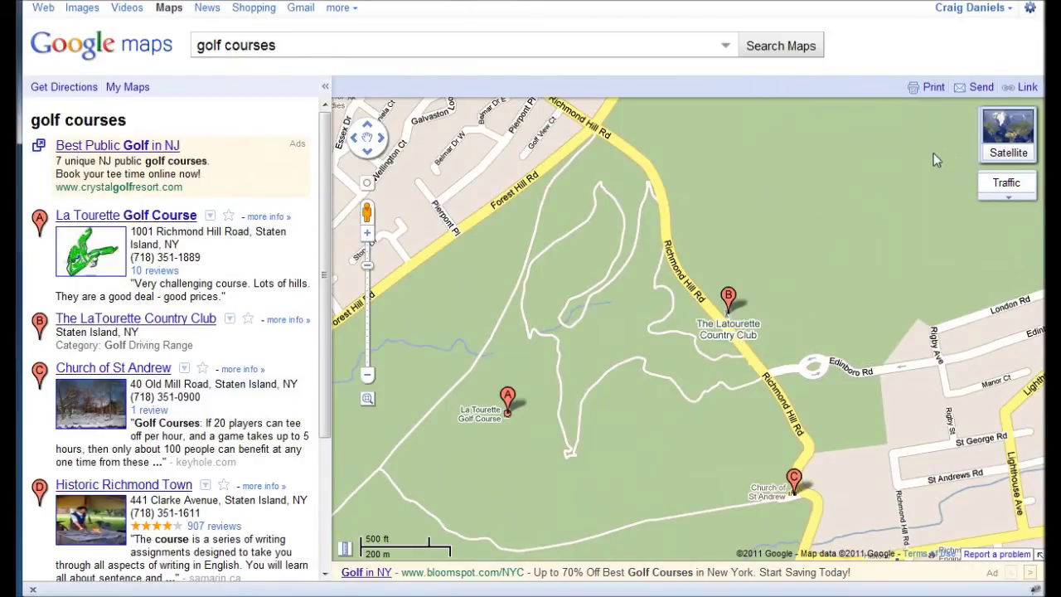
pyautogui.moveTo(1004, 145)
pyautogui.click(1004, 140)
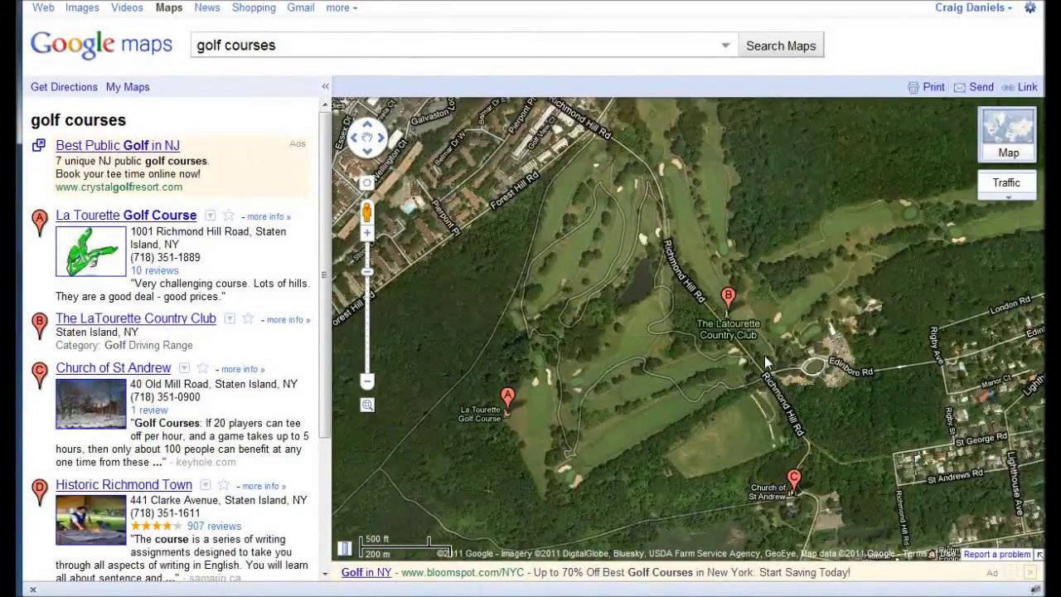
pyautogui.moveTo(740, 377); pyautogui.dragTo(675, 431)
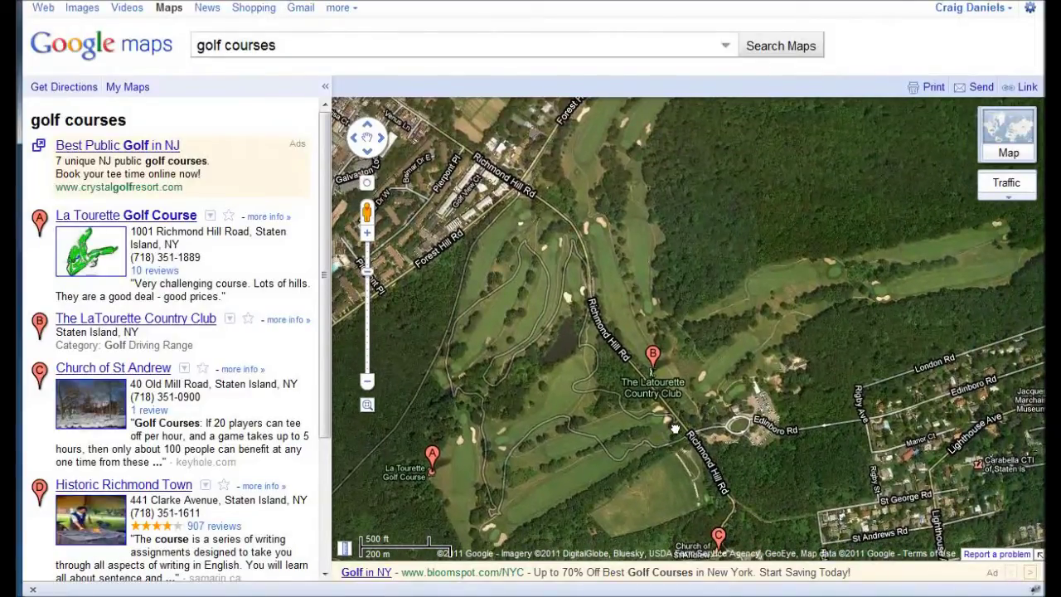
pyautogui.scroll(-1, 675, 403)
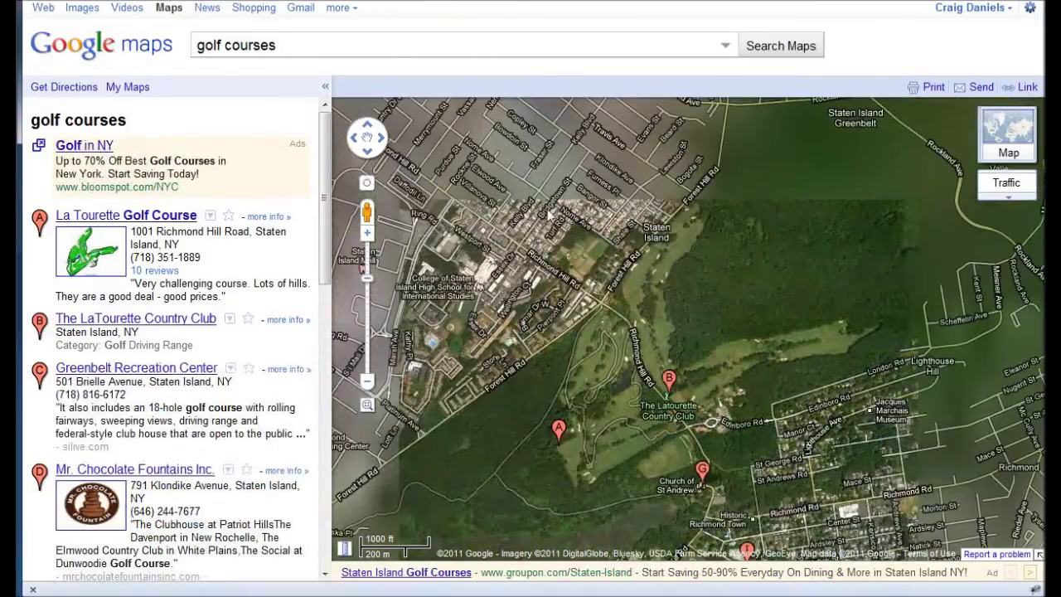
# Create a new custom map titled "Golf Courses in Staten Island".
pyautogui.click(127, 90)
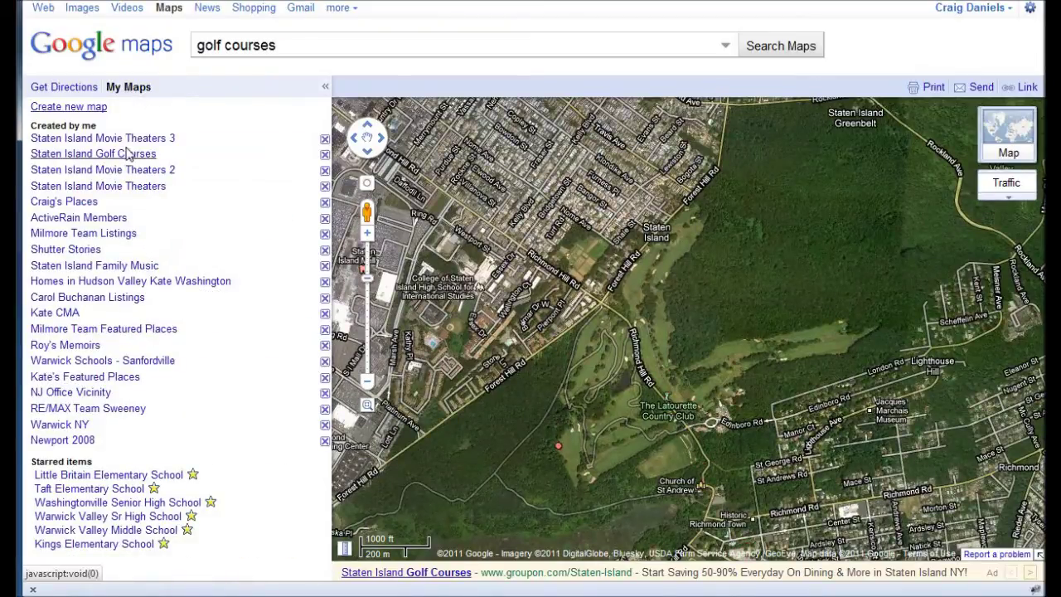
pyautogui.click(94, 109)
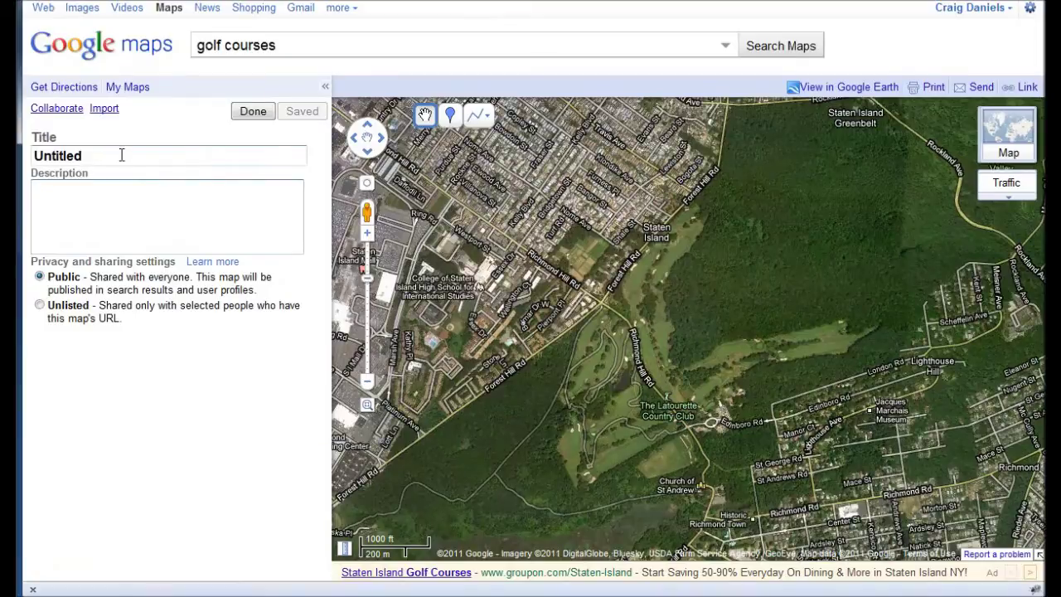
pyautogui.moveTo(121, 155); pyautogui.dragTo(30, 155)
pyautogui.write('Go')
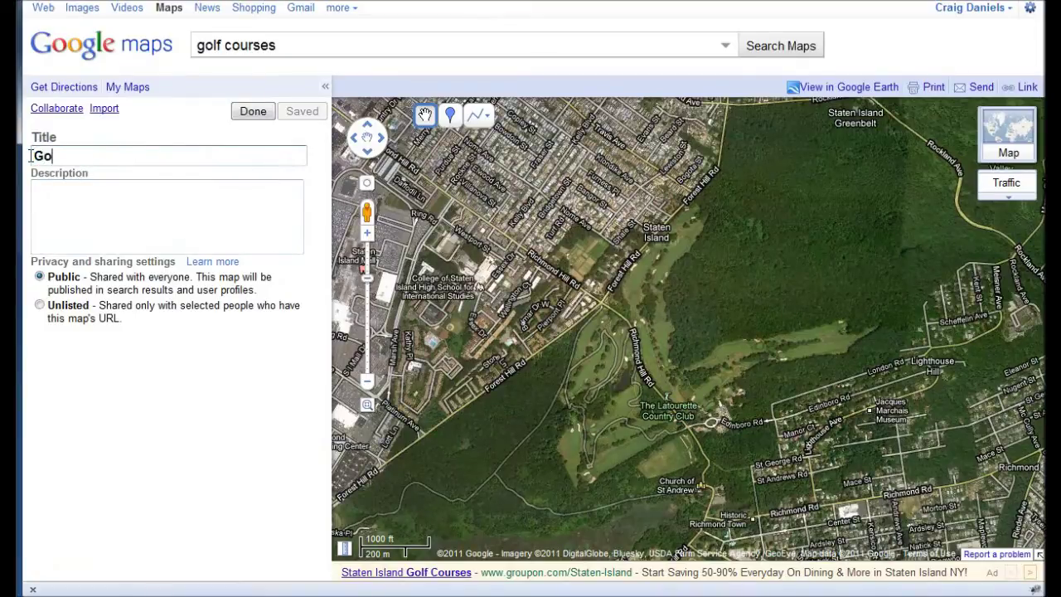
pyautogui.write('lf Courses in Staten Island')
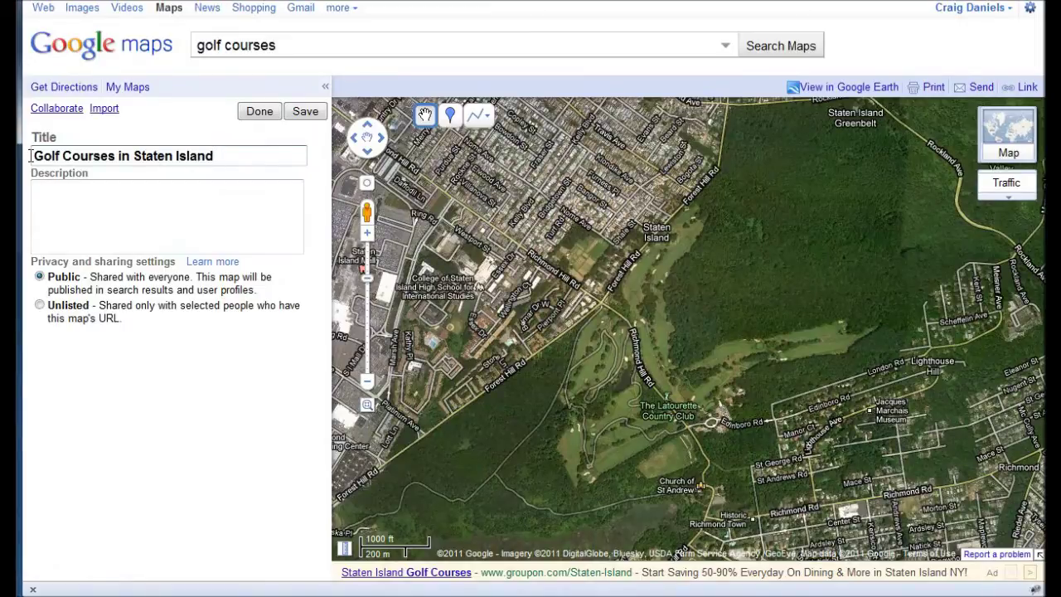
pyautogui.click(141, 222)
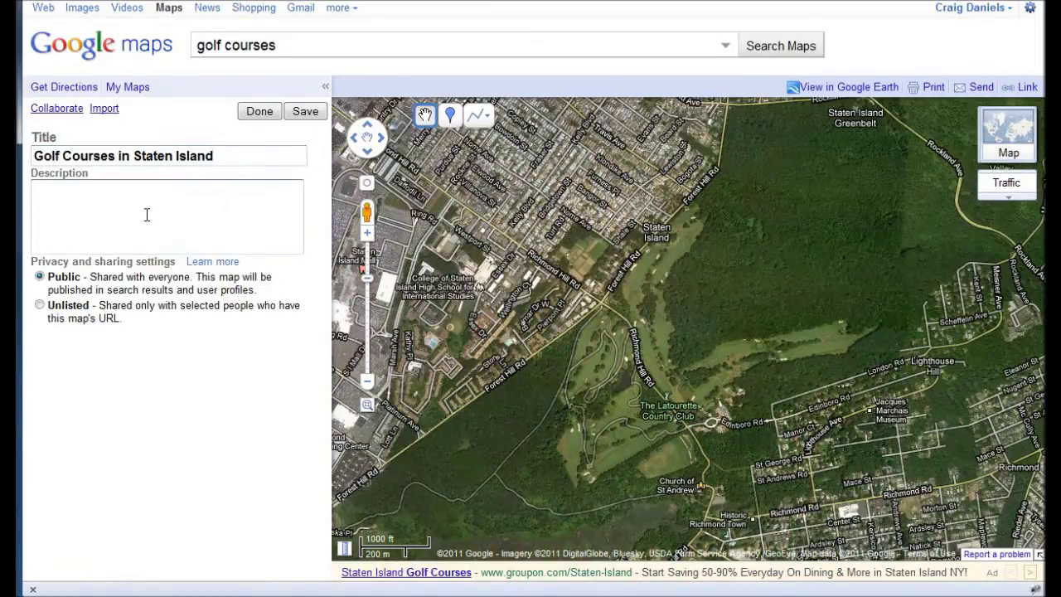
# Draw a closed shape tracing the outline of the La Tourette golf course fairways, including the eastern arm and the country club.
pyautogui.click(489, 120)
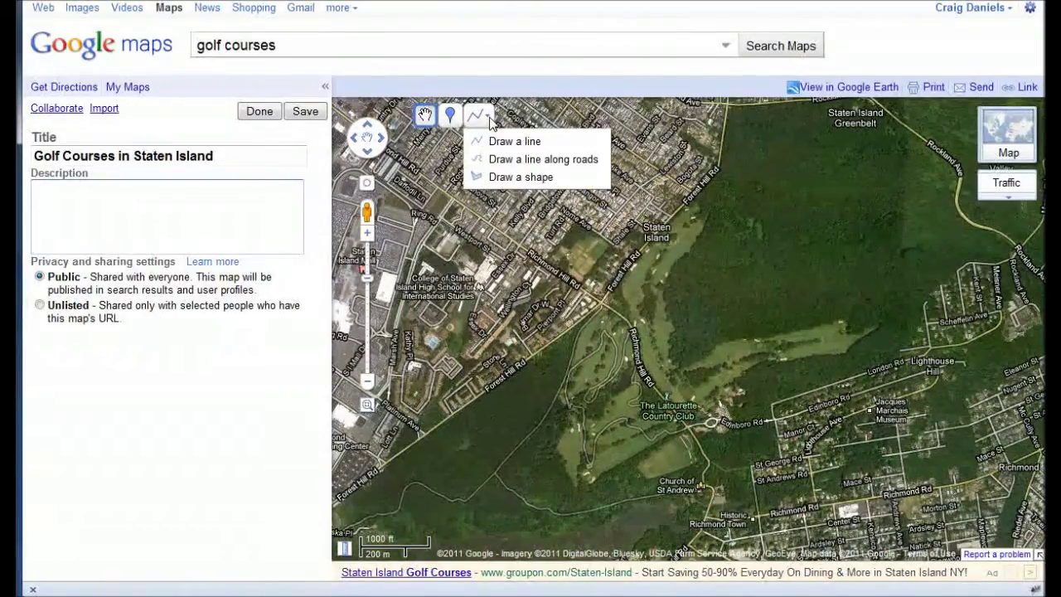
pyautogui.click(515, 177)
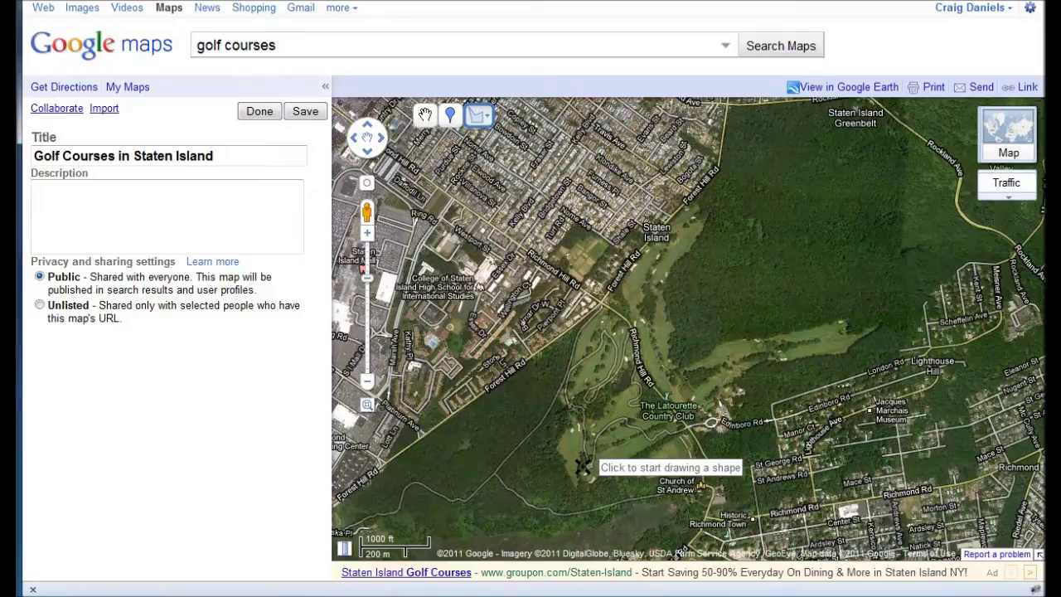
pyautogui.click(578, 489)
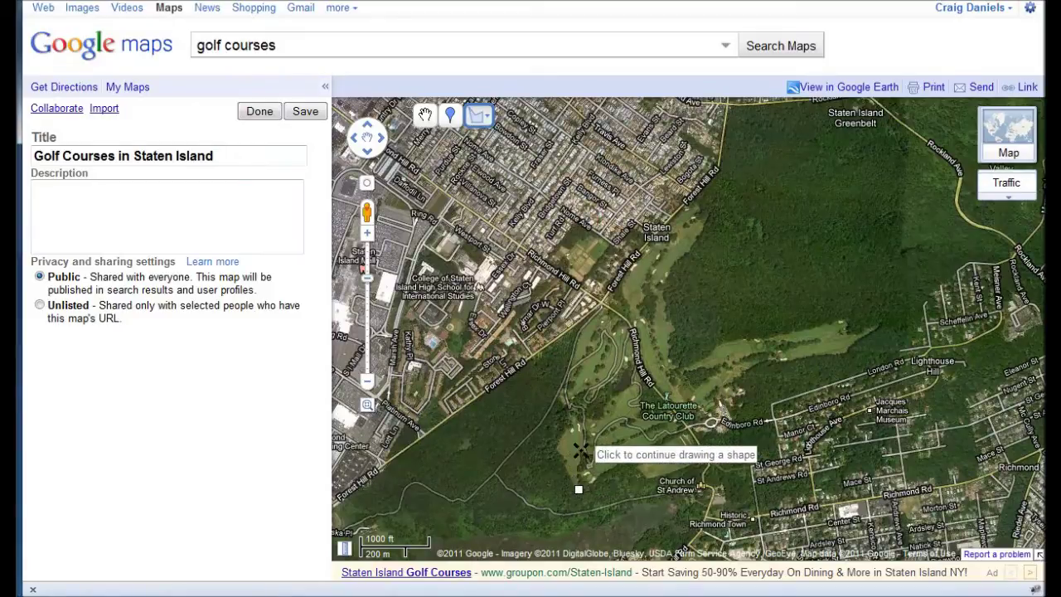
pyautogui.click(559, 443)
pyautogui.click(574, 425)
pyautogui.click(562, 392)
pyautogui.click(587, 324)
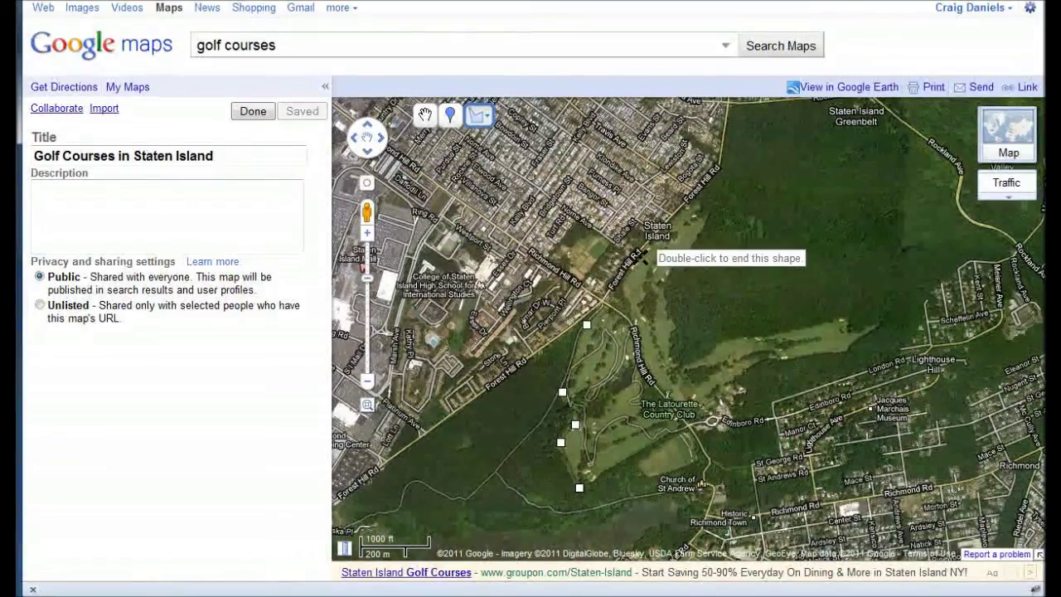
pyautogui.click(694, 205)
pyautogui.click(711, 226)
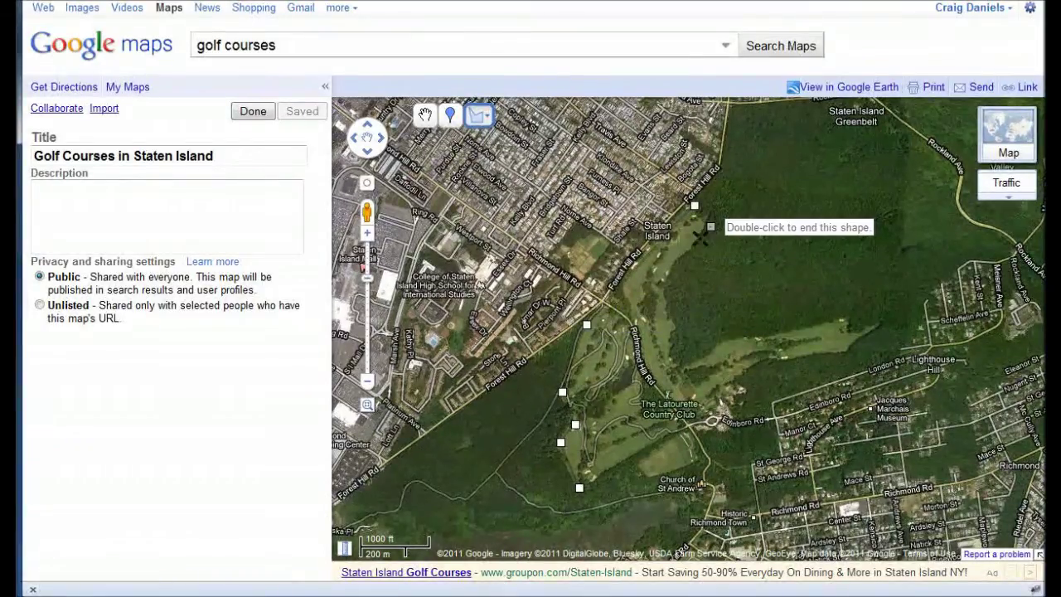
pyautogui.click(669, 284)
pyautogui.click(679, 365)
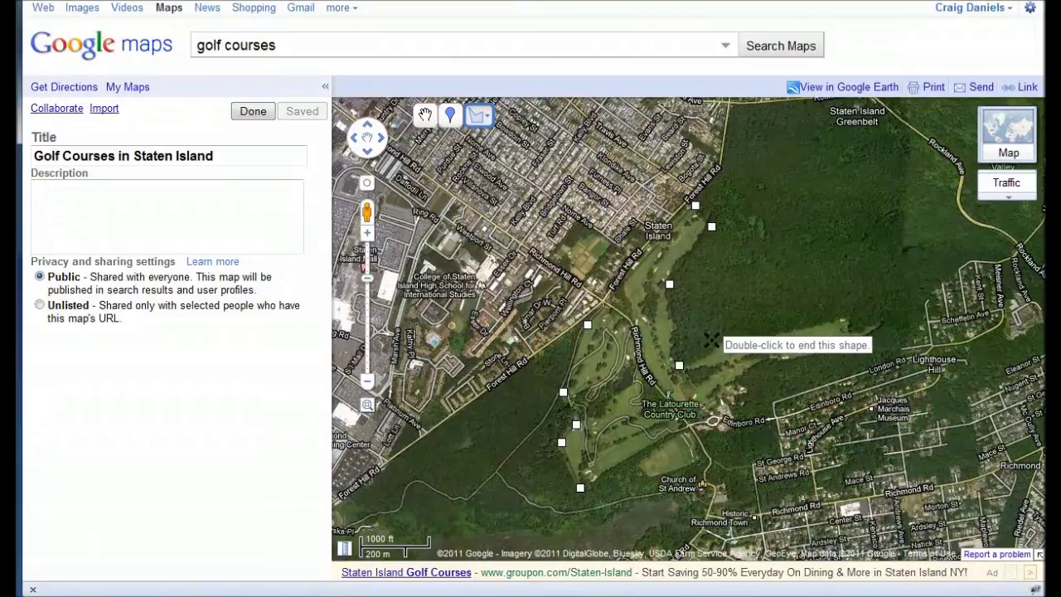
pyautogui.click(726, 340)
pyautogui.click(851, 317)
pyautogui.click(857, 342)
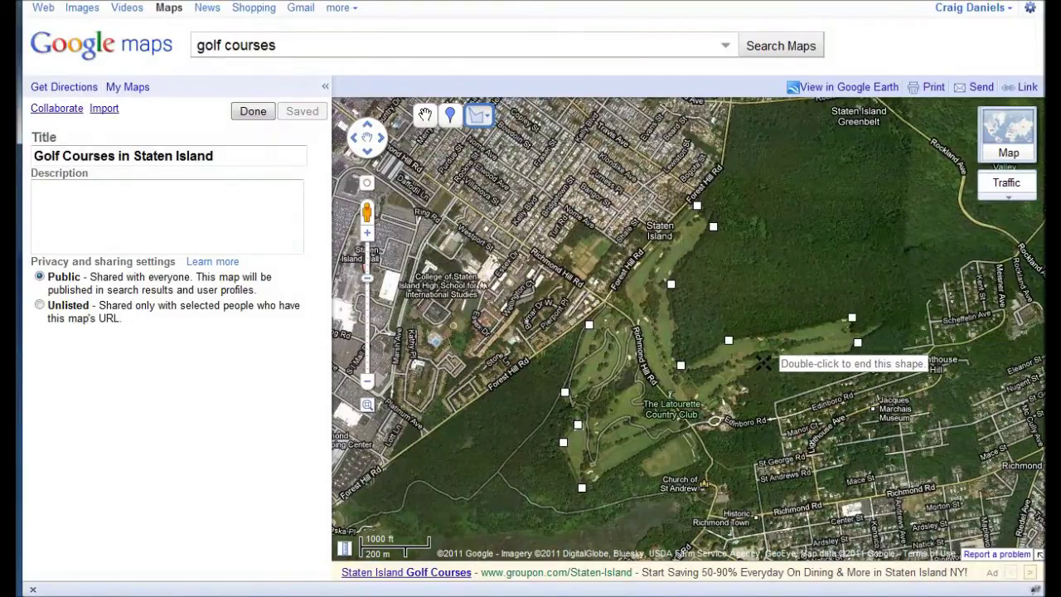
pyautogui.click(763, 362)
pyautogui.click(718, 393)
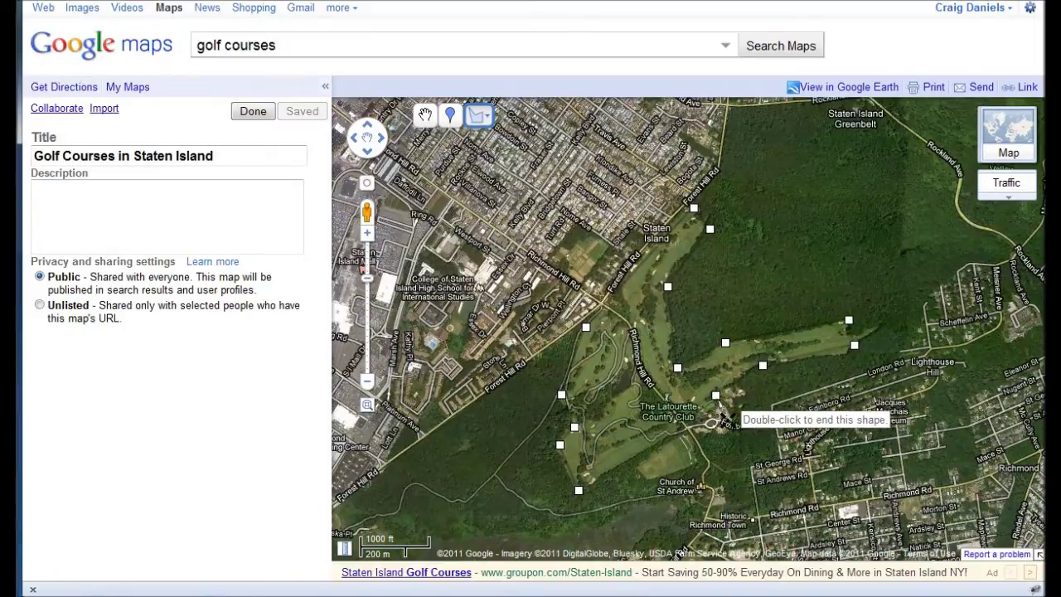
pyautogui.click(737, 424)
pyautogui.click(698, 434)
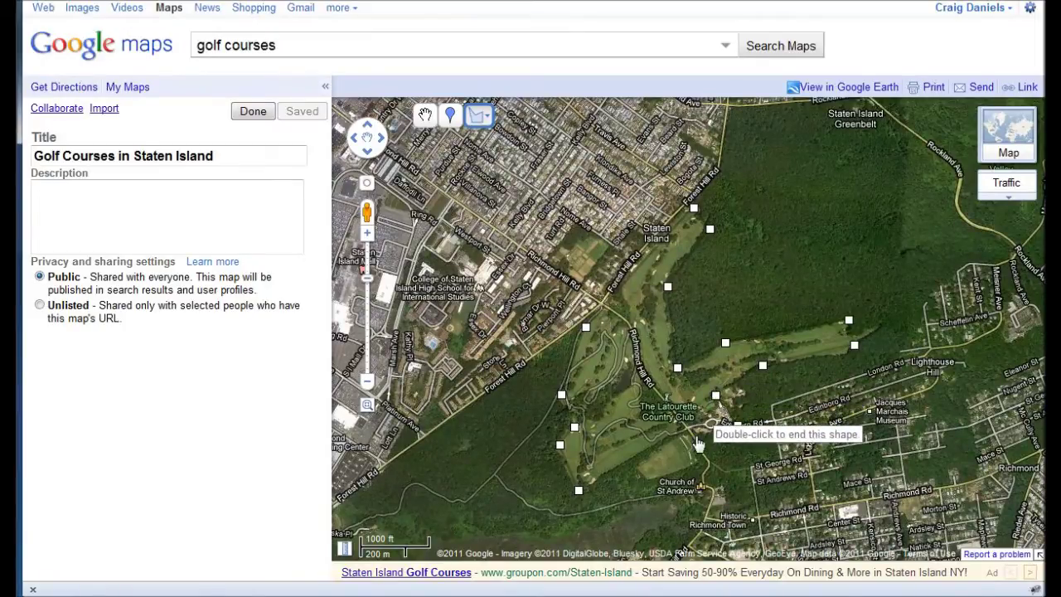
pyautogui.click(616, 469)
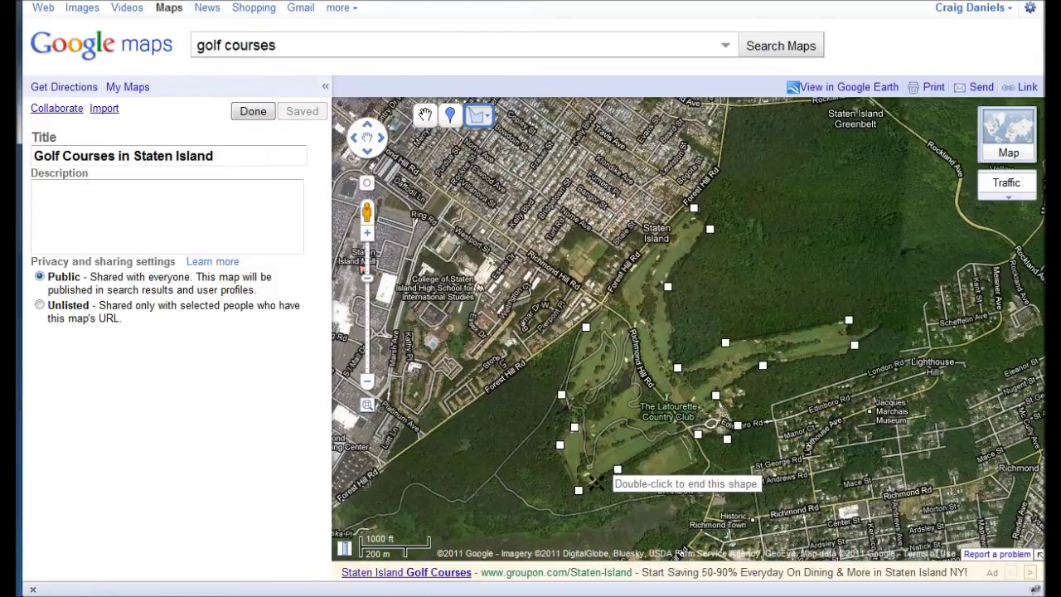
pyautogui.doubleClick(596, 484)
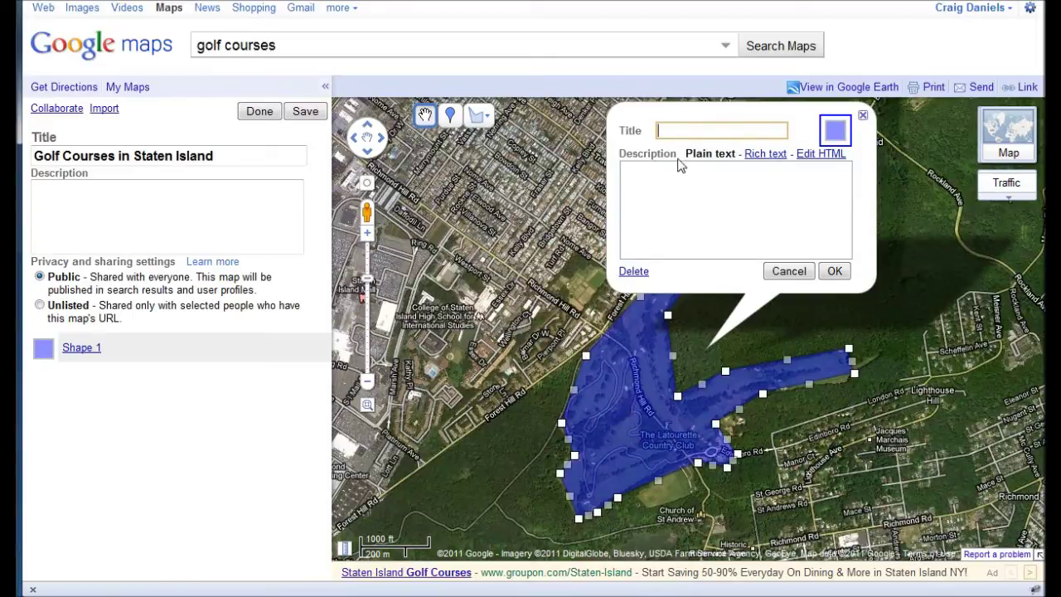
# Title the drawn shape "Latourette Golf Course".
pyautogui.write('Latour')
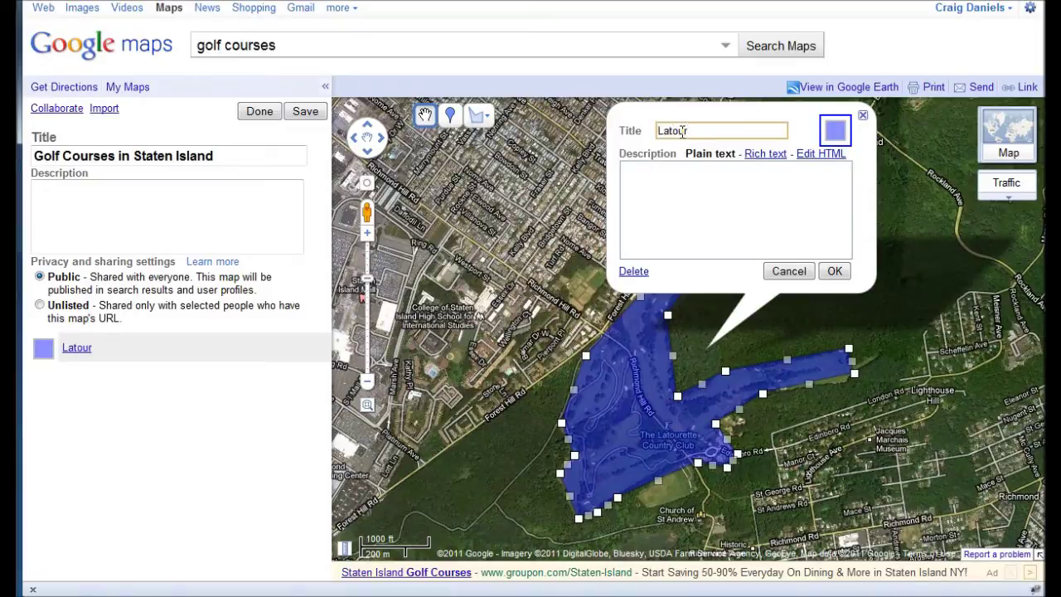
pyautogui.write('ette Golf Course')
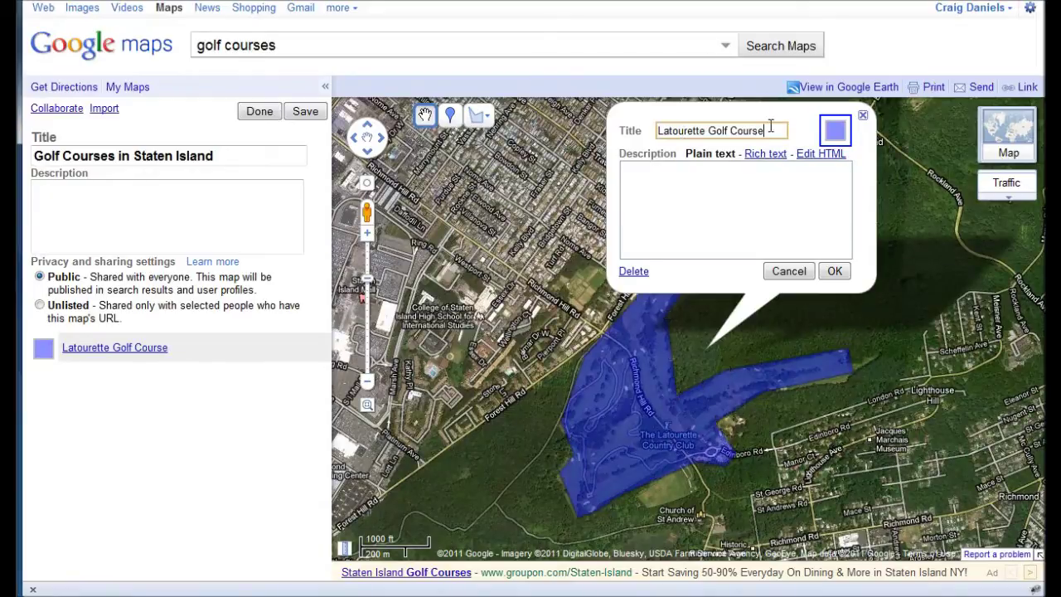
# Edit the Latourette Golf Course shape's style, choosing a blue fill color and a line width of 5 pixels.
pyautogui.click(836, 138)
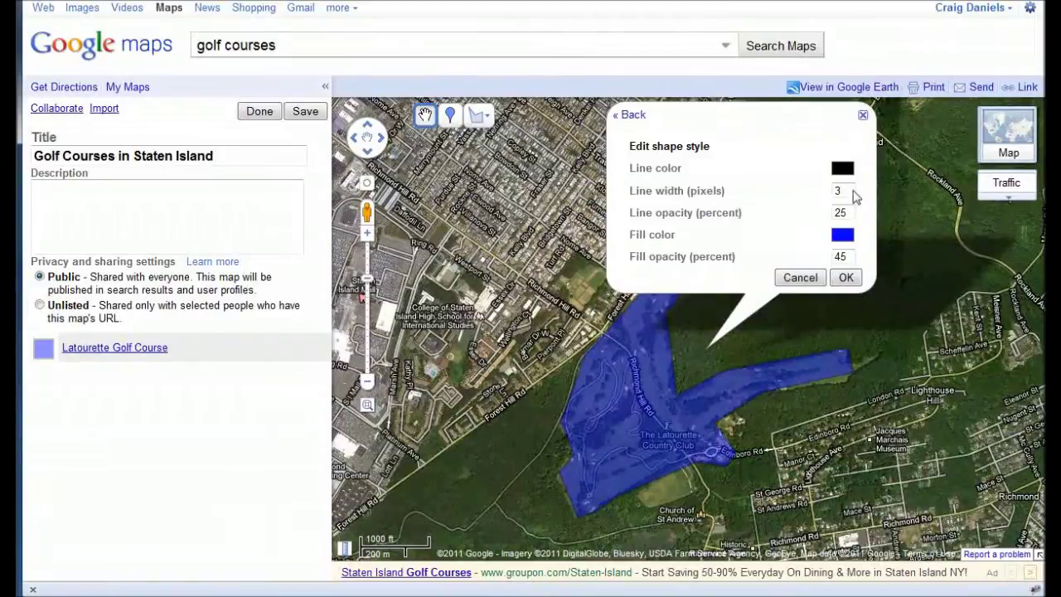
pyautogui.click(842, 236)
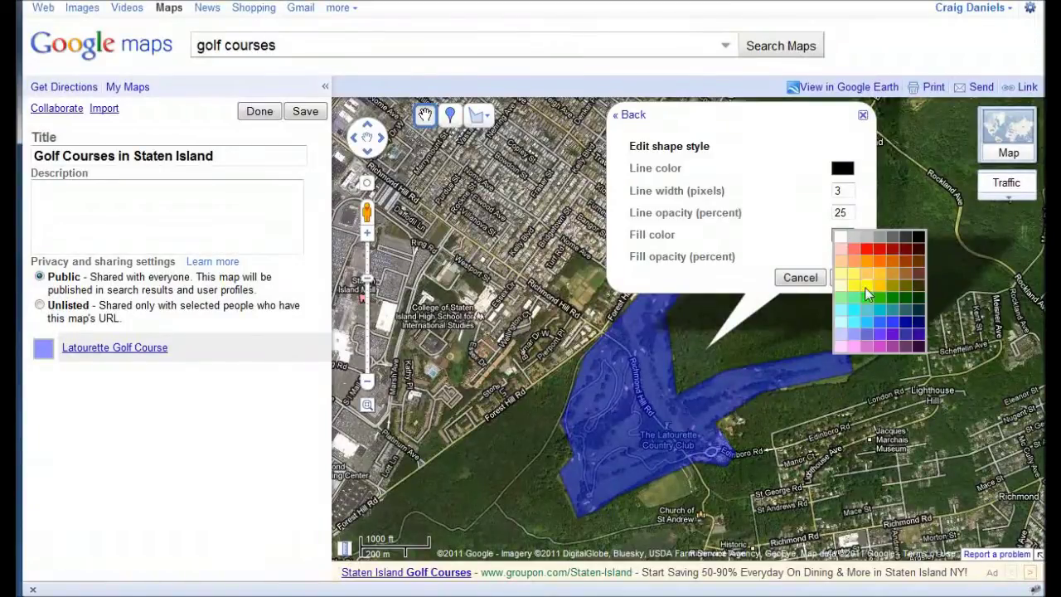
pyautogui.click(879, 322)
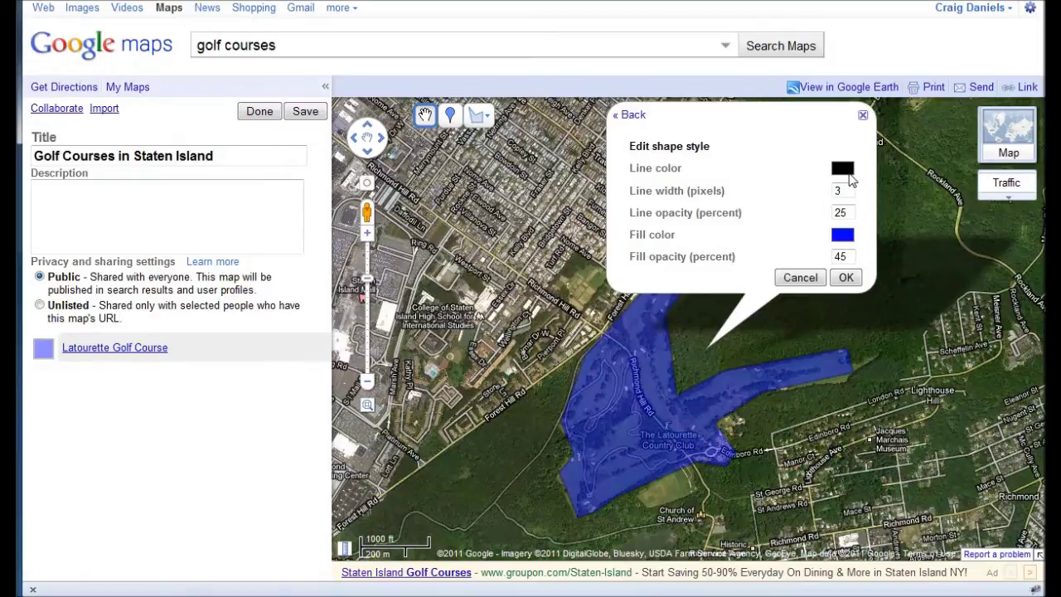
pyautogui.doubleClick(835, 190)
pyautogui.write('5')
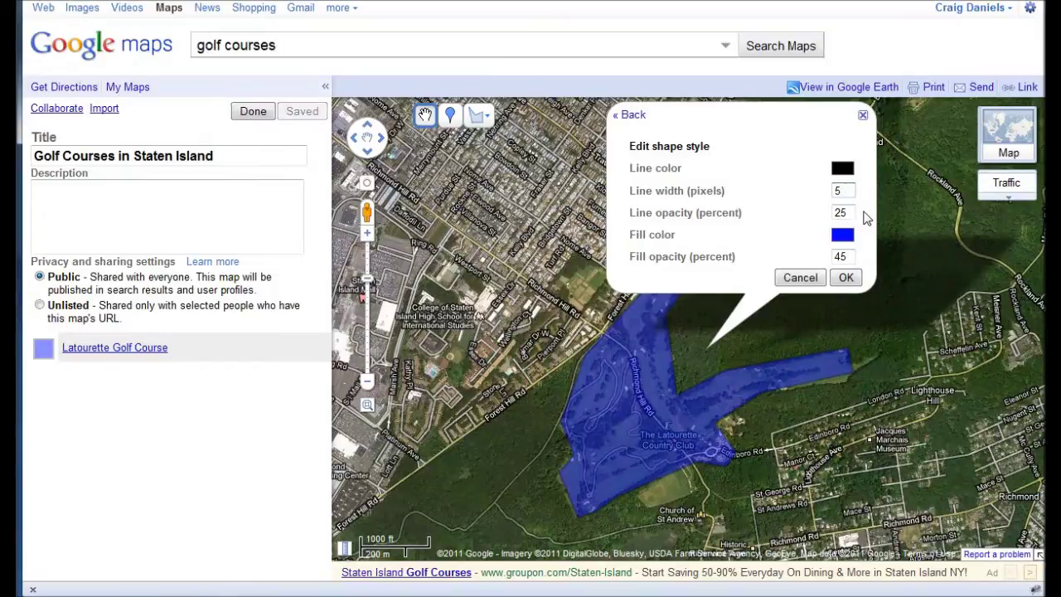
pyautogui.press('Tab')
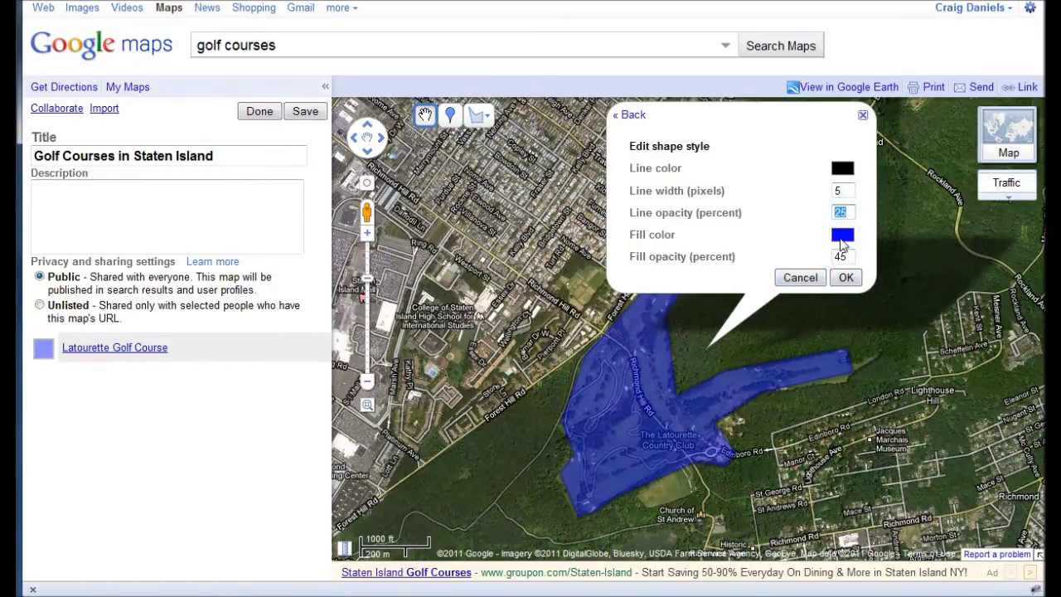
# Try a fill opacity of 80 percent on the golf course shape.
pyautogui.moveTo(848, 259); pyautogui.dragTo(824, 253)
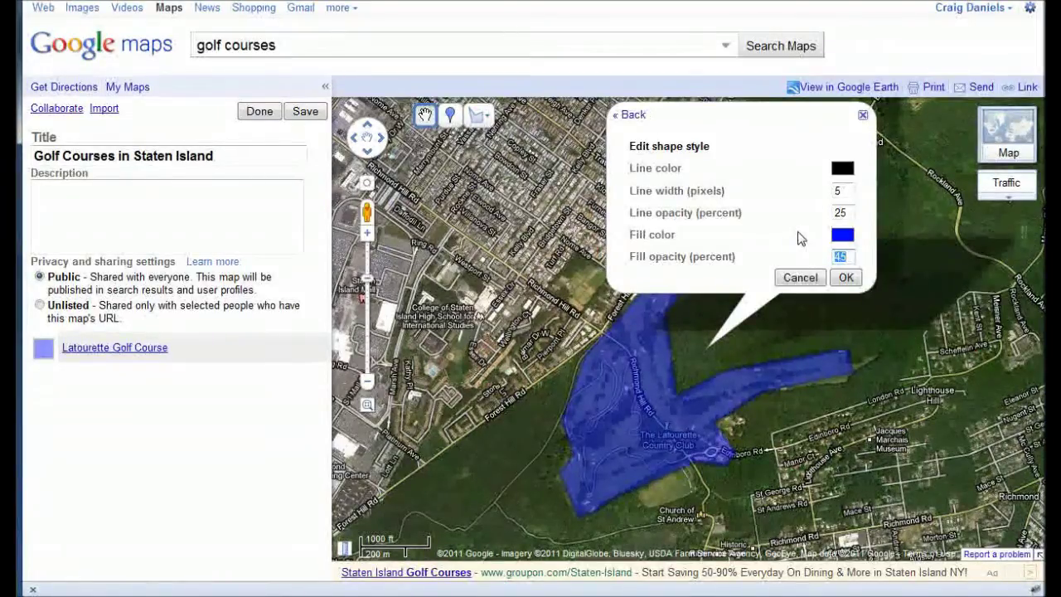
pyautogui.write('80')
pyautogui.press('Tab')
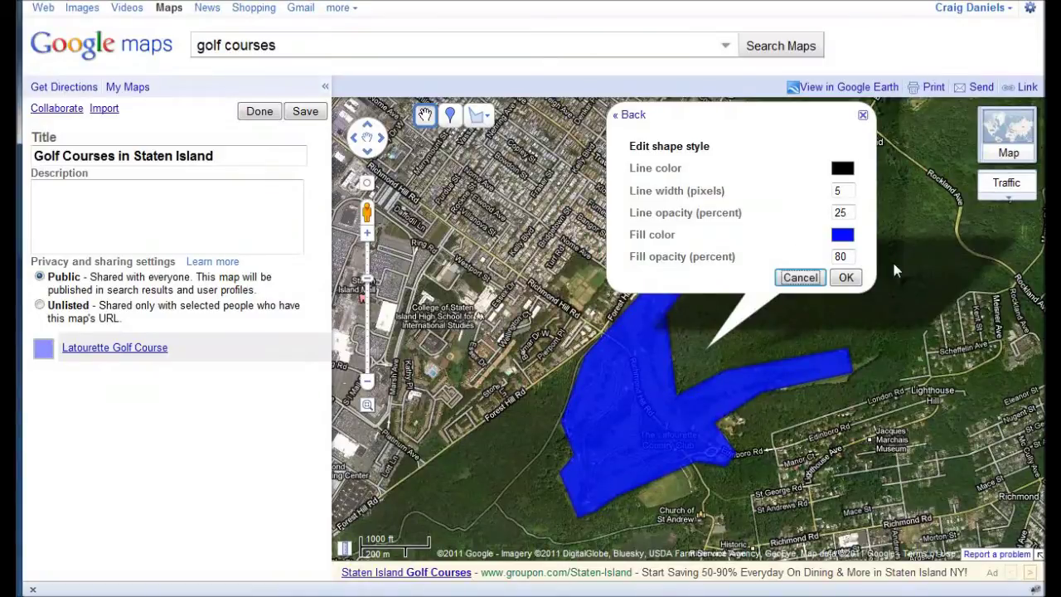
# Set the golf course shape's fill opacity to 30 percent.
pyautogui.doubleClick(841, 256)
pyautogui.write('30')
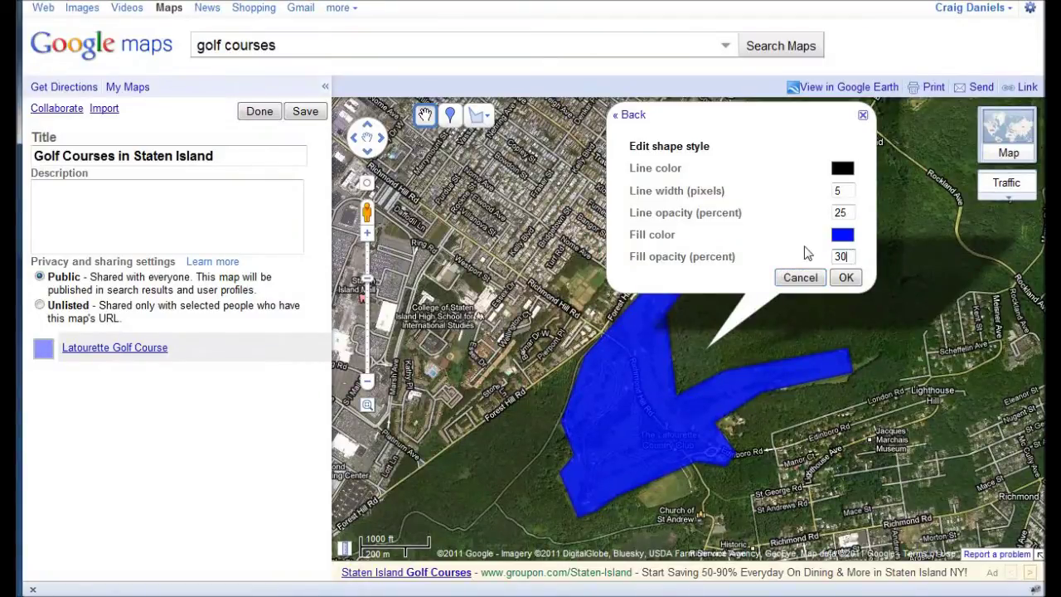
pyautogui.press('Tab')
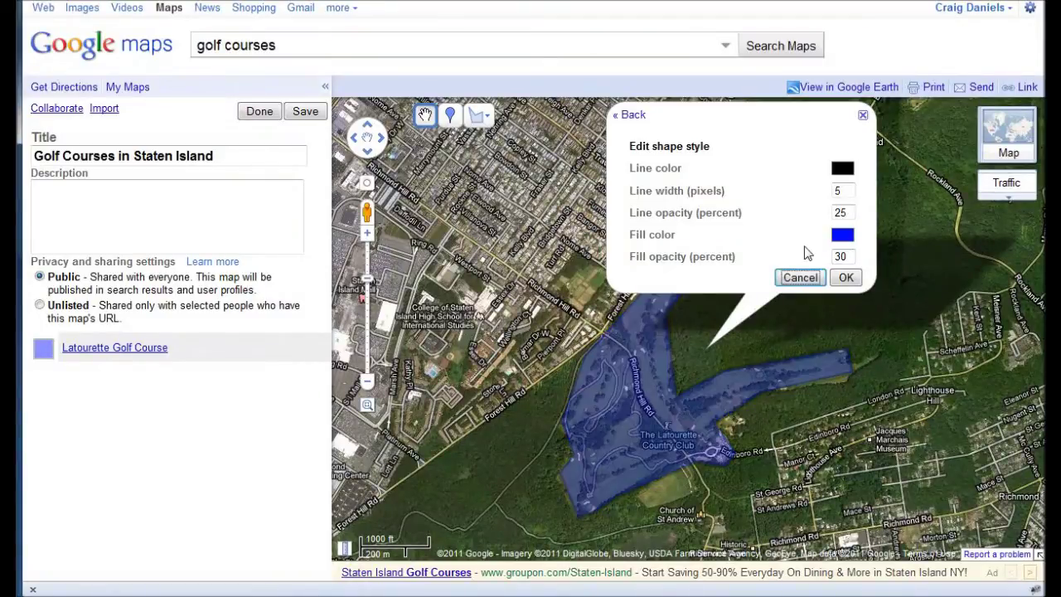
# Try a fill opacity of 25 percent on the golf course shape.
pyautogui.doubleClick(847, 256)
pyautogui.write('25')
pyautogui.press('Tab')
# Return the shape's fill opacity to 30 percent and accept its style and details.
pyautogui.moveTo(847, 256); pyautogui.dragTo(822, 259)
pyautogui.write('30')
pyautogui.press('Tab')
pyautogui.click(846, 278)
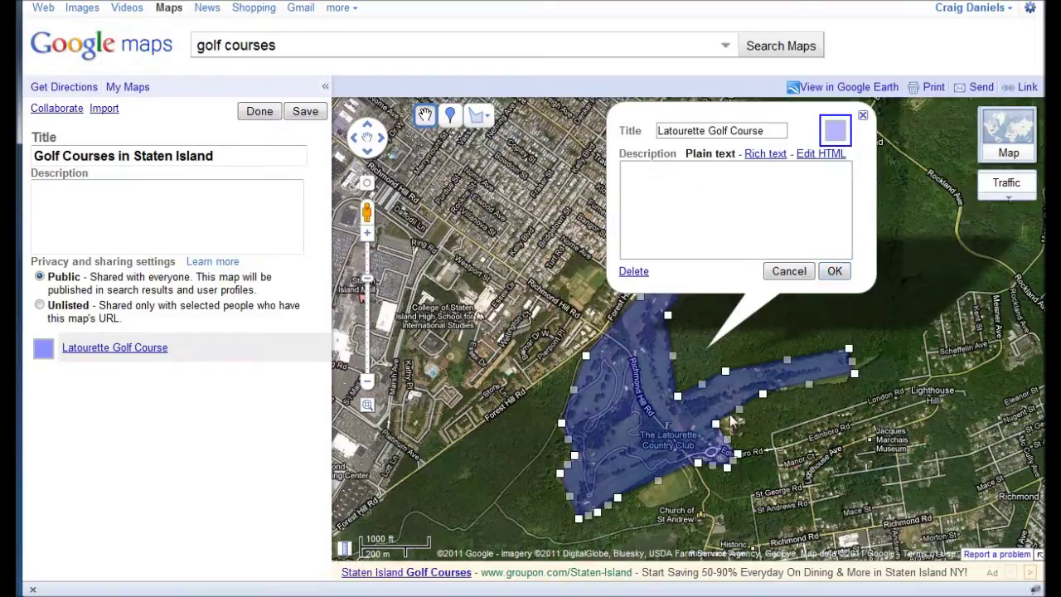
pyautogui.click(834, 271)
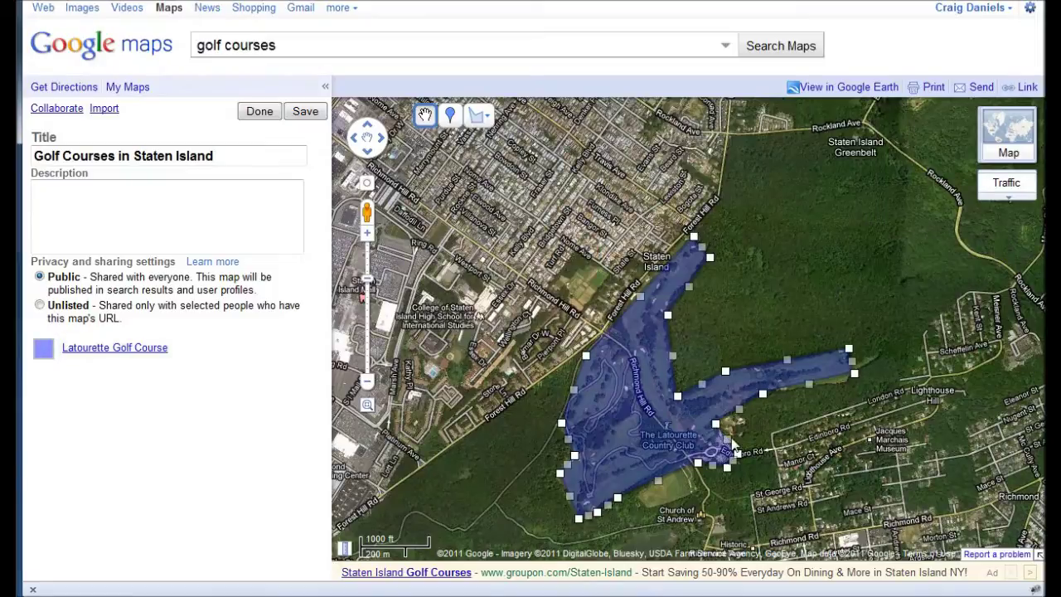
# Add a boundary point on the southern edge of the golf course's eastern arm, near the clearing, and pull it inward.
pyautogui.scroll(3, 717, 412)
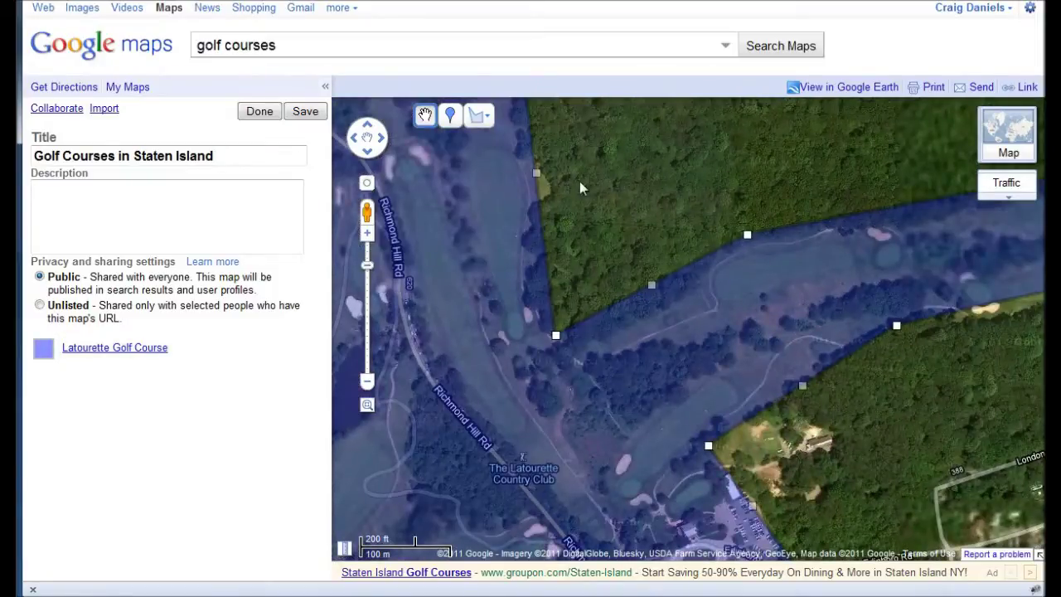
pyautogui.scroll(-1, 870, 433)
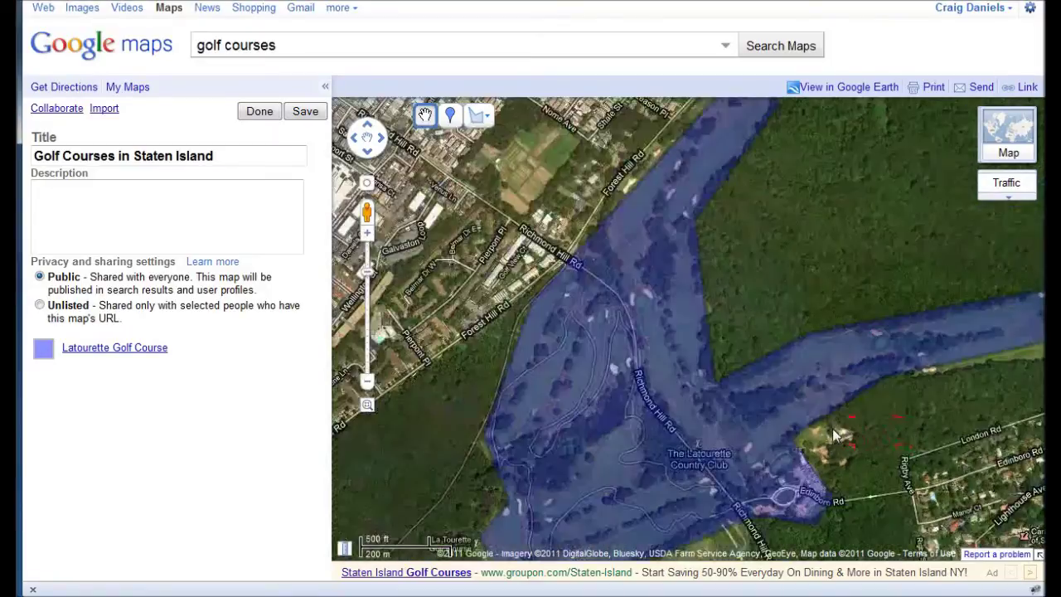
pyautogui.moveTo(729, 433)
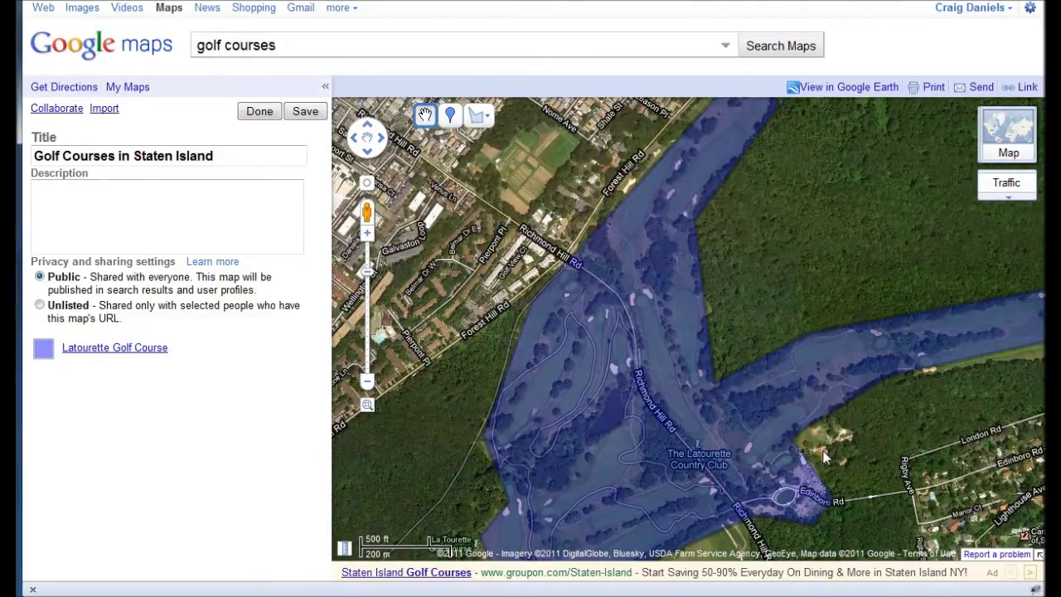
pyautogui.scroll(3, 828, 447)
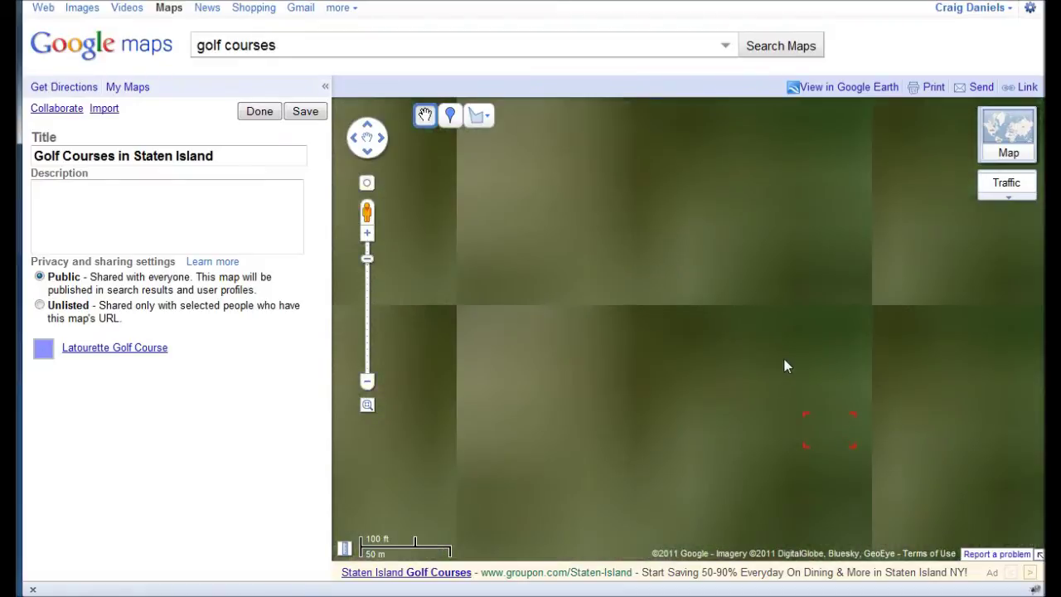
pyautogui.scroll(2, 783, 363)
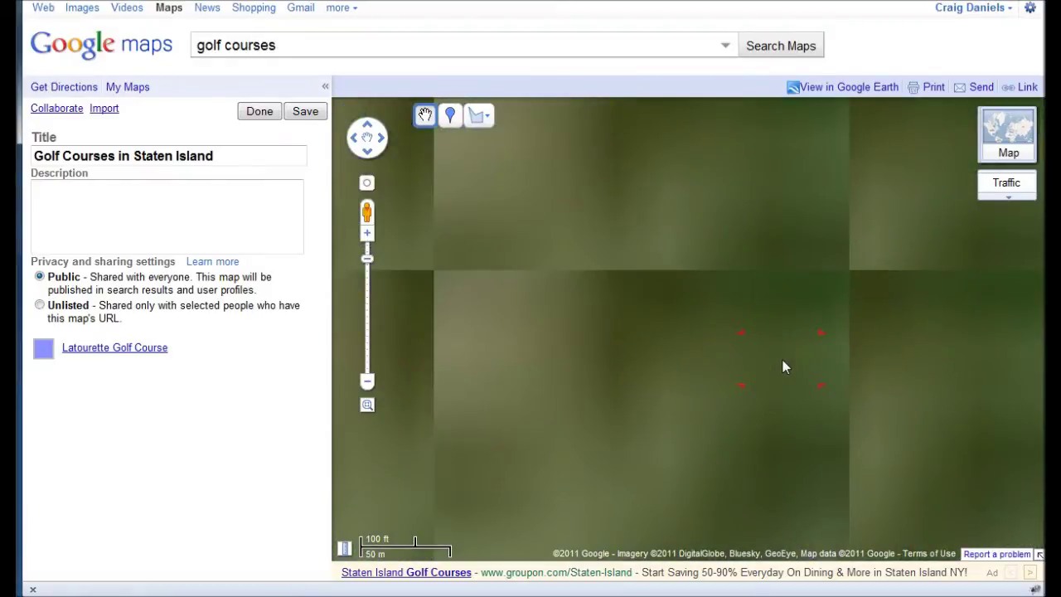
pyautogui.scroll(-1, 810, 337)
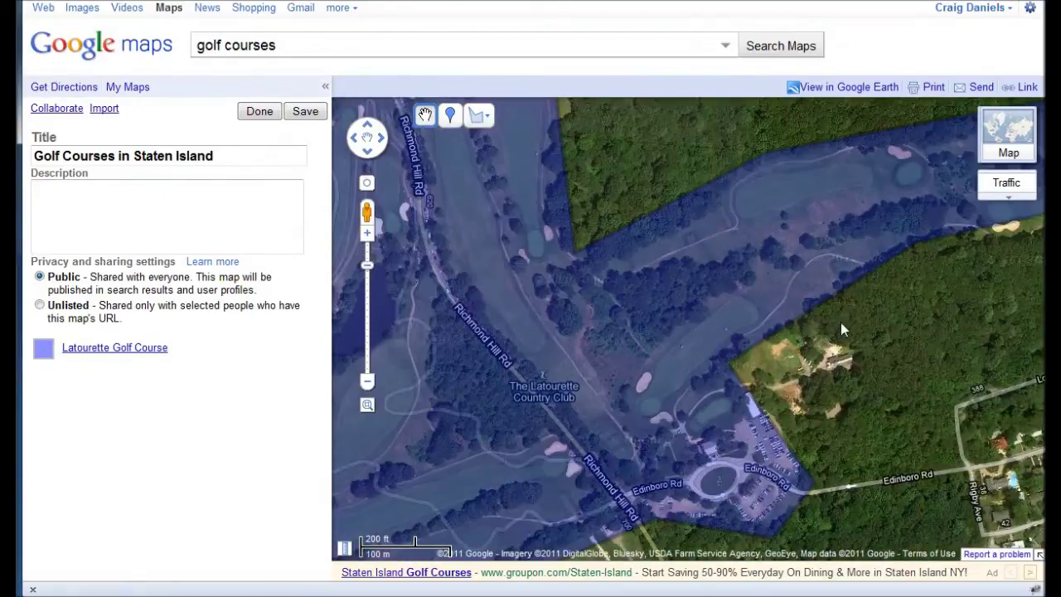
pyautogui.moveTo(855, 308); pyautogui.dragTo(720, 412)
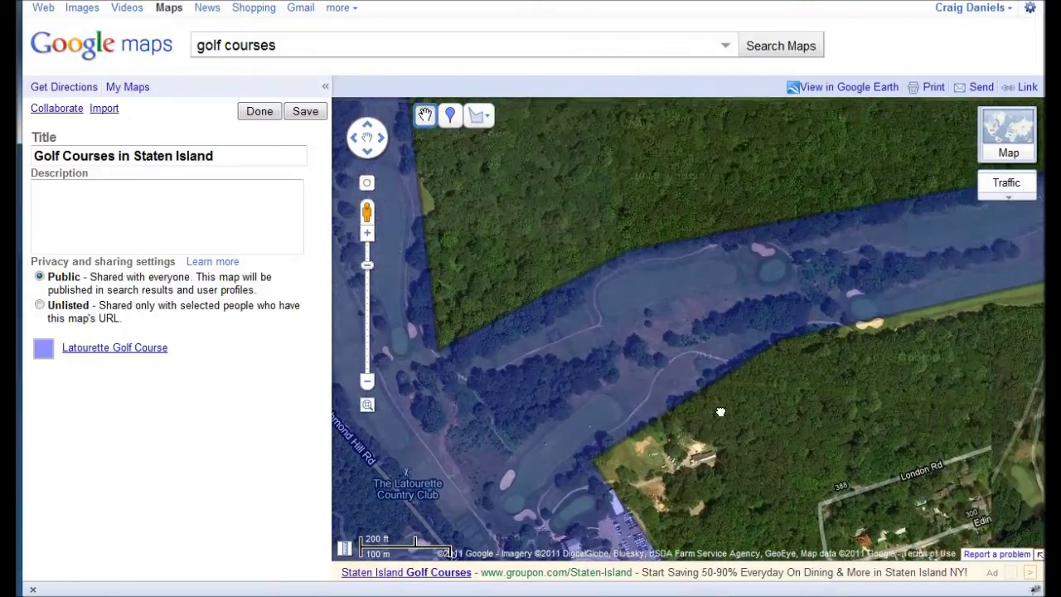
pyautogui.click(703, 388)
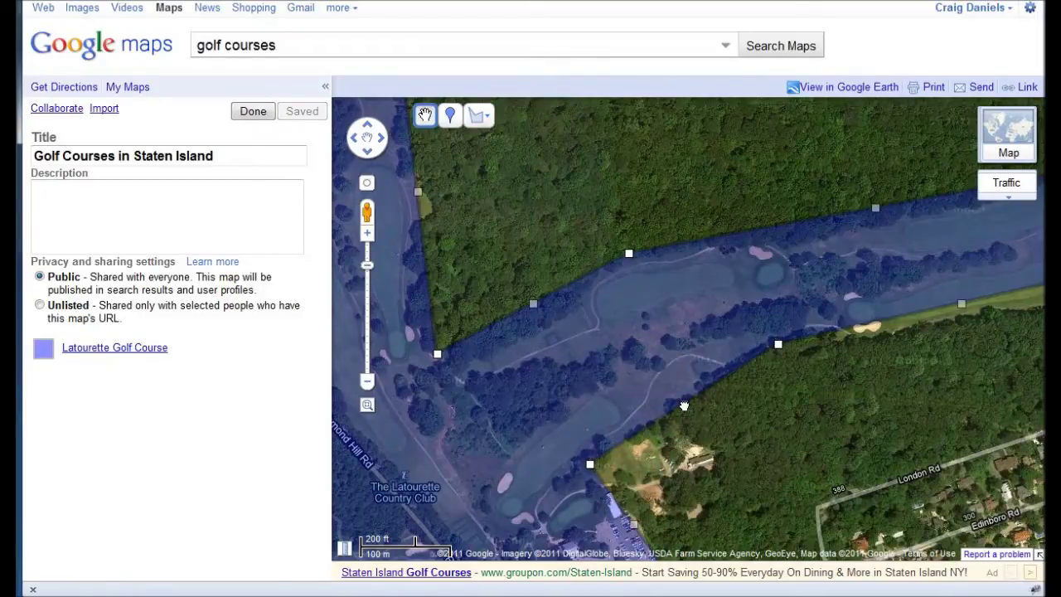
pyautogui.moveTo(678, 393); pyautogui.dragTo(686, 412)
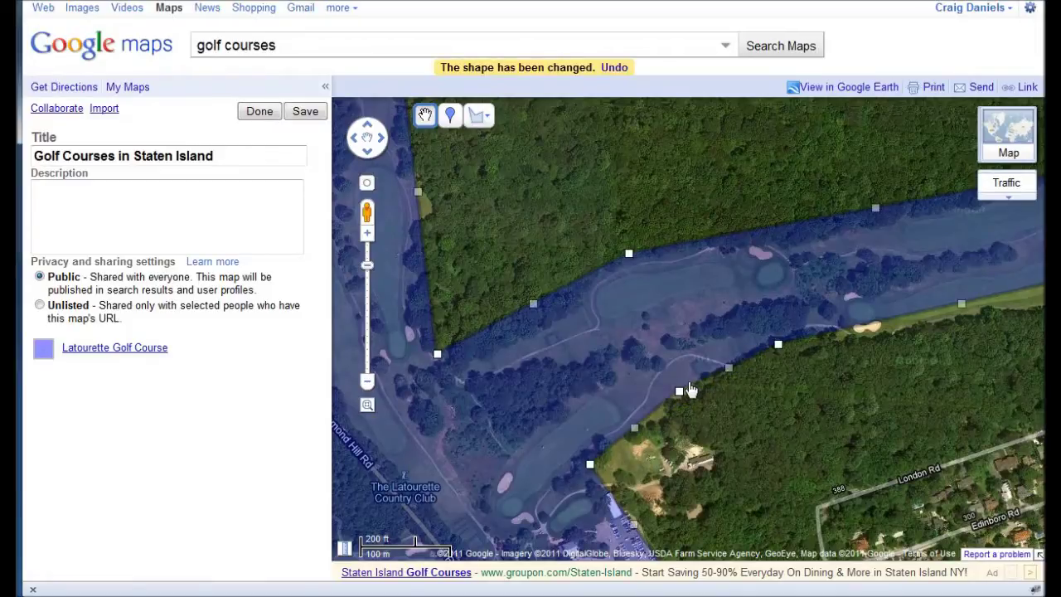
# Refine the new southern boundary point by moving it slightly outward to the tree line.
pyautogui.click(679, 394)
pyautogui.click(695, 395)
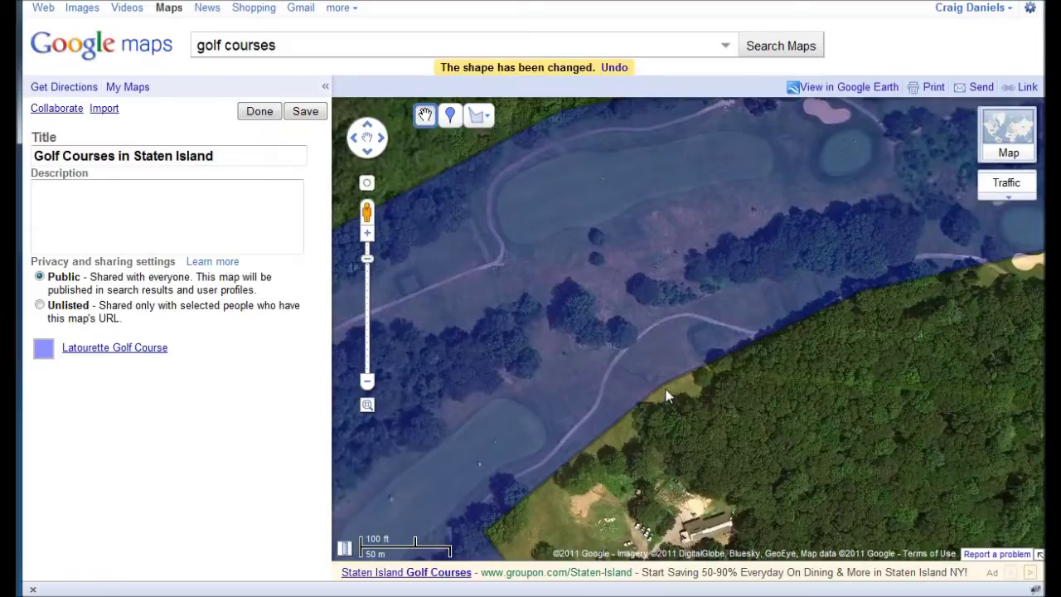
pyautogui.moveTo(660, 393); pyautogui.dragTo(663, 407)
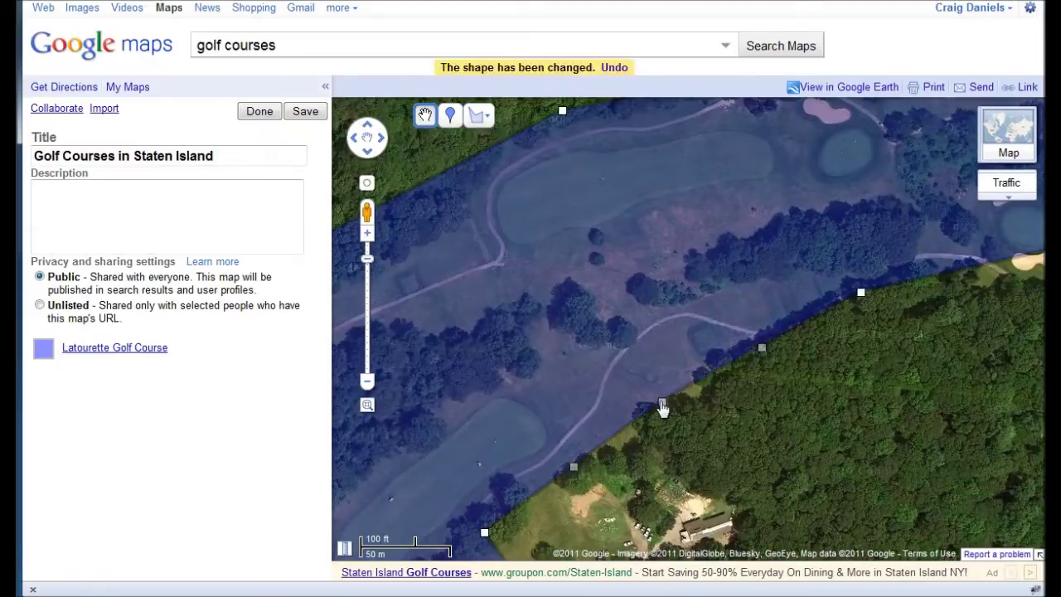
# Move the corner point on the eastern arm's northern edge toward the path and adjust a midpoint beside it to follow the fairway.
pyautogui.scroll(-1, 737, 425)
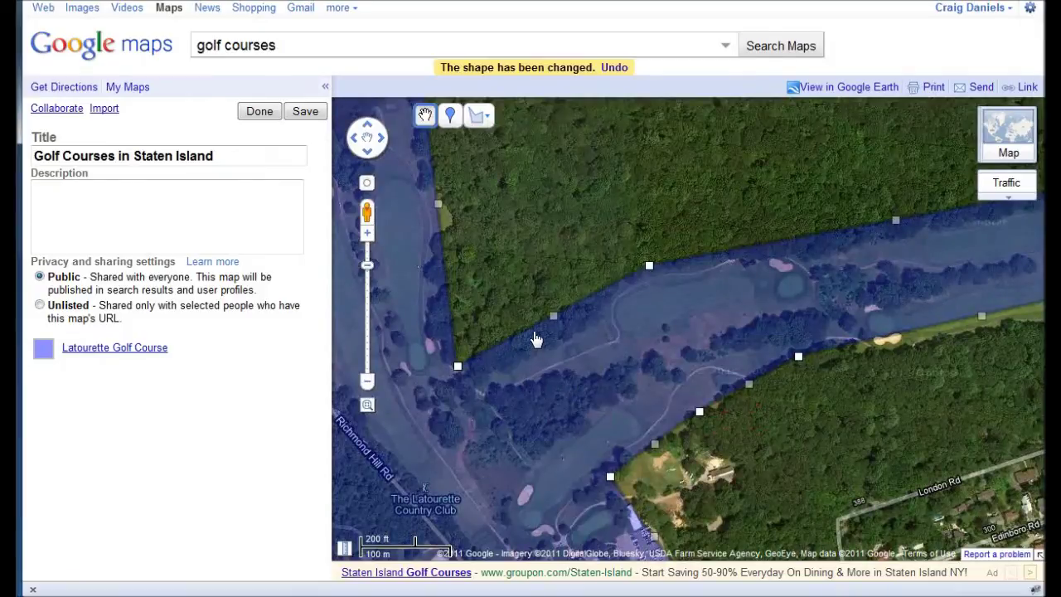
pyautogui.scroll(2, 534, 334)
pyautogui.scroll(2, 543, 338)
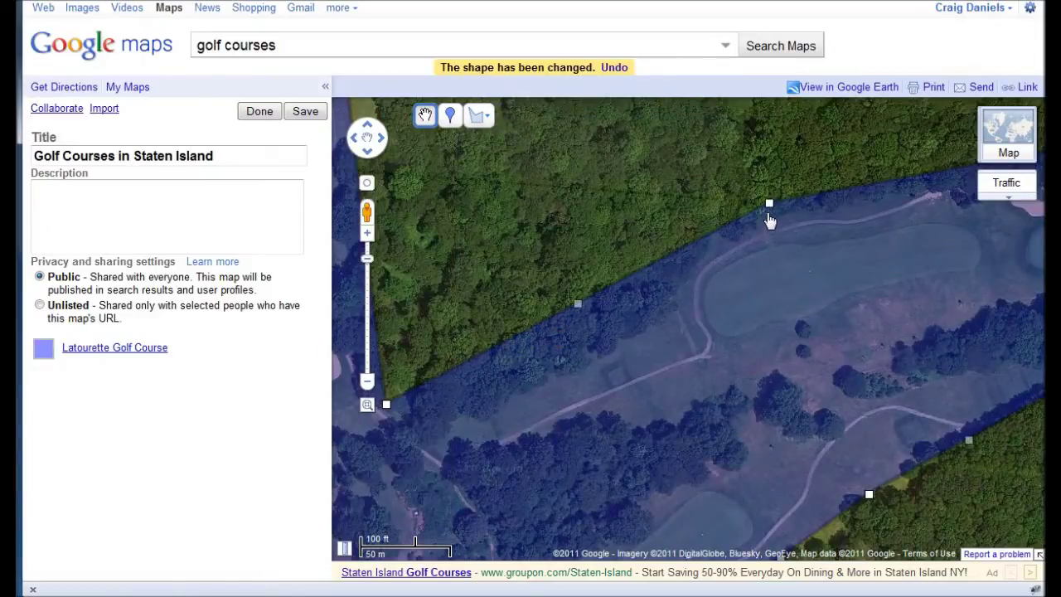
pyautogui.moveTo(770, 206); pyautogui.dragTo(782, 226)
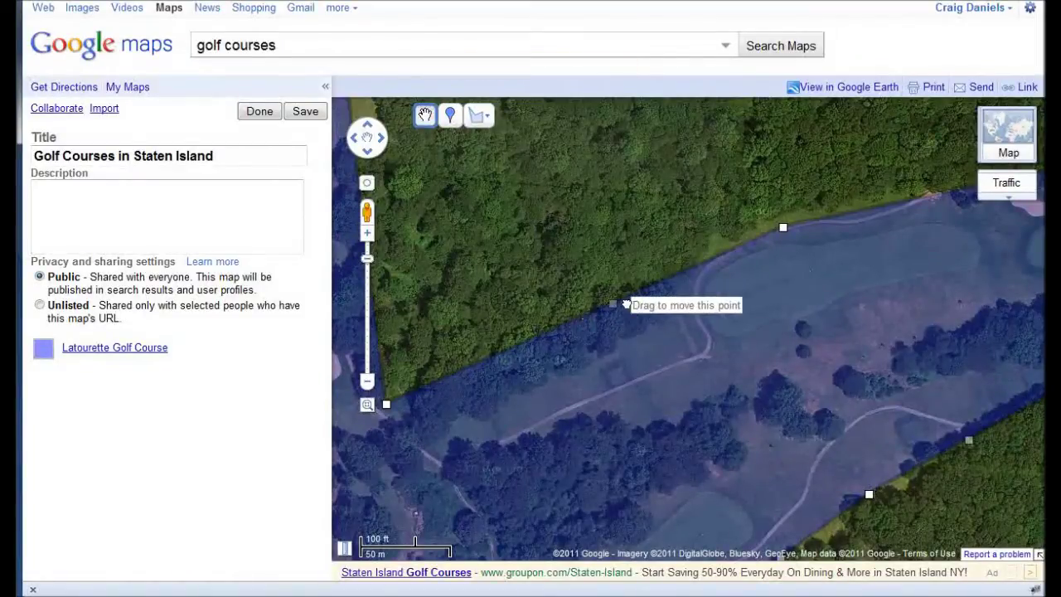
pyautogui.moveTo(675, 280); pyautogui.dragTo(677, 276)
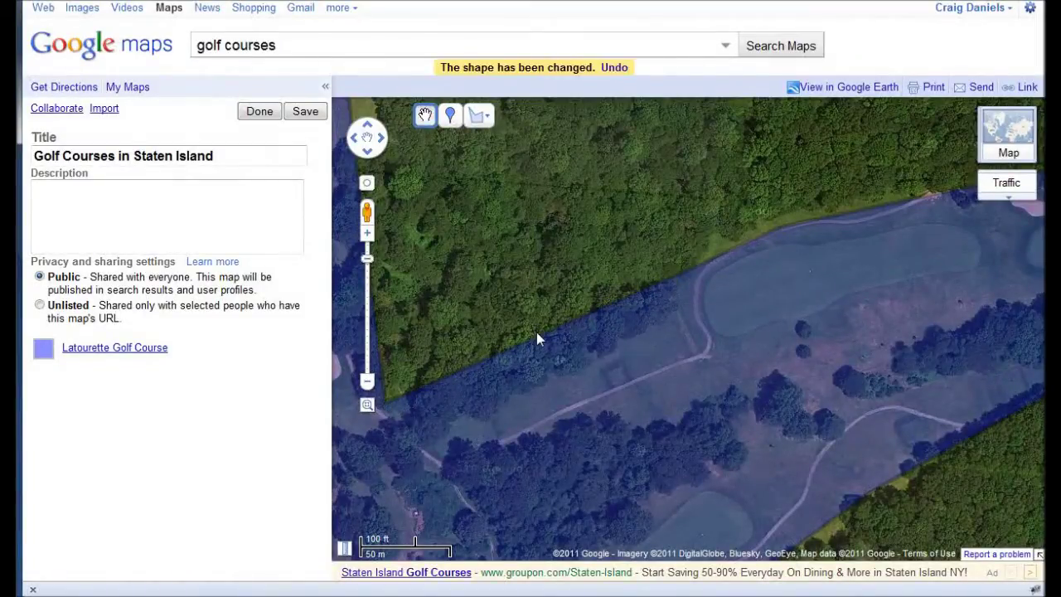
# Pull the northern edge's points between the path and the inner corner inward to exclude the wooded strip.
pyautogui.moveTo(532, 343); pyautogui.dragTo(673, 323)
pyautogui.moveTo(529, 362); pyautogui.dragTo(536, 382)
pyautogui.moveTo(461, 393); pyautogui.dragTo(431, 433)
pyautogui.click(568, 302)
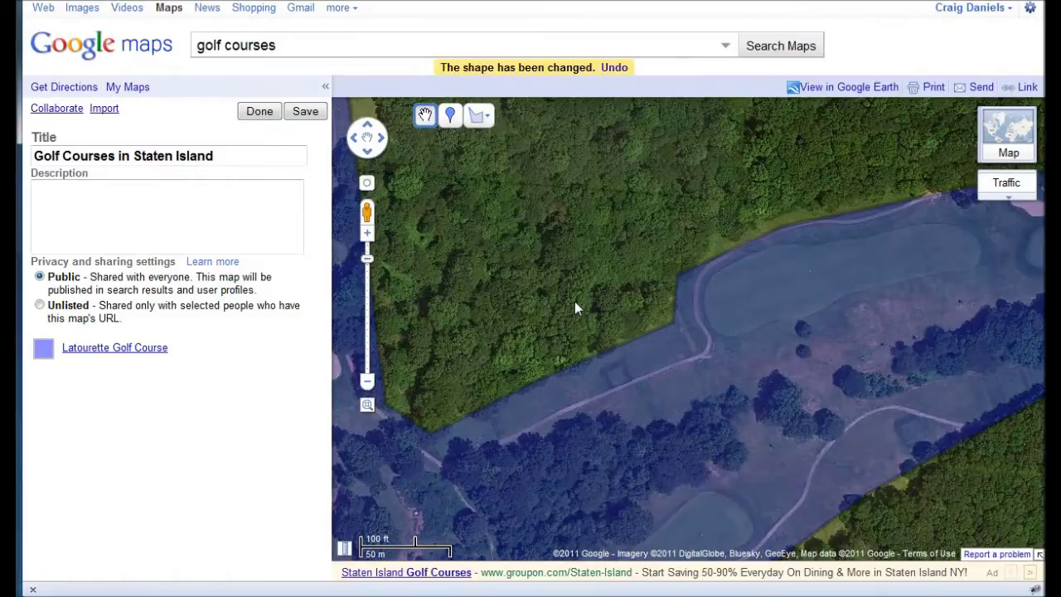
# Save the Golf Courses in Staten Island map and finish editing it.
pyautogui.scroll(-1, 559, 303)
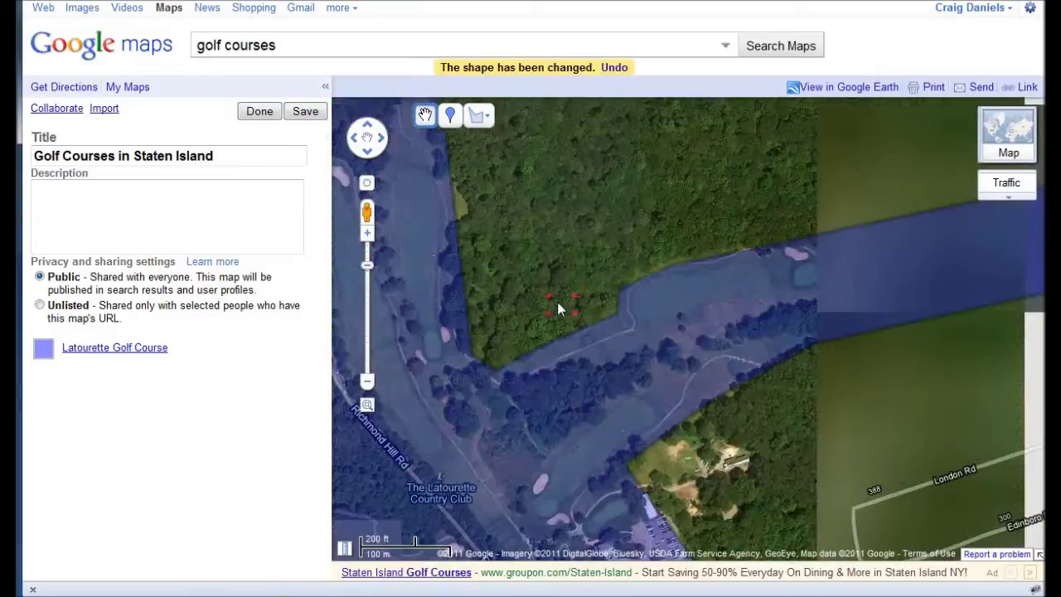
pyautogui.scroll(-1, 547, 292)
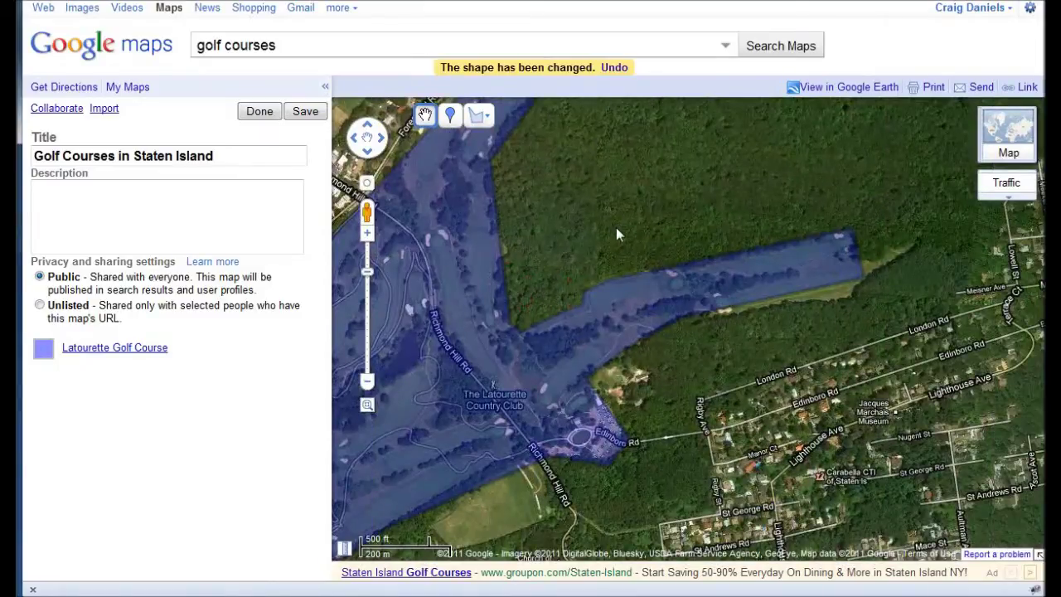
pyautogui.click(663, 303)
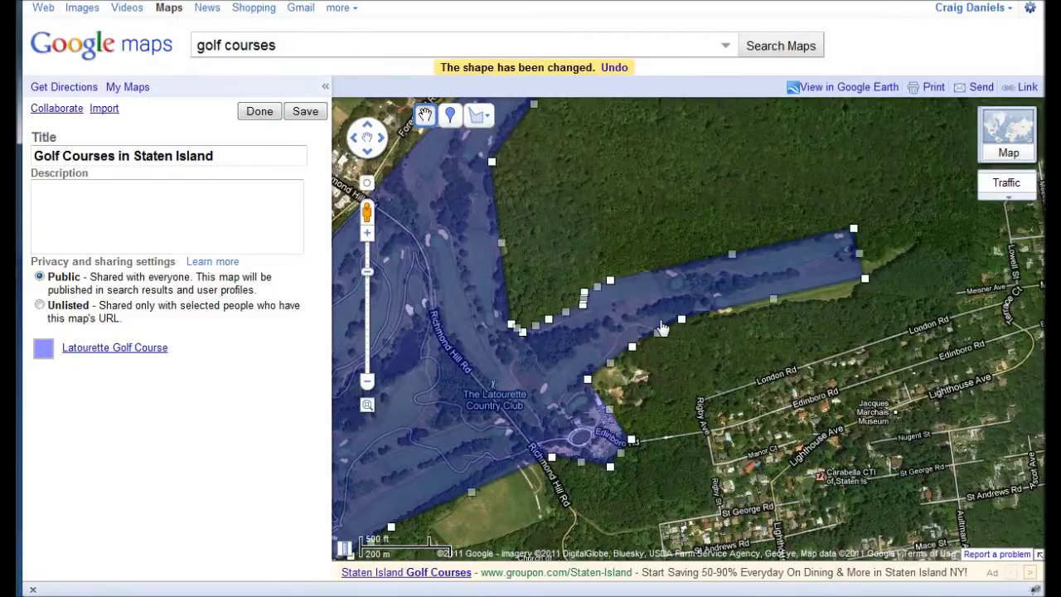
pyautogui.click(771, 305)
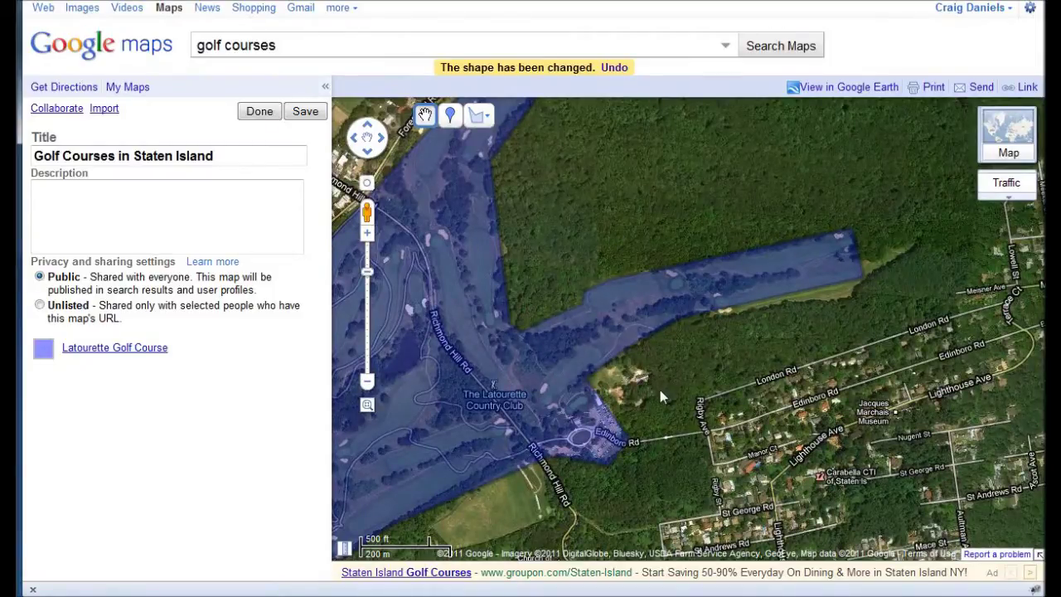
pyautogui.click(489, 292)
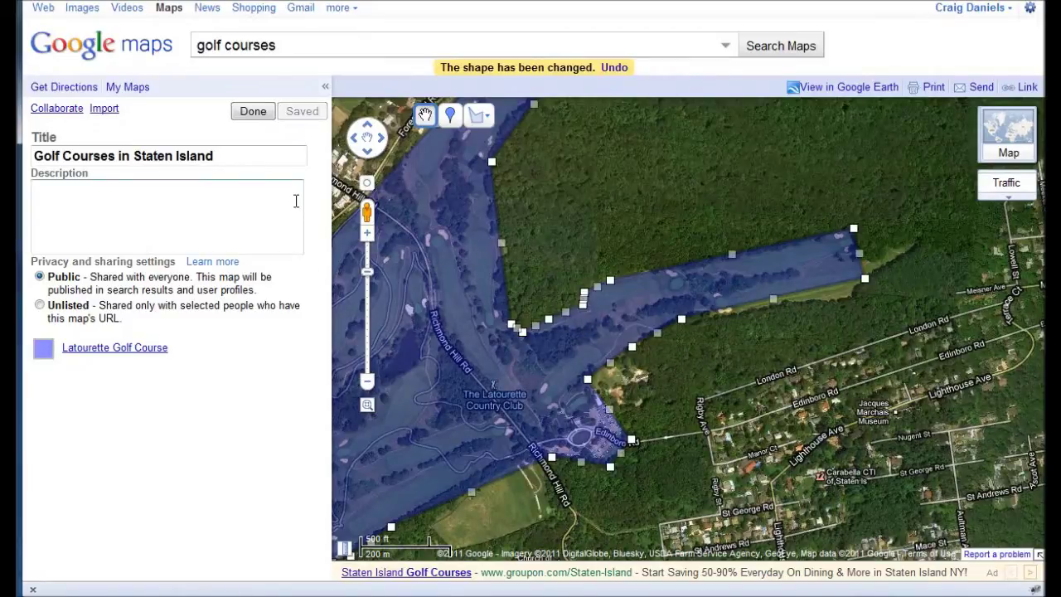
pyautogui.click(251, 113)
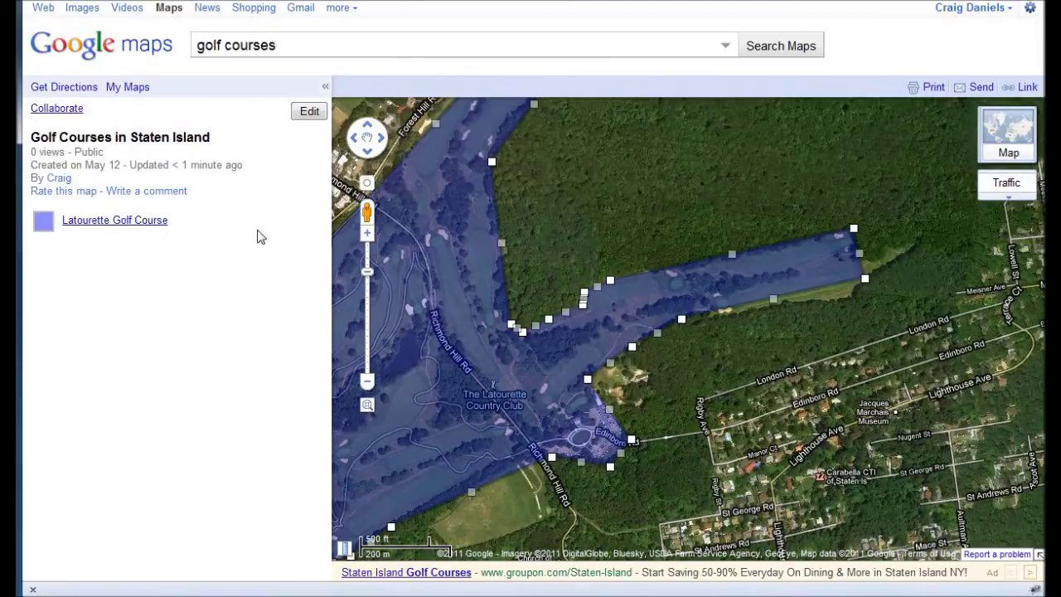
# Copy the finished map's shareable link and open it in the browser.
pyautogui.scroll(-1, 585, 220)
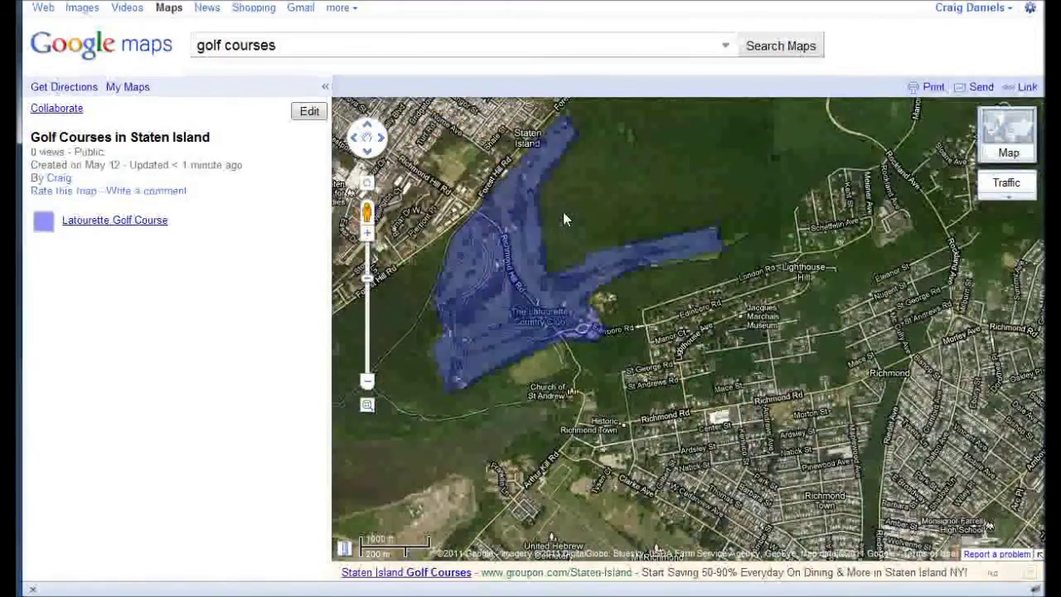
pyautogui.moveTo(566, 212); pyautogui.dragTo(672, 288)
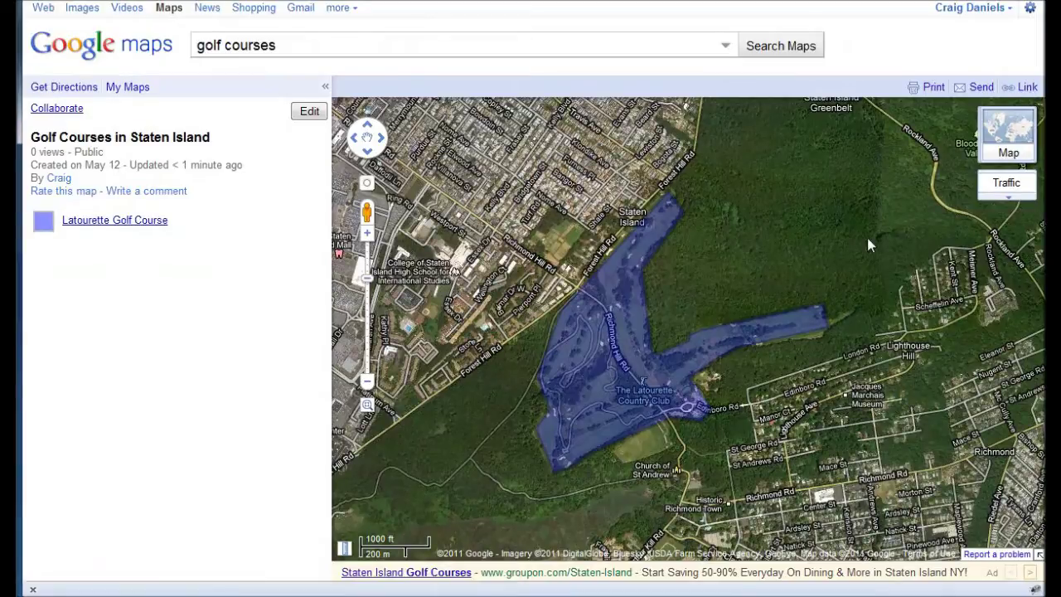
pyautogui.click(1027, 88)
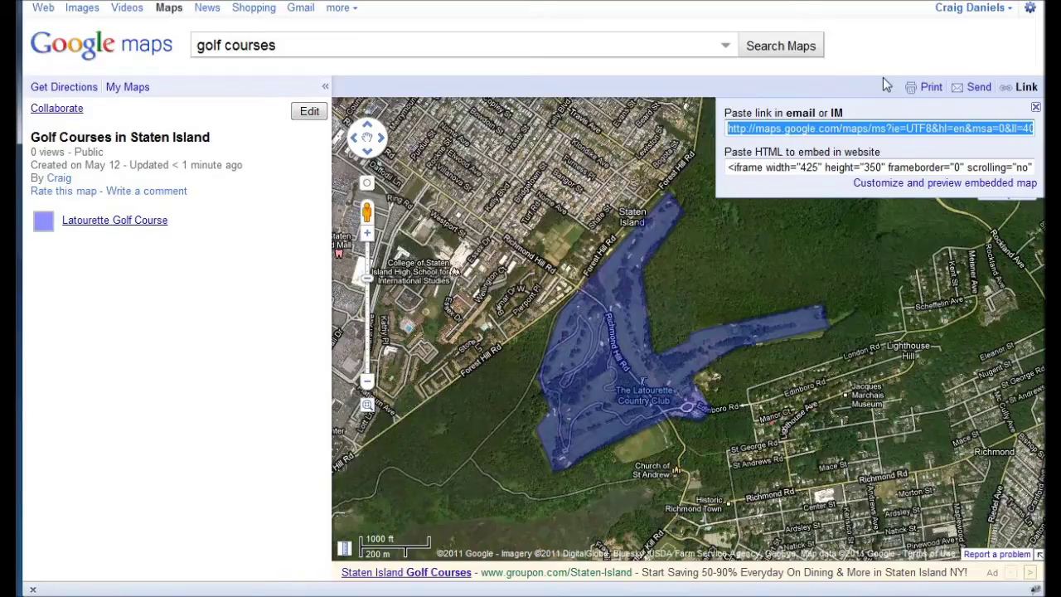
pyautogui.rightClick(861, 128)
pyautogui.click(900, 180)
pyautogui.press('Return')
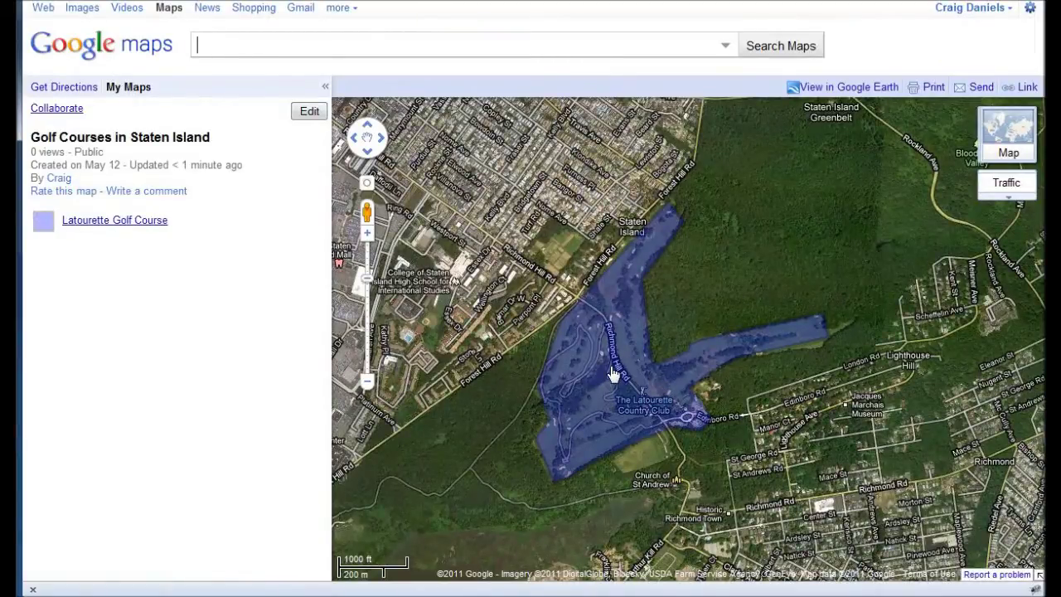
# Show the golf course map's sharing options with the whole La Tourette outline in view and copy the HTML embed code.
pyautogui.scroll(1, 604, 369)
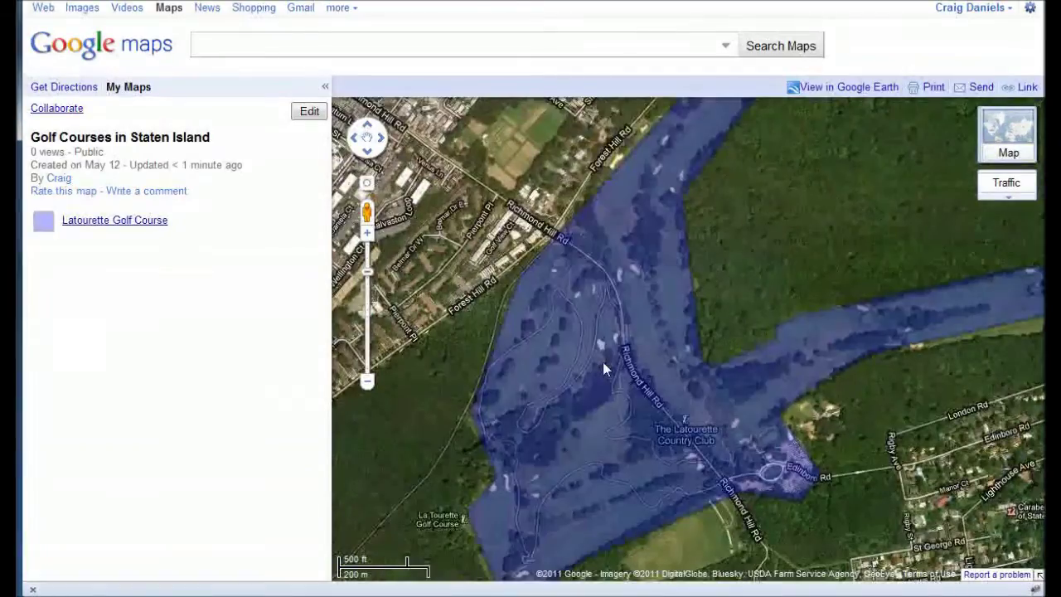
pyautogui.scroll(2, 603, 365)
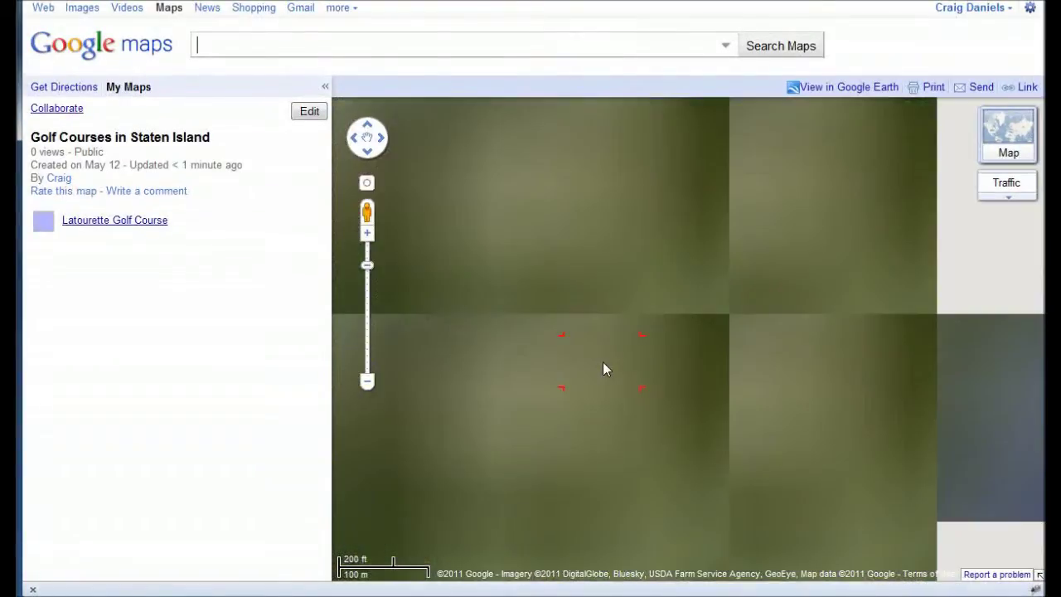
pyautogui.scroll(-1, 604, 369)
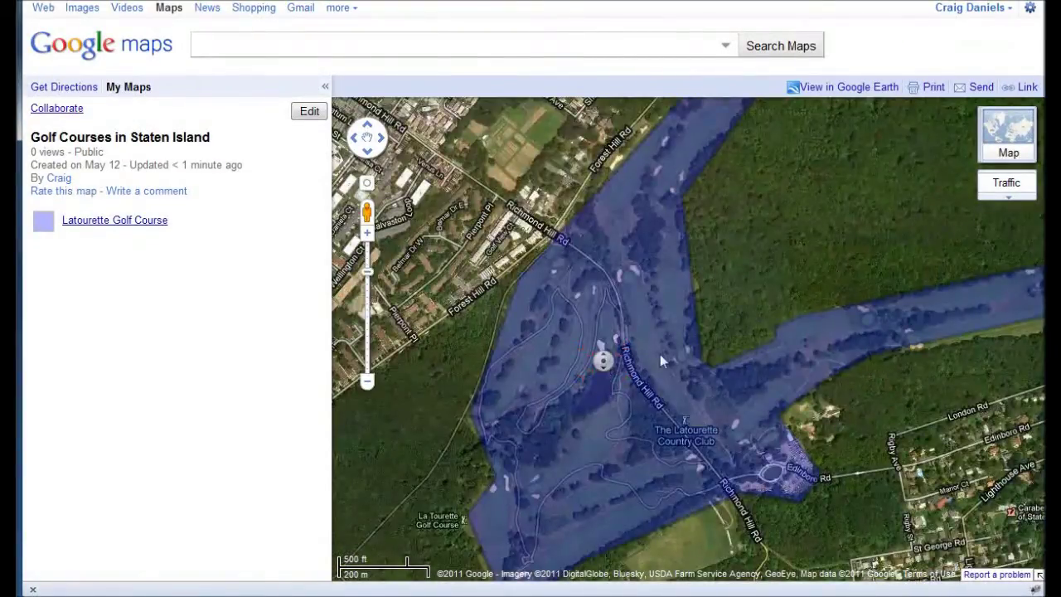
pyautogui.moveTo(737, 299)
pyautogui.mouseDown()
pyautogui.moveTo(782, 287)
pyautogui.moveTo(753, 293)
pyautogui.mouseUp()
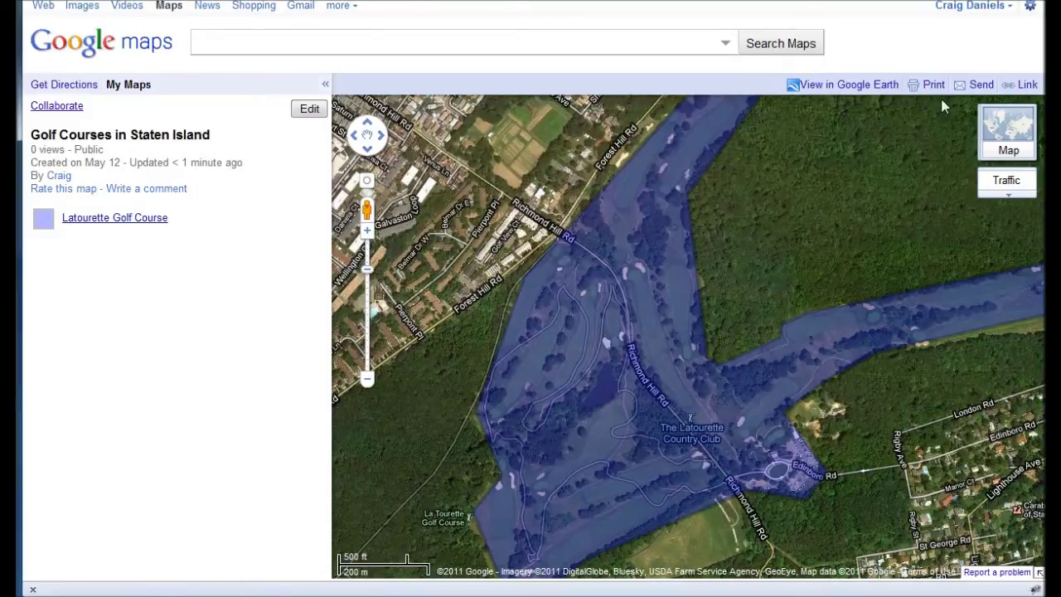
pyautogui.scroll(-1, 824, 191)
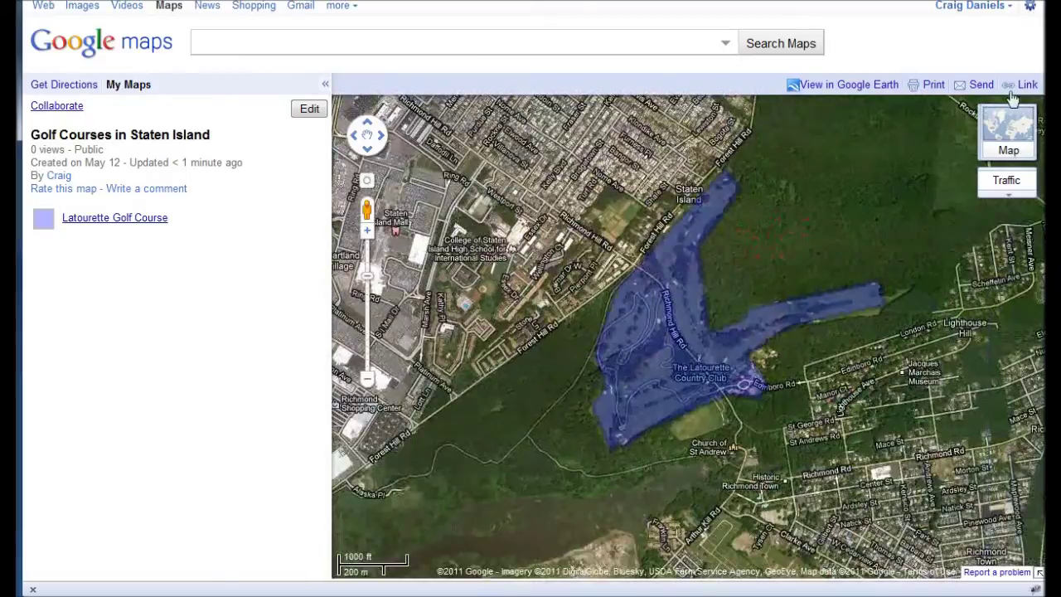
pyautogui.click(1025, 85)
pyautogui.click(751, 165)
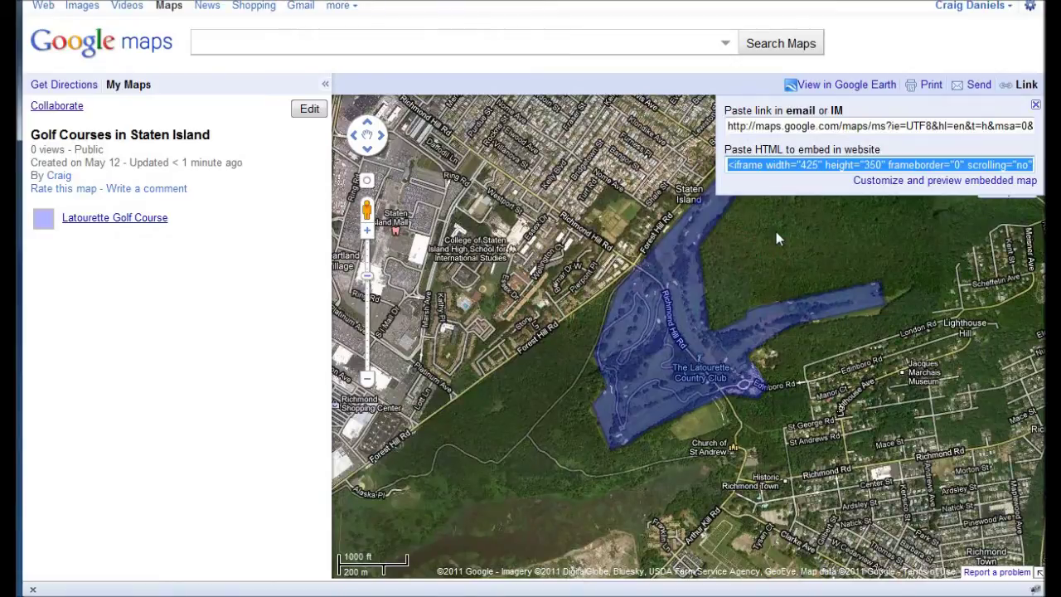
pyautogui.rightClick(770, 165)
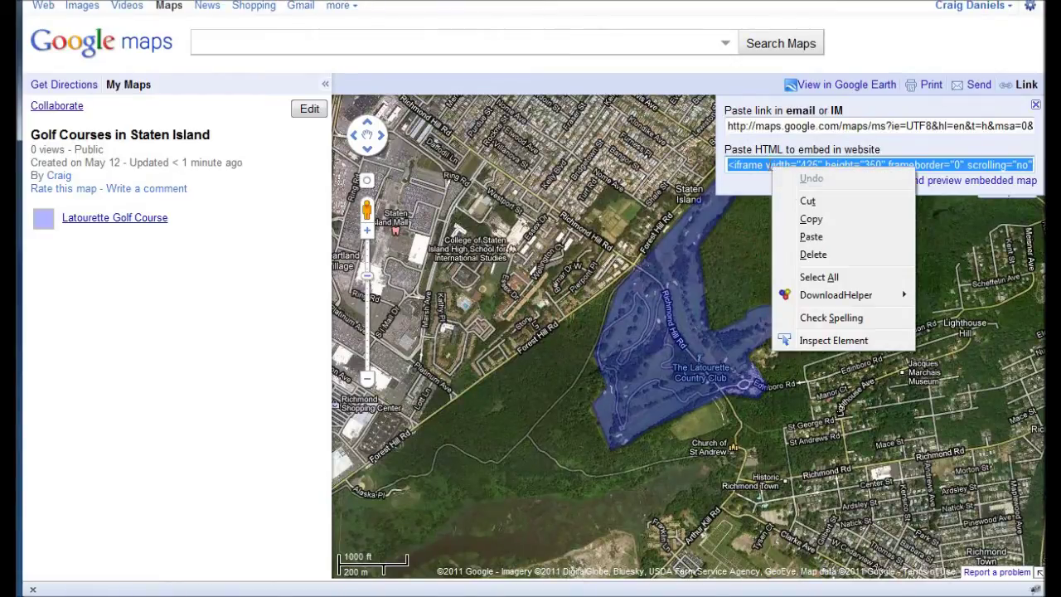
pyautogui.click(797, 219)
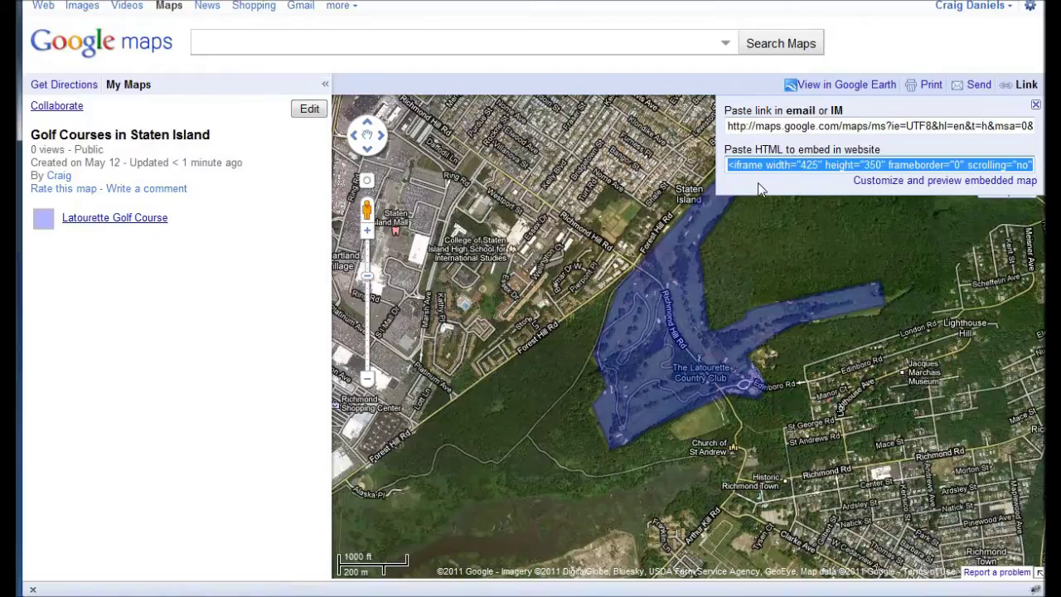
# Open the customization and preview page for the embedded map and enlarge its window.
pyautogui.click(807, 163)
pyautogui.moveTo(801, 165); pyautogui.dragTo(819, 165)
pyautogui.click(820, 165)
pyautogui.click(906, 181)
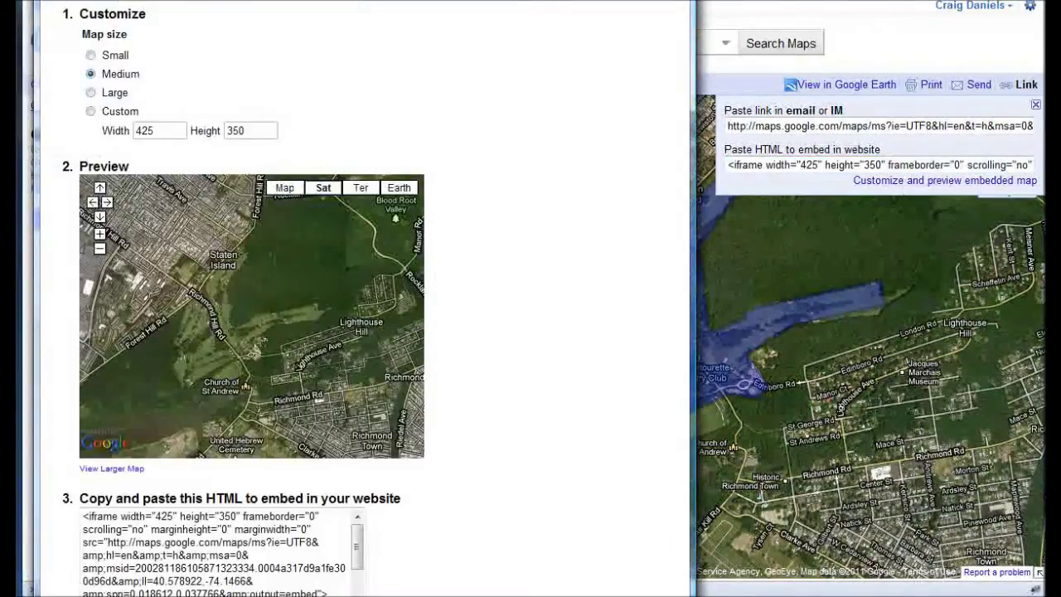
pyautogui.moveTo(696, 593); pyautogui.dragTo(939, 541)
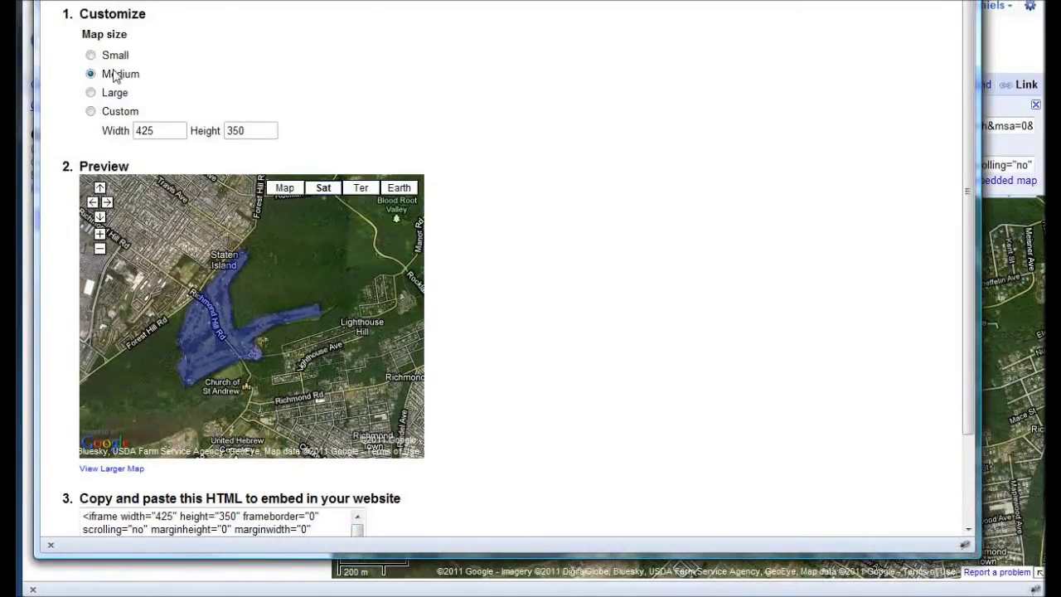
# Give the embedded map a custom width of 680, then zoom the preview in one level and recentre it on the golf course.
pyautogui.click(91, 111)
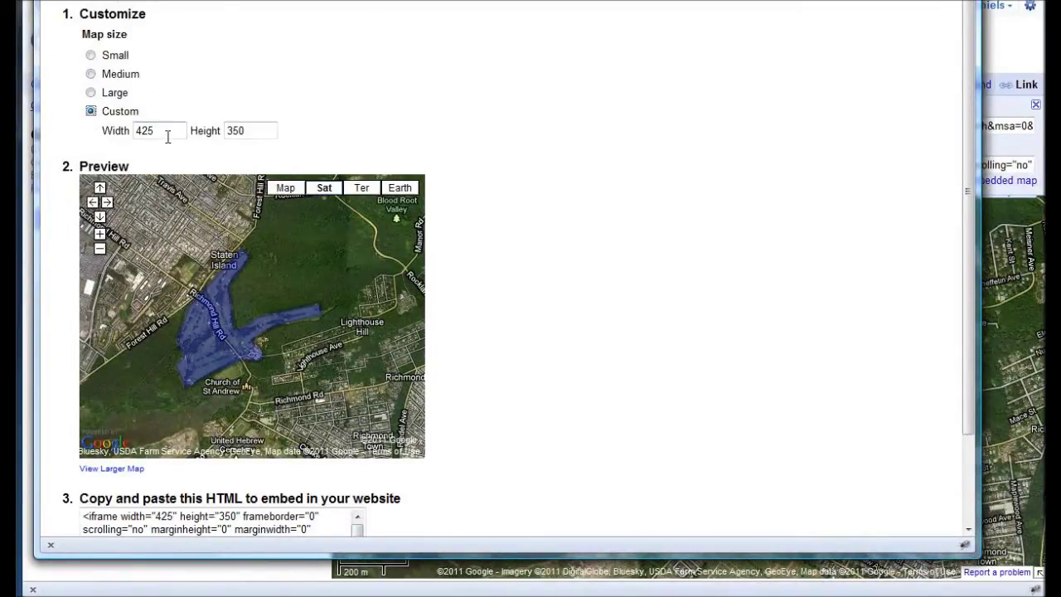
pyautogui.moveTo(164, 131); pyautogui.dragTo(126, 124)
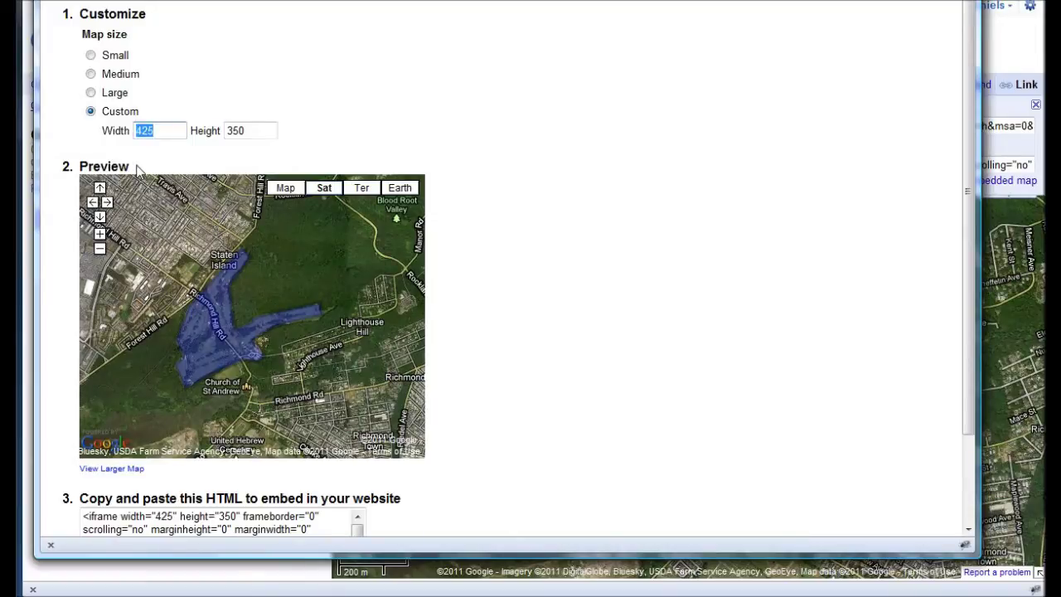
pyautogui.write('680')
pyautogui.press('Tab')
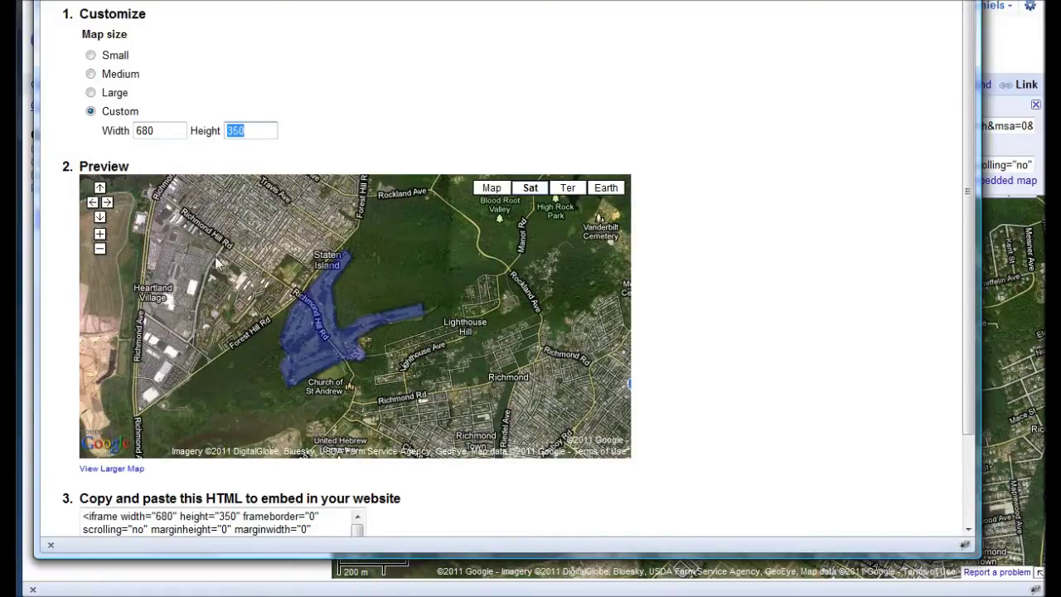
pyautogui.click(100, 235)
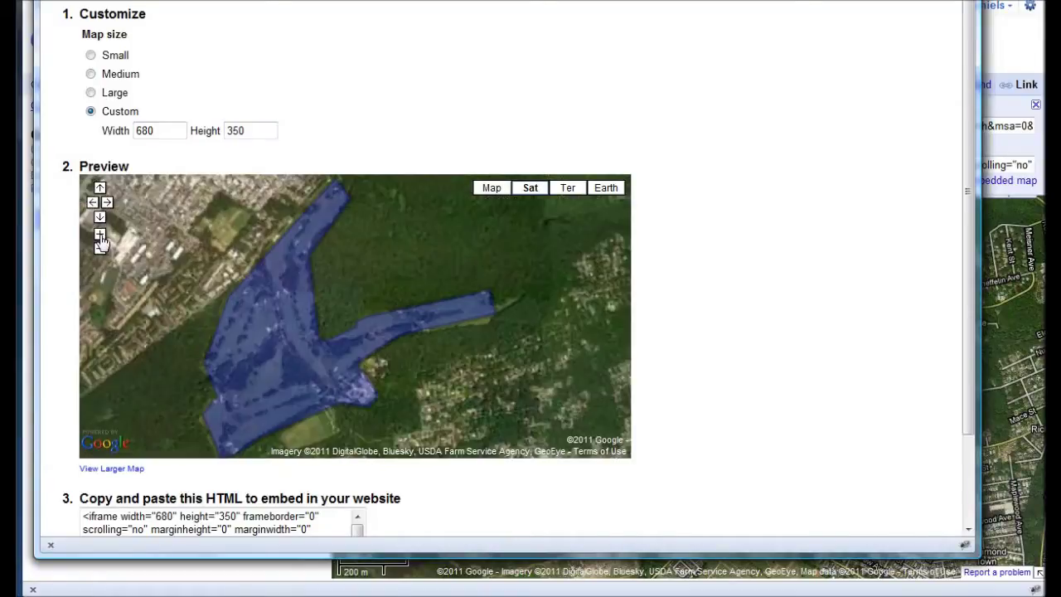
pyautogui.moveTo(333, 288); pyautogui.dragTo(382, 278)
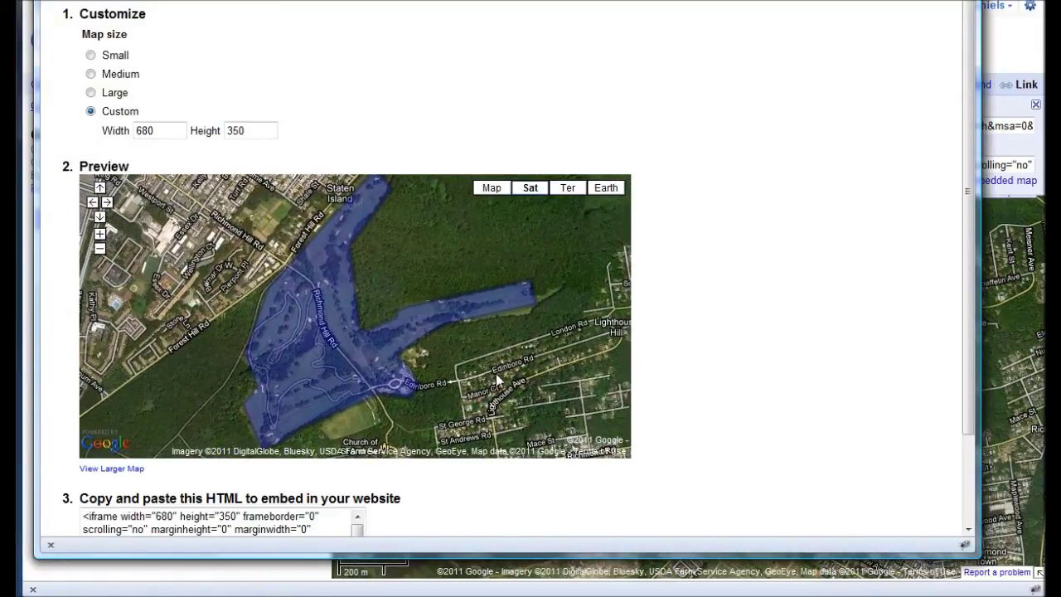
# Copy the complete customized HTML embed code and close the customization window.
pyautogui.scroll(-2, 701, 362)
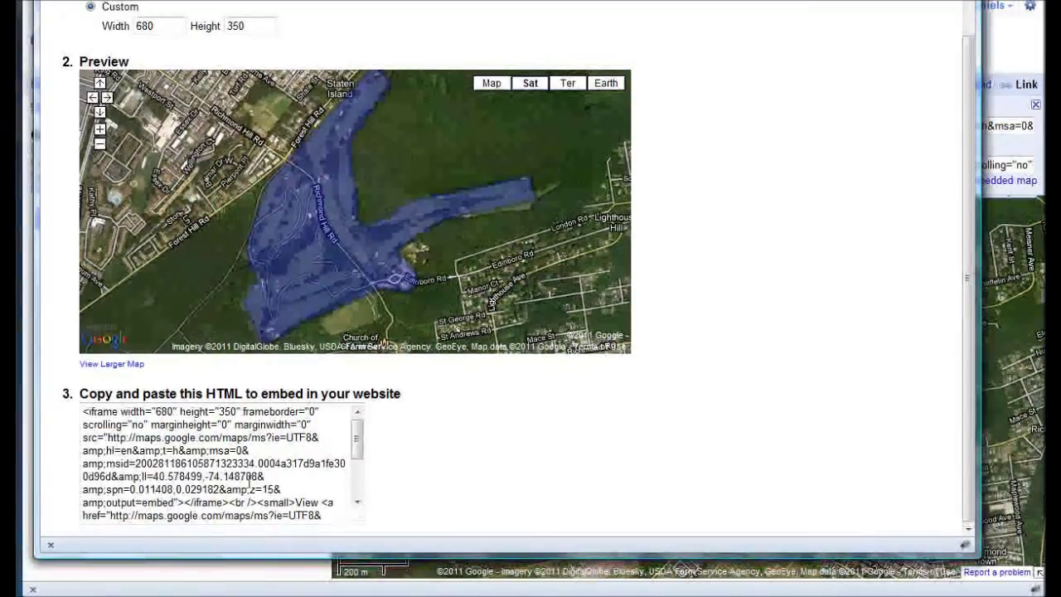
pyautogui.rightClick(247, 464)
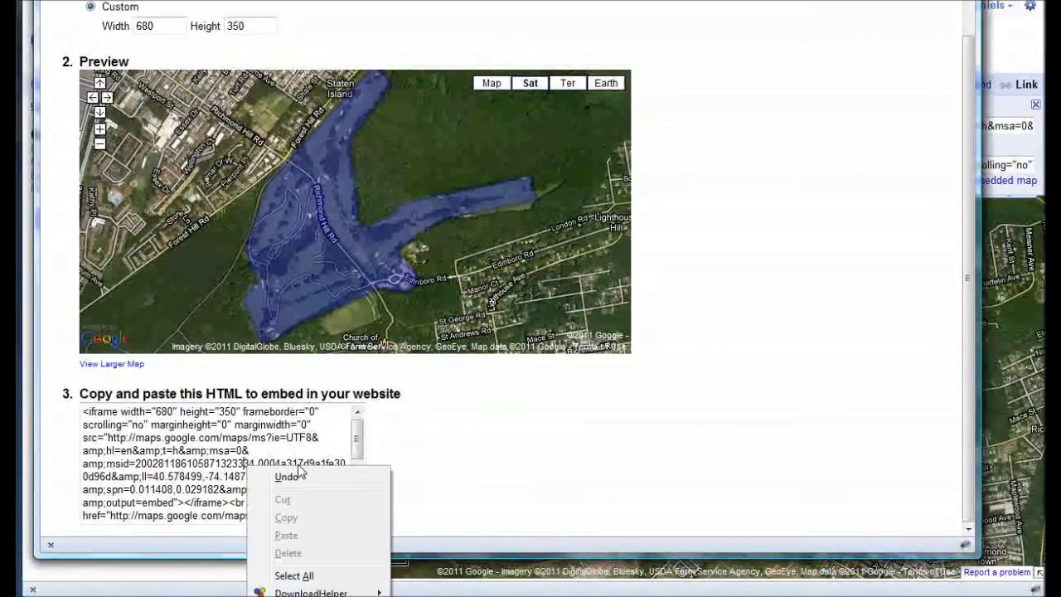
pyautogui.click(312, 584)
pyautogui.rightClick(192, 445)
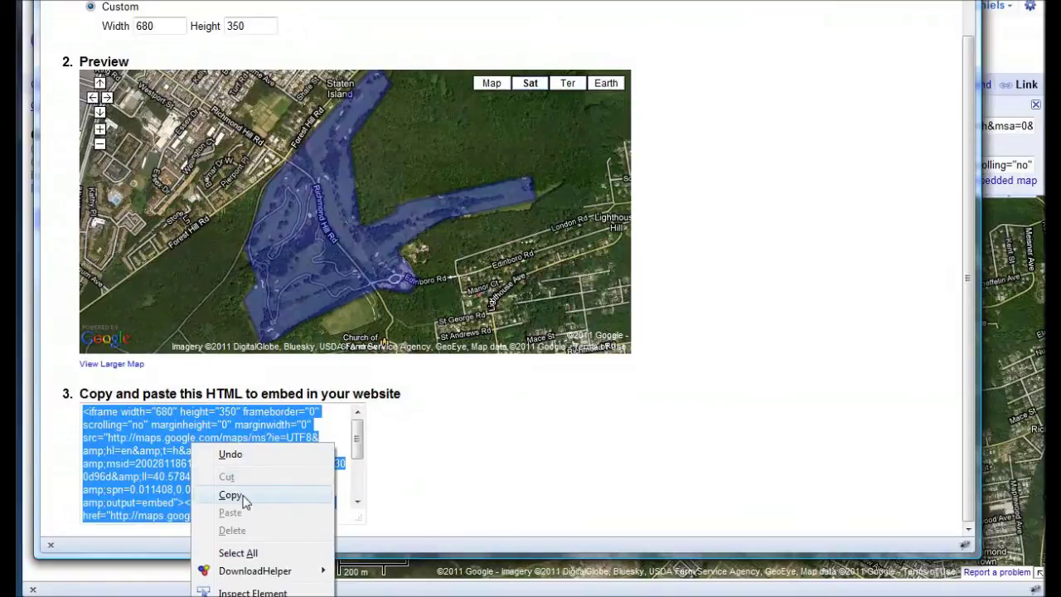
pyautogui.click(230, 495)
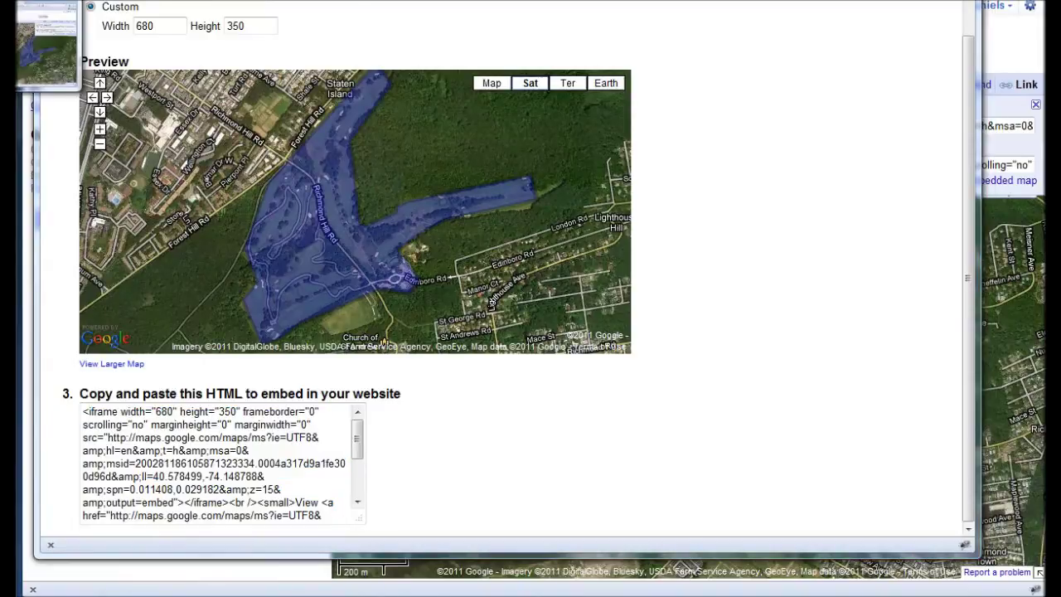
pyautogui.hotkey('alt', 'F4')
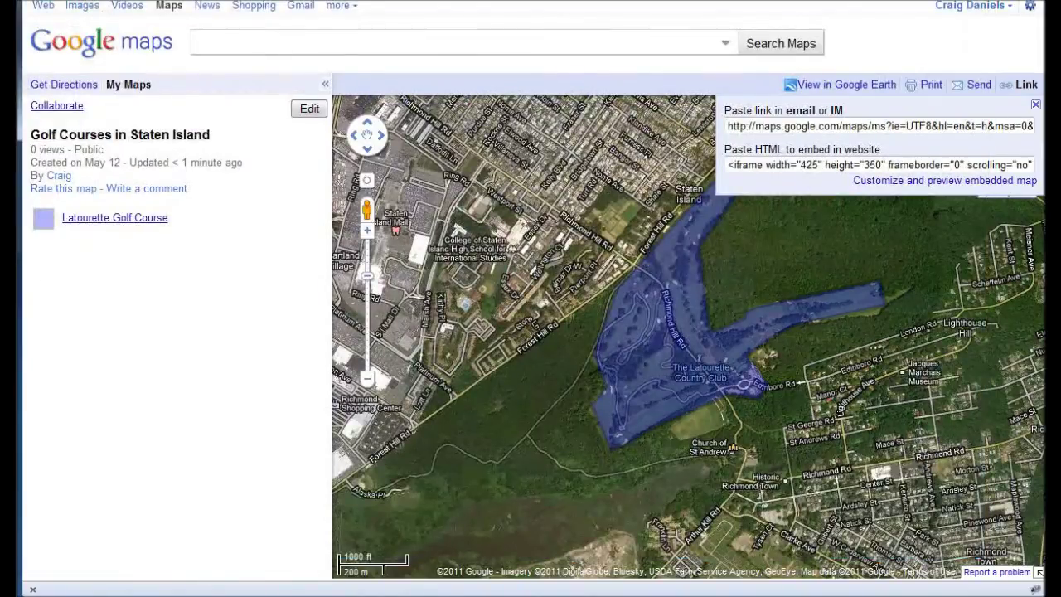
# Switch to the ActiveRain blog and open the draft post "Staten Island Golf Courses - Latourette" for editing.
pyautogui.hotkey('alt', 'Tab')
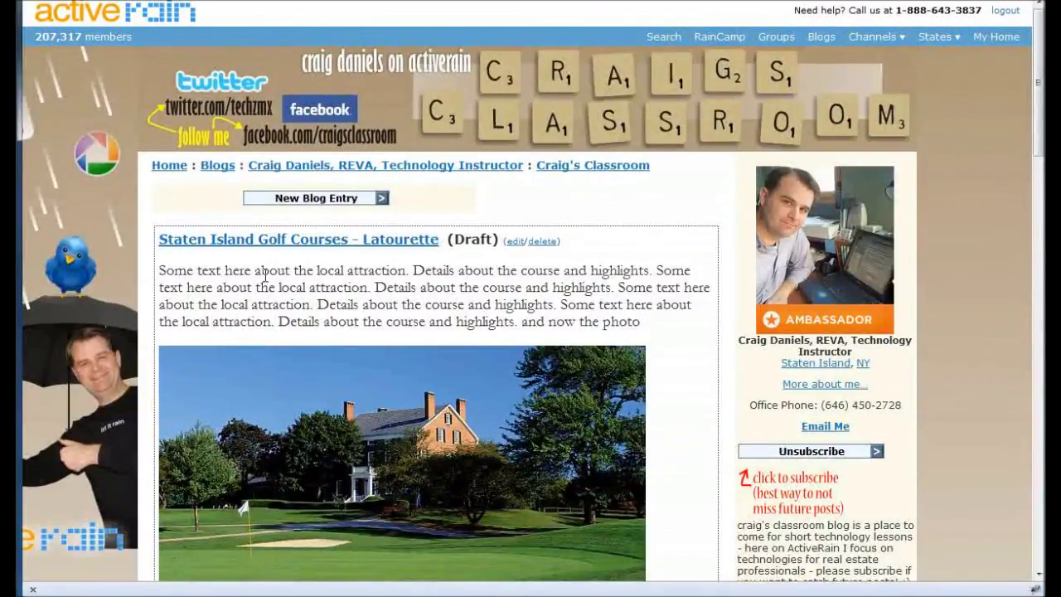
pyautogui.scroll(-4, 266, 272)
pyautogui.scroll(1, 267, 273)
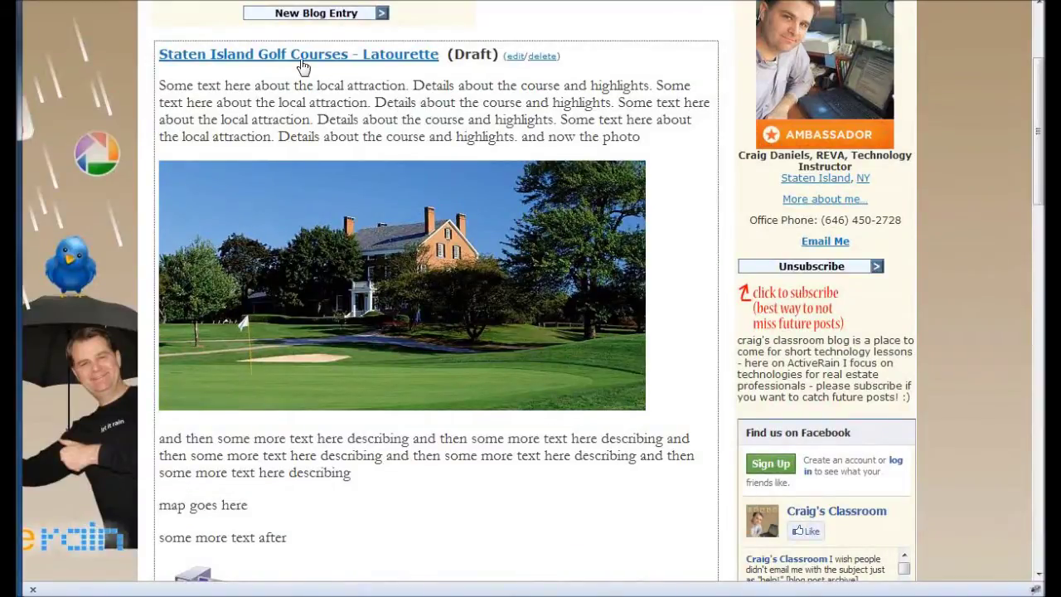
pyautogui.click(516, 57)
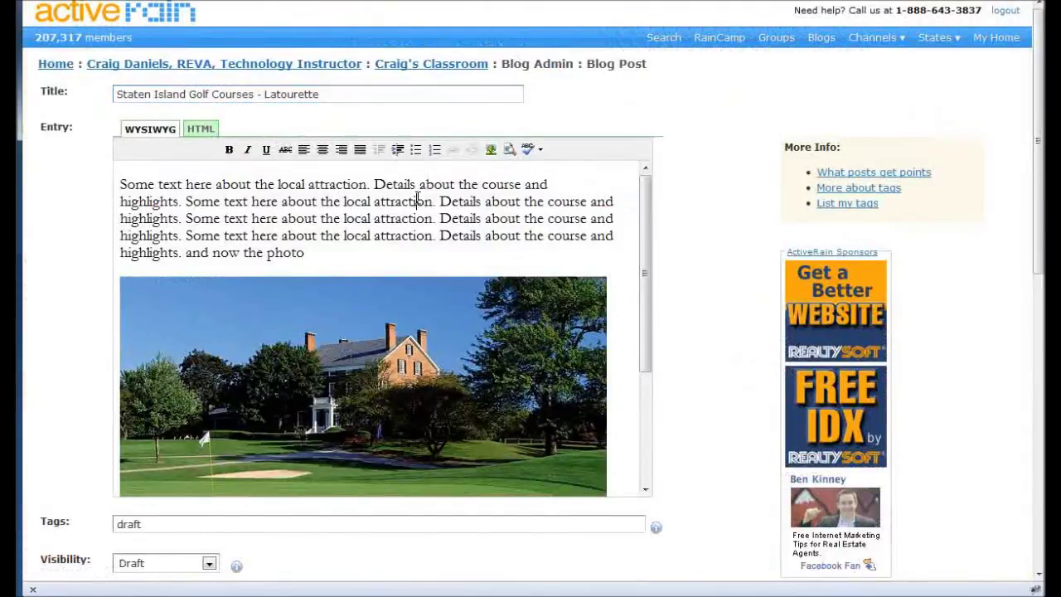
# Add the placeholder line "map embed here" below the descriptive paragraph under the golf course photo.
pyautogui.scroll(-3, 417, 199)
pyautogui.click(437, 406)
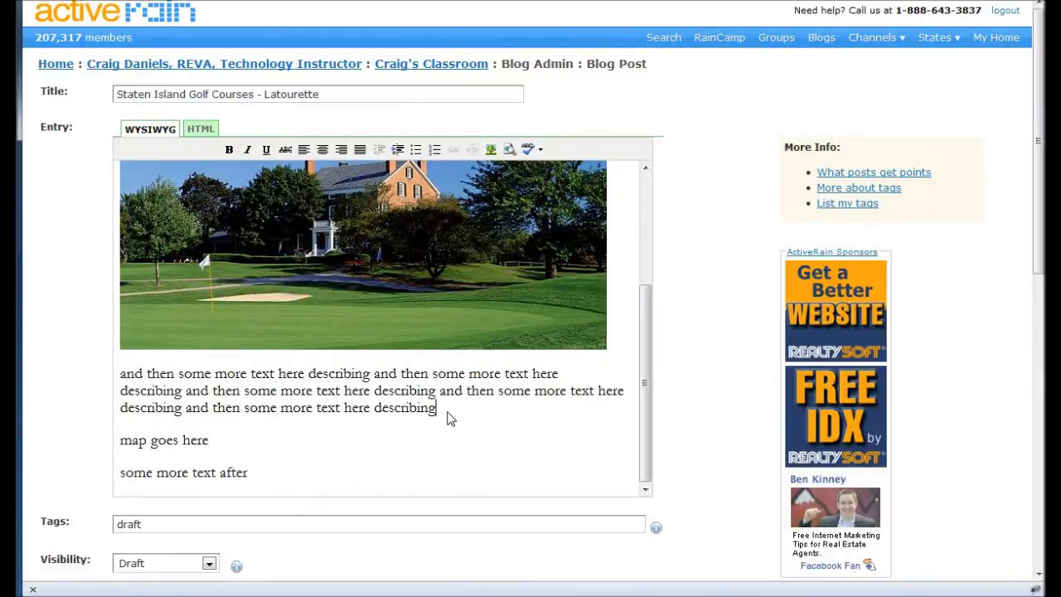
pyautogui.click(339, 405)
pyautogui.scroll(-3, 381, 418)
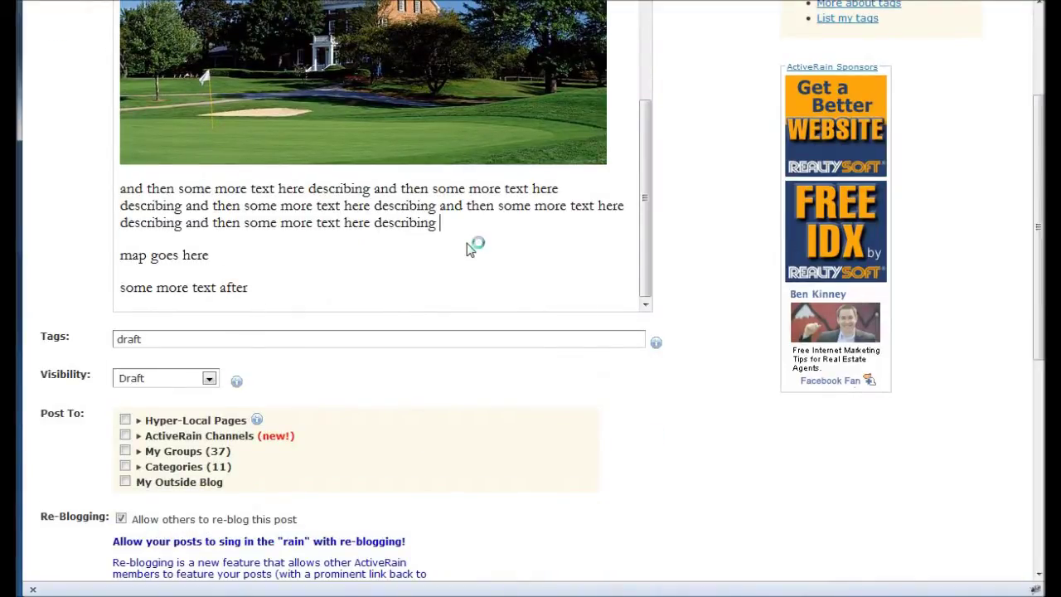
pyautogui.press('Return')
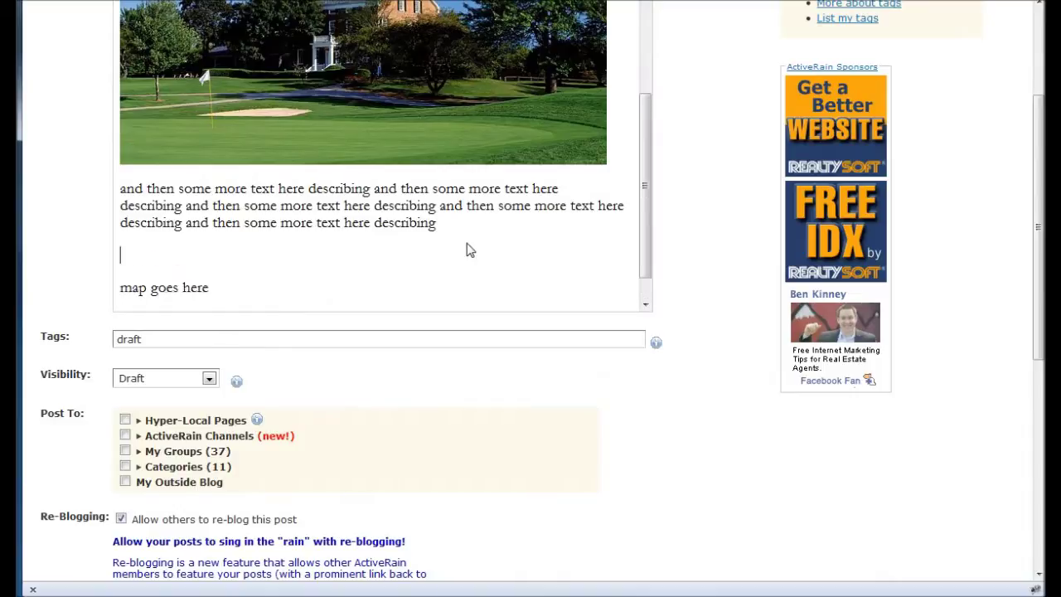
pyautogui.write('map embed here')
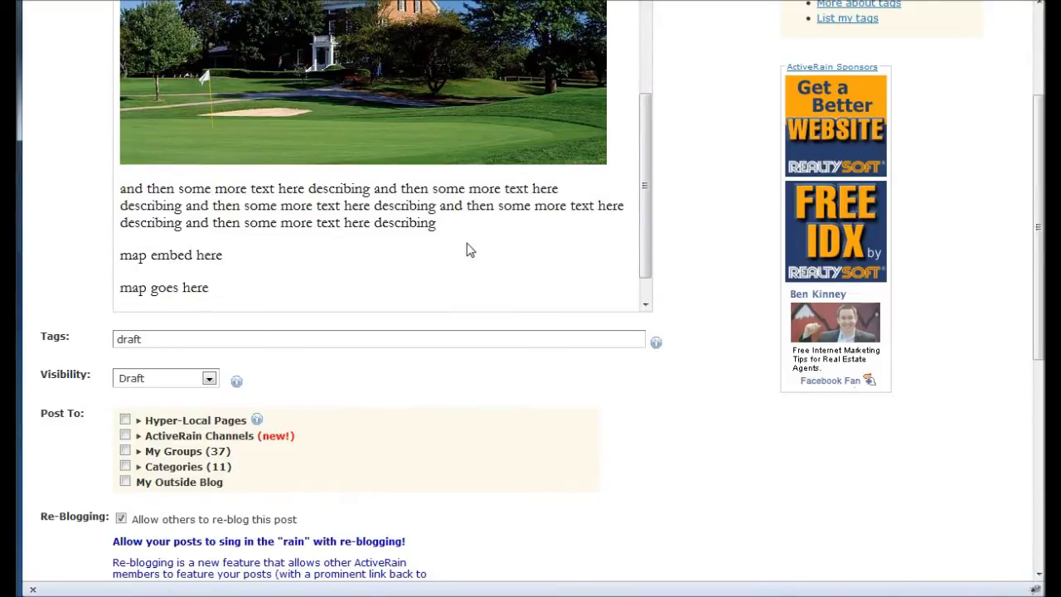
# Delete the old "map goes here" line from the post.
pyautogui.press('Down')
pyautogui.hotkey('shift', 'Home')
pyautogui.press('BackSpace')
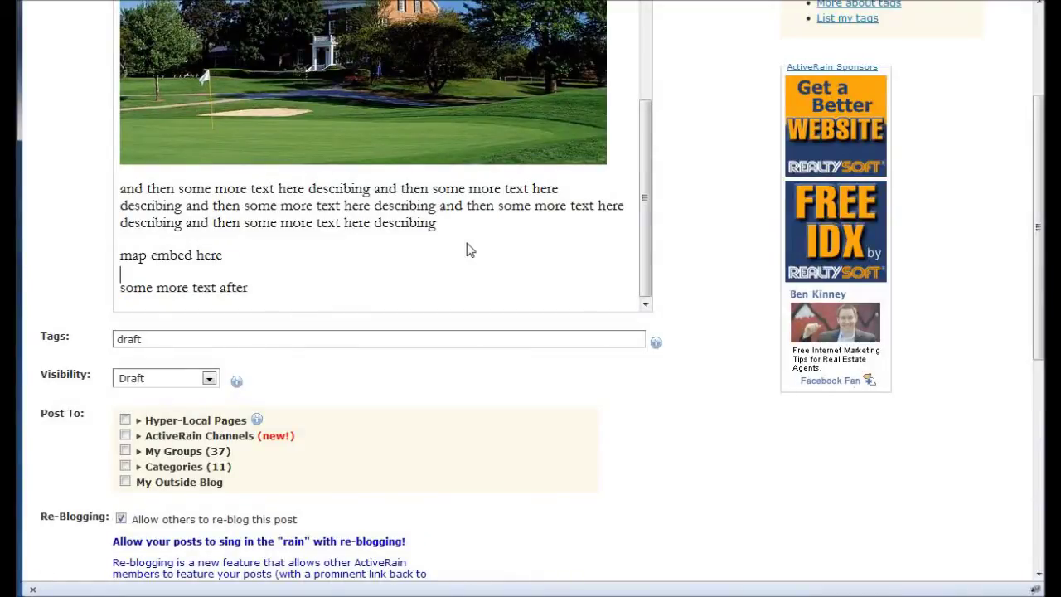
# Extend the closing line "some more text after" with the filler text "asdflkj asodf asdlfkj aosdfji asdffoj".
pyautogui.click(310, 294)
pyautogui.write('asdflkj a')
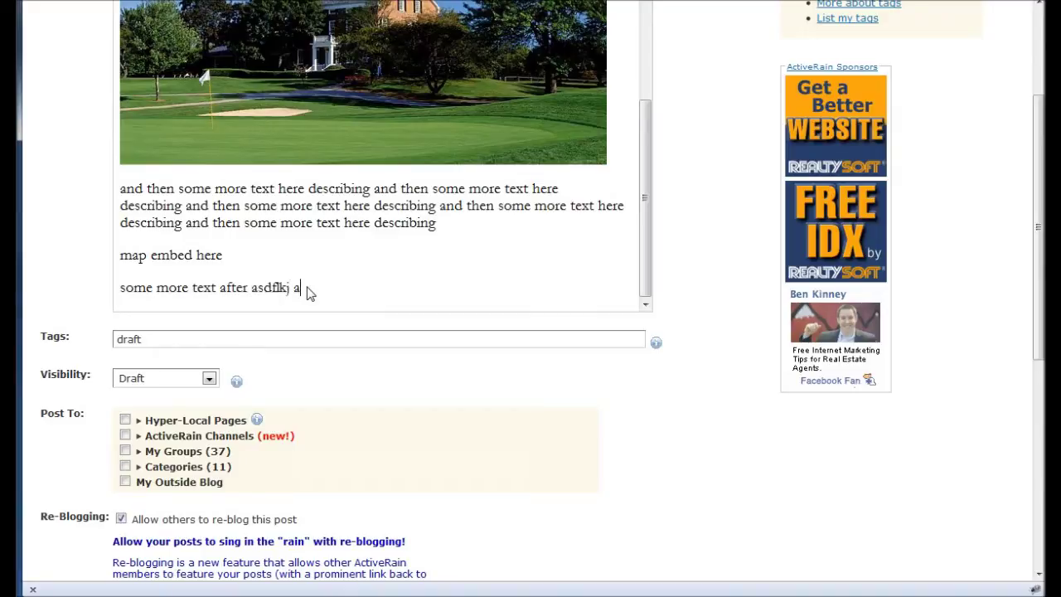
pyautogui.write('sdf asdlfkj aosdfji asdffoj')
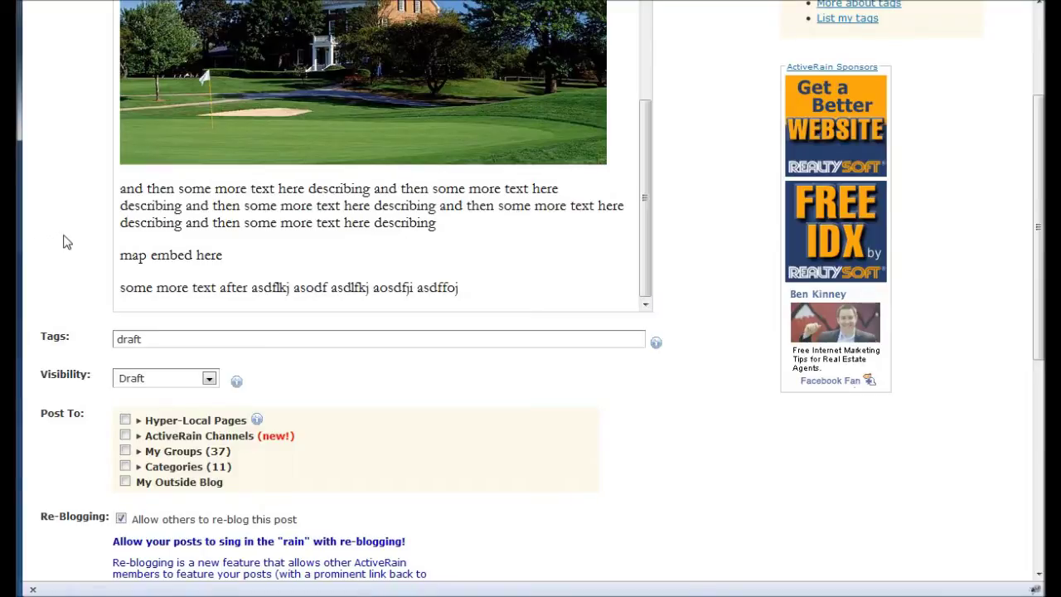
# Check the post's entry and tags, and select Draft as its visibility.
pyautogui.scroll(1, 70, 238)
pyautogui.scroll(1, 70, 238)
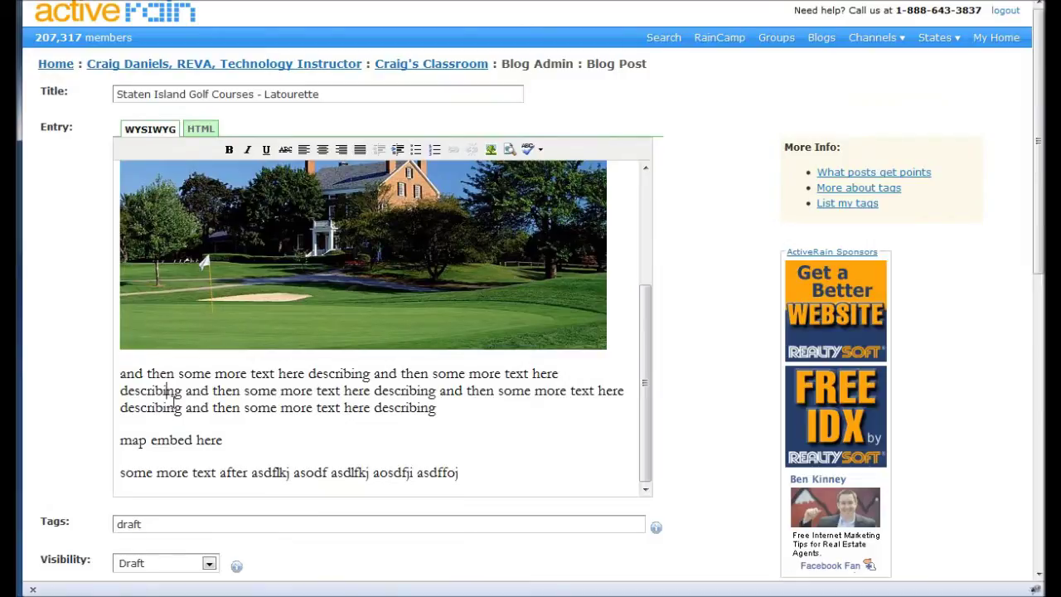
pyautogui.scroll(-2, 174, 406)
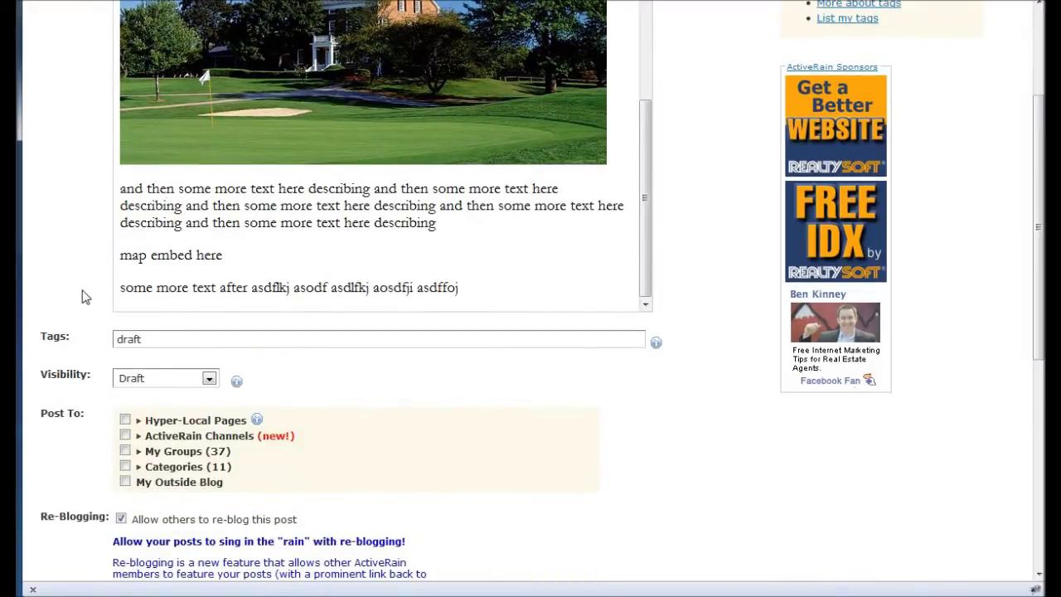
pyautogui.click(140, 341)
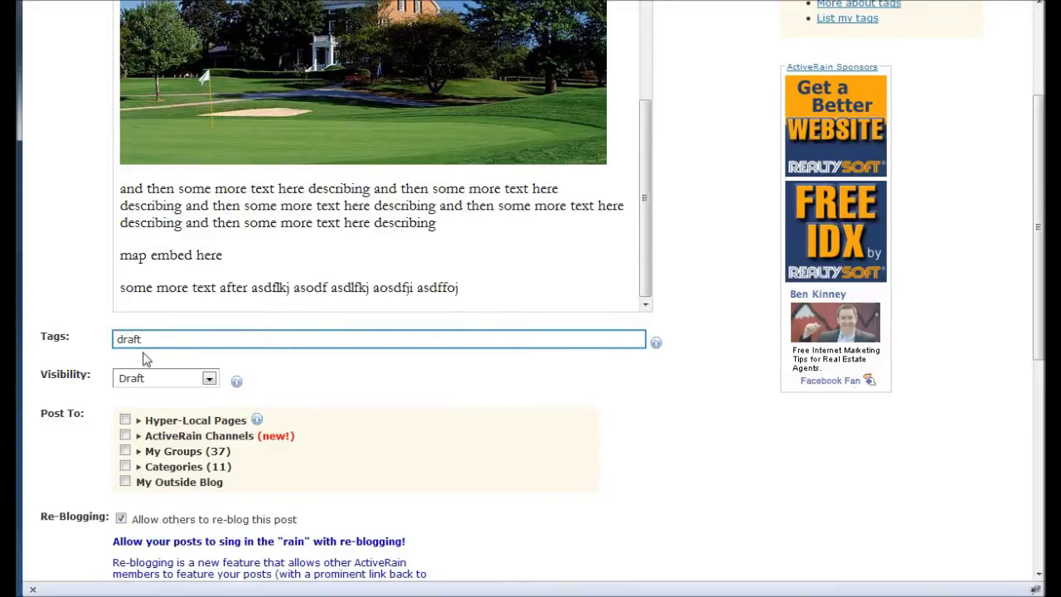
pyautogui.click(168, 382)
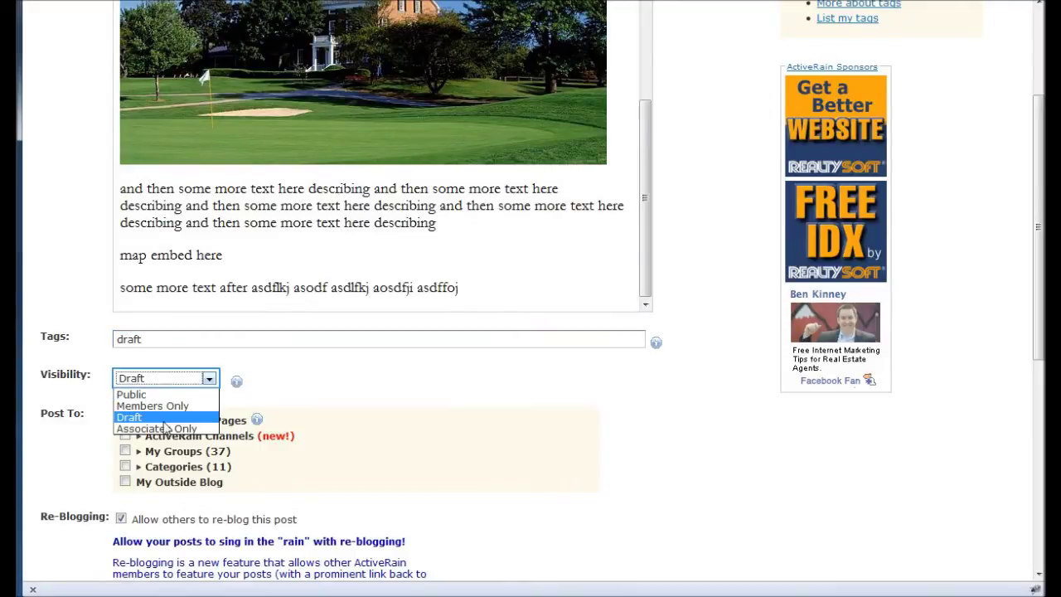
pyautogui.click(164, 421)
pyautogui.click(60, 275)
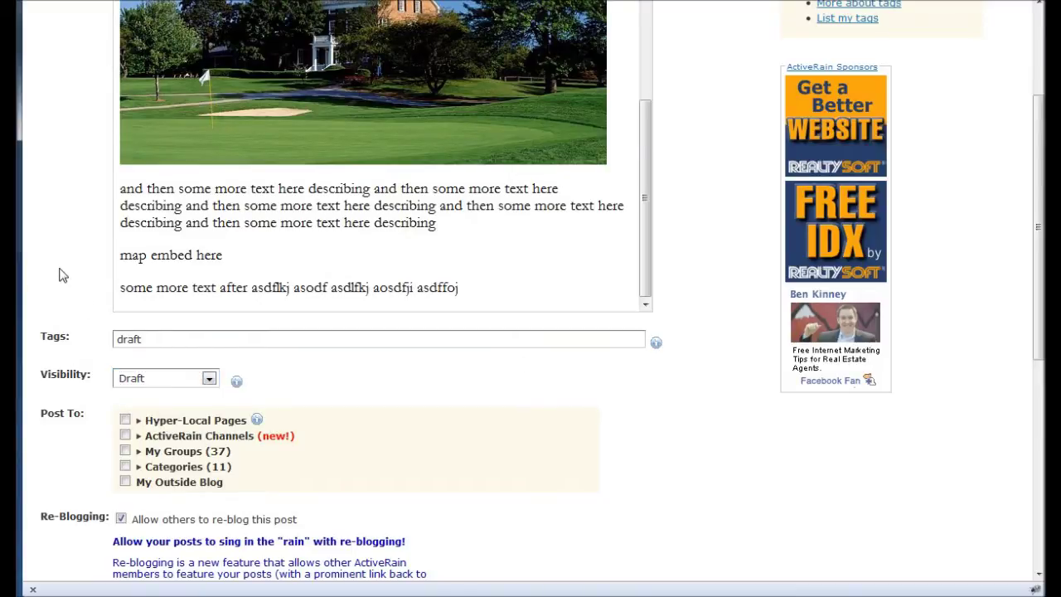
# Post the blog entry as a draft, confirm the copyright statement, and review the "map embed here" placement in the published view.
pyautogui.scroll(-4, 59, 275)
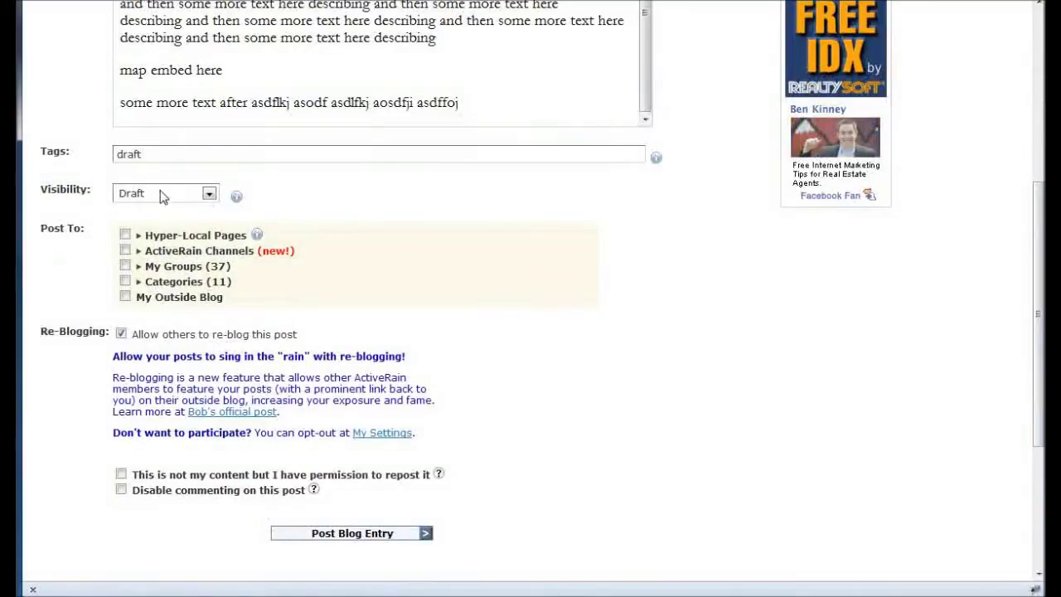
pyautogui.click(324, 535)
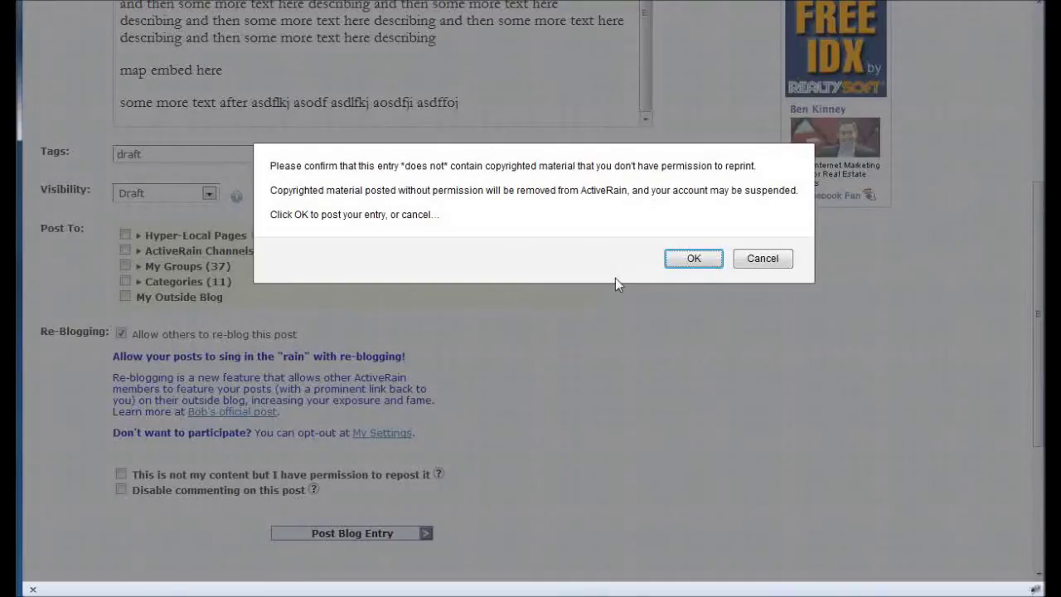
pyautogui.click(673, 260)
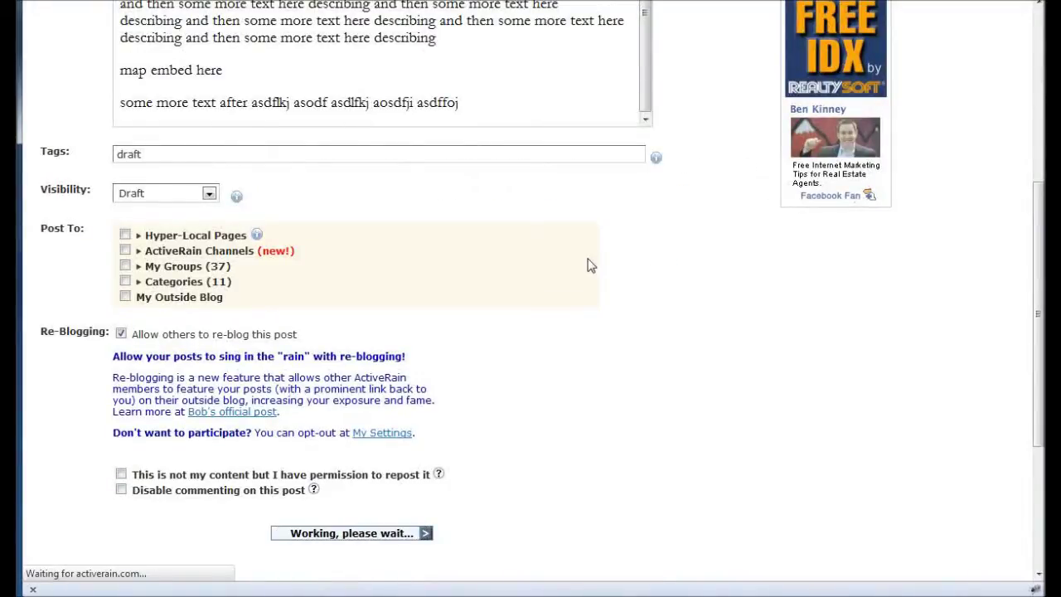
pyautogui.scroll(-3, 328, 302)
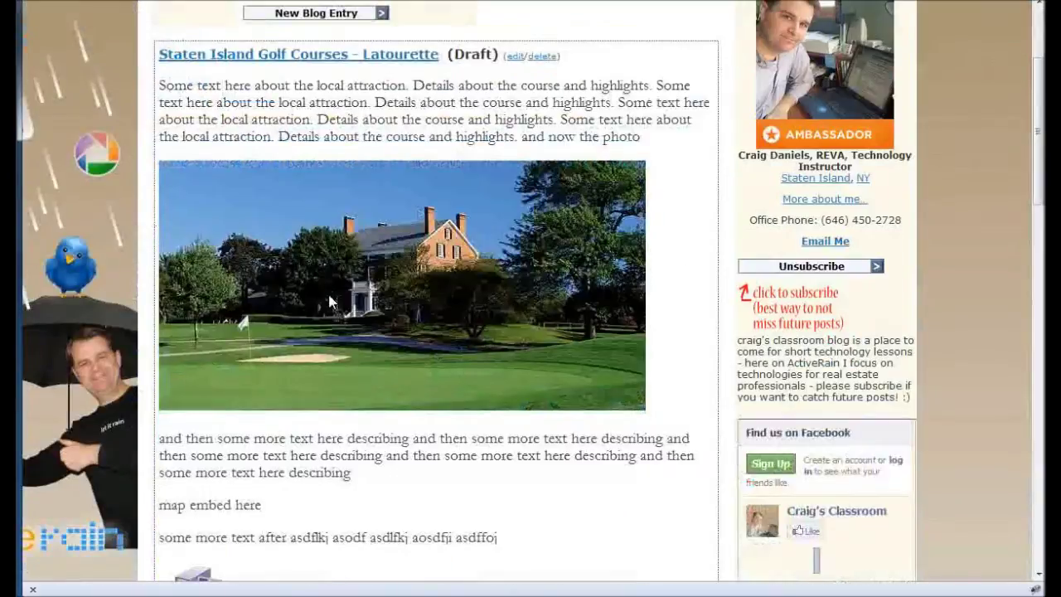
pyautogui.scroll(-2, 329, 302)
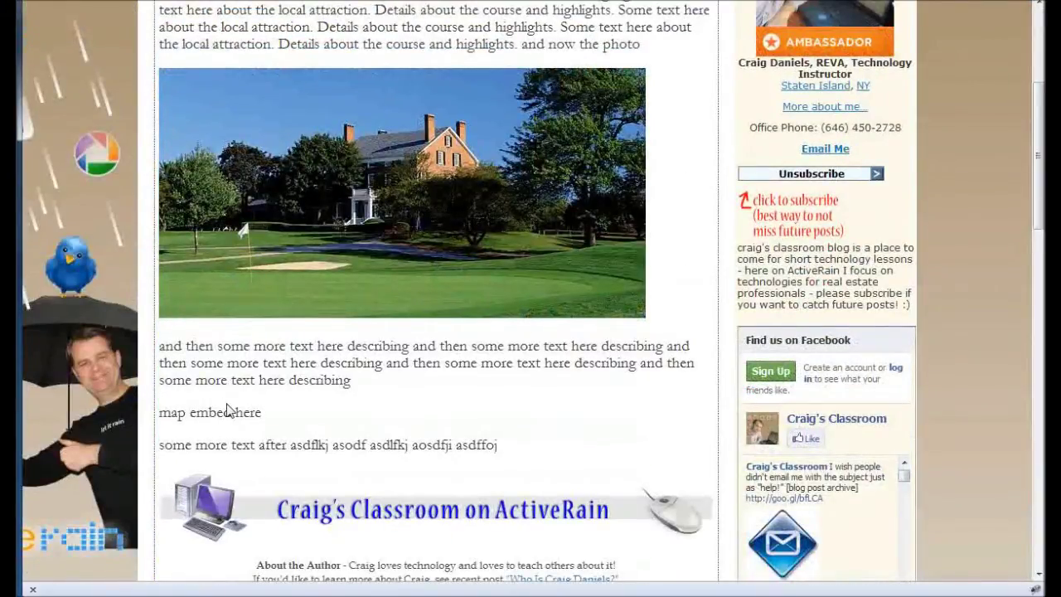
# Reopen the "Staten Island Golf Courses - Latourette" draft for editing and switch its entry to the HTML source, accepting the unsaved-edits warning.
pyautogui.scroll(5, 228, 407)
pyautogui.click(515, 151)
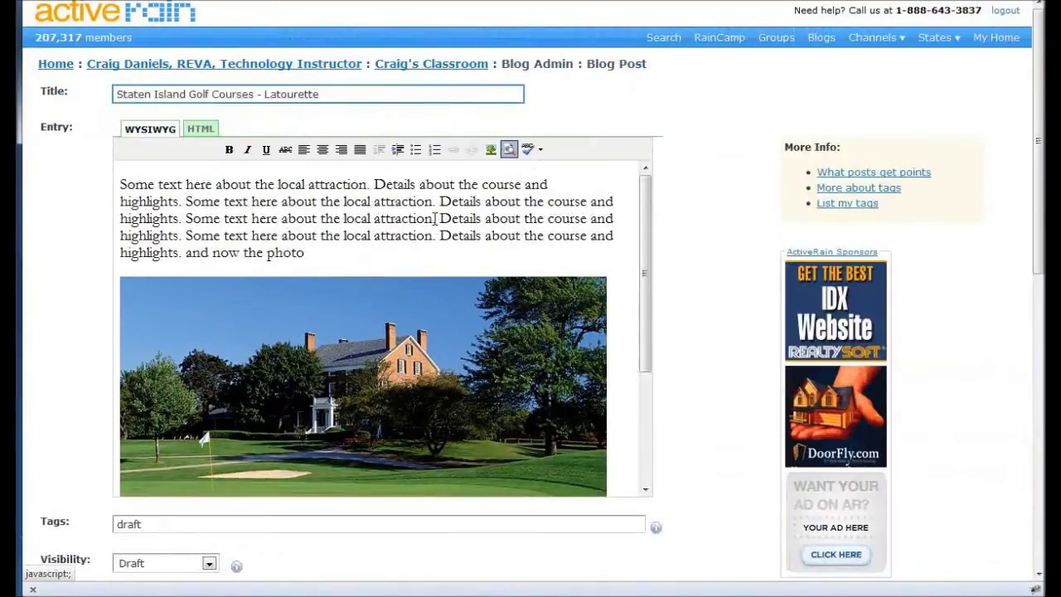
pyautogui.scroll(-5, 361, 248)
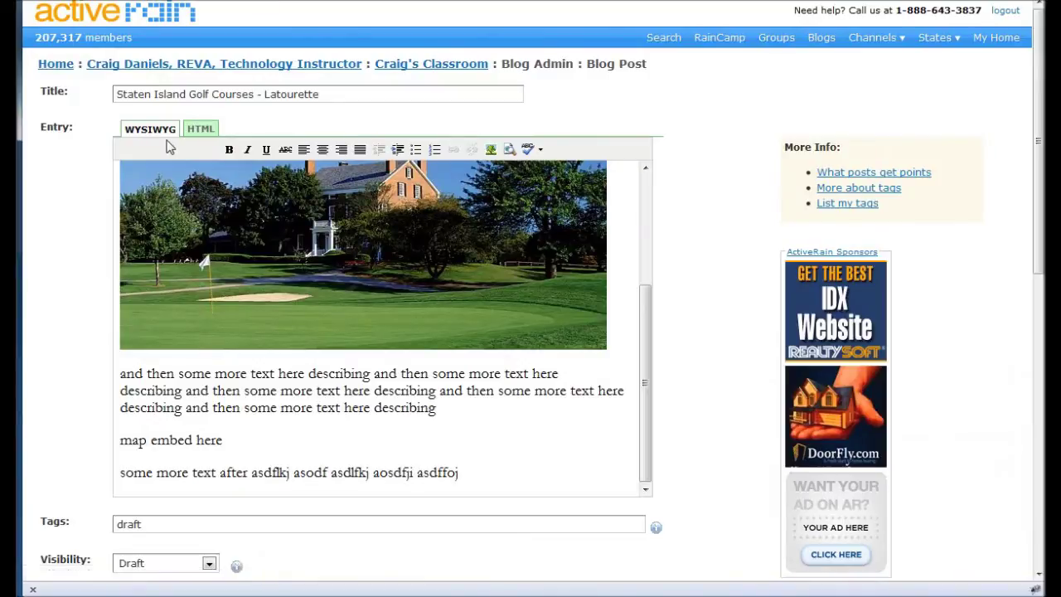
pyautogui.click(200, 131)
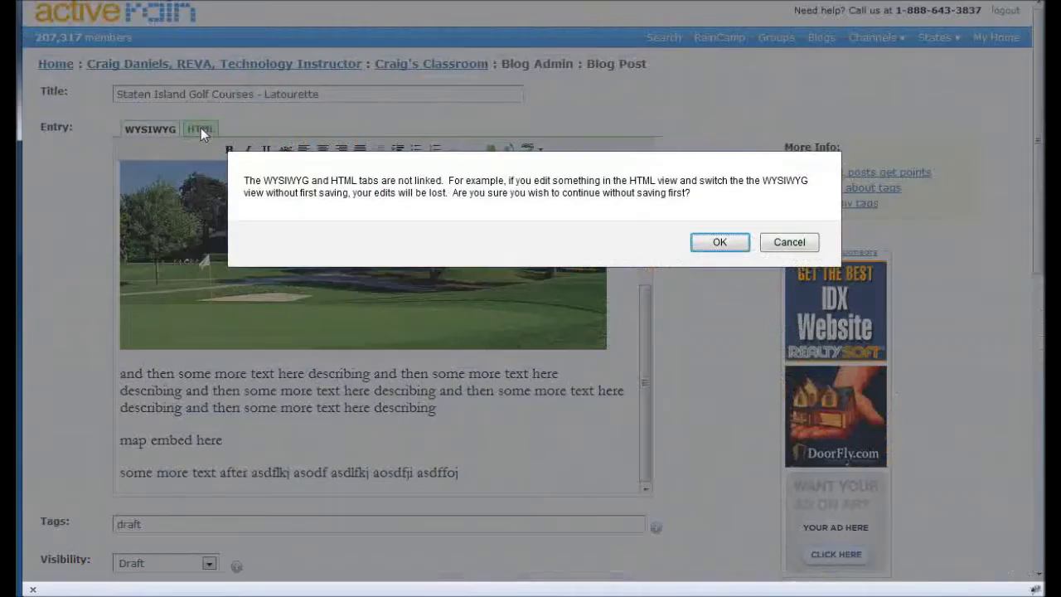
pyautogui.click(729, 243)
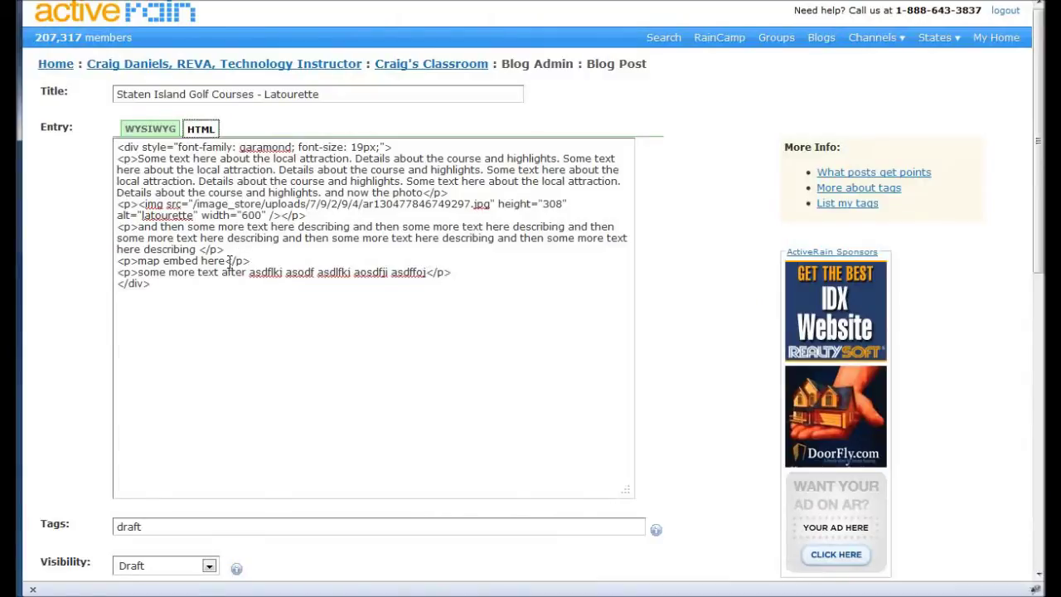
# Replace the "map embed here" text inside its paragraph tags with the copied Google Maps iframe embed code.
pyautogui.moveTo(138, 263); pyautogui.dragTo(214, 262)
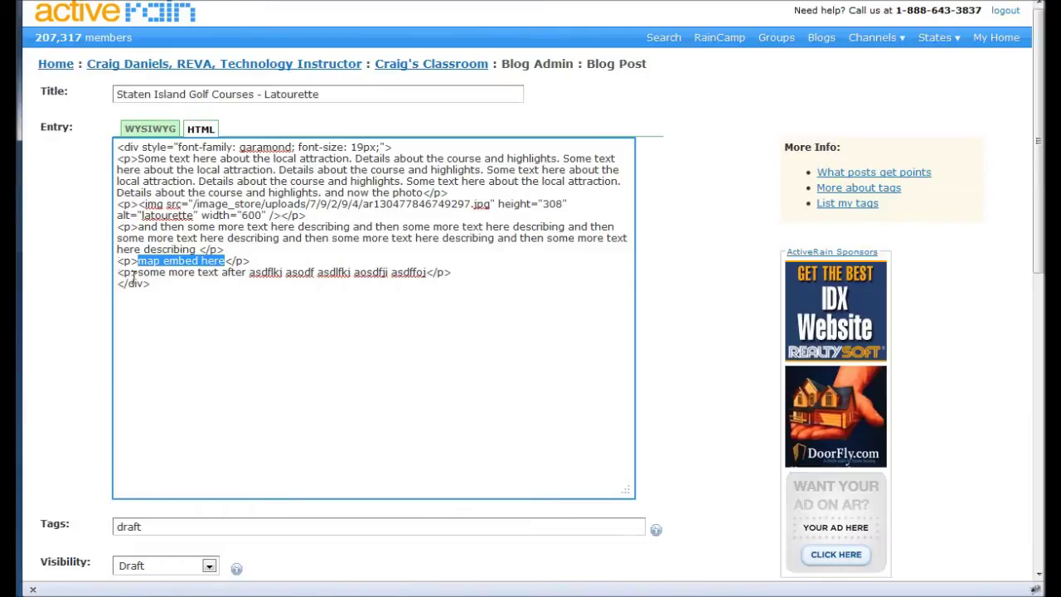
pyautogui.click(170, 263)
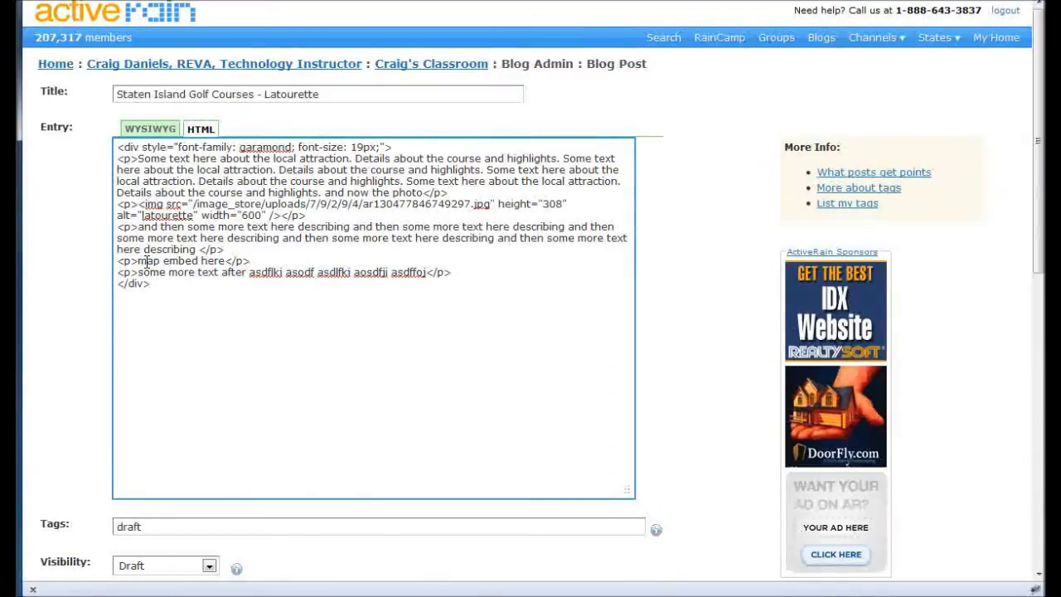
pyautogui.moveTo(138, 261); pyautogui.dragTo(225, 261)
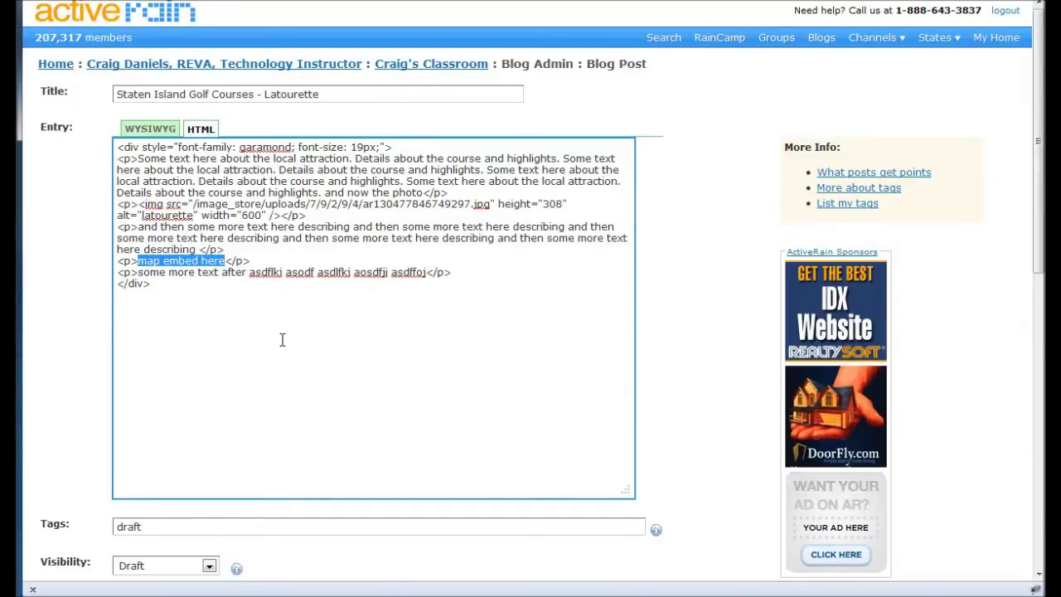
pyautogui.press('Delete')
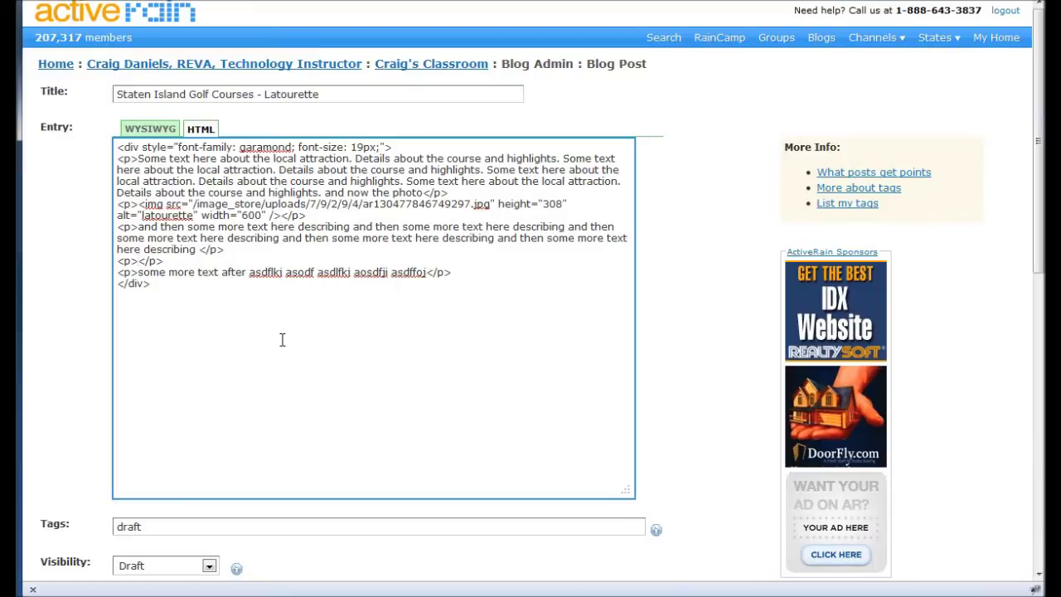
pyautogui.rightClick(136, 260)
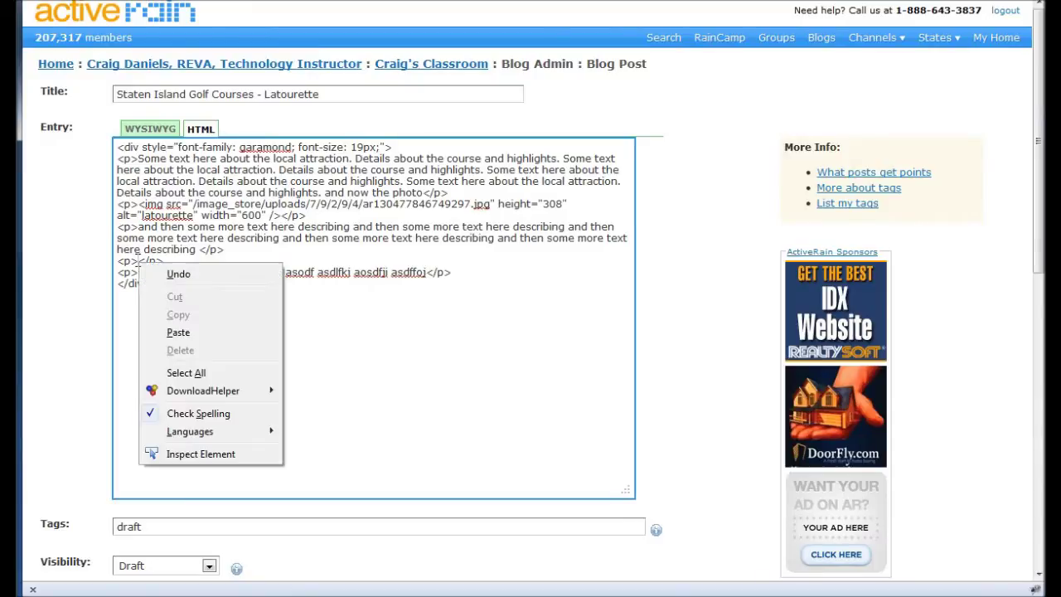
pyautogui.click(179, 332)
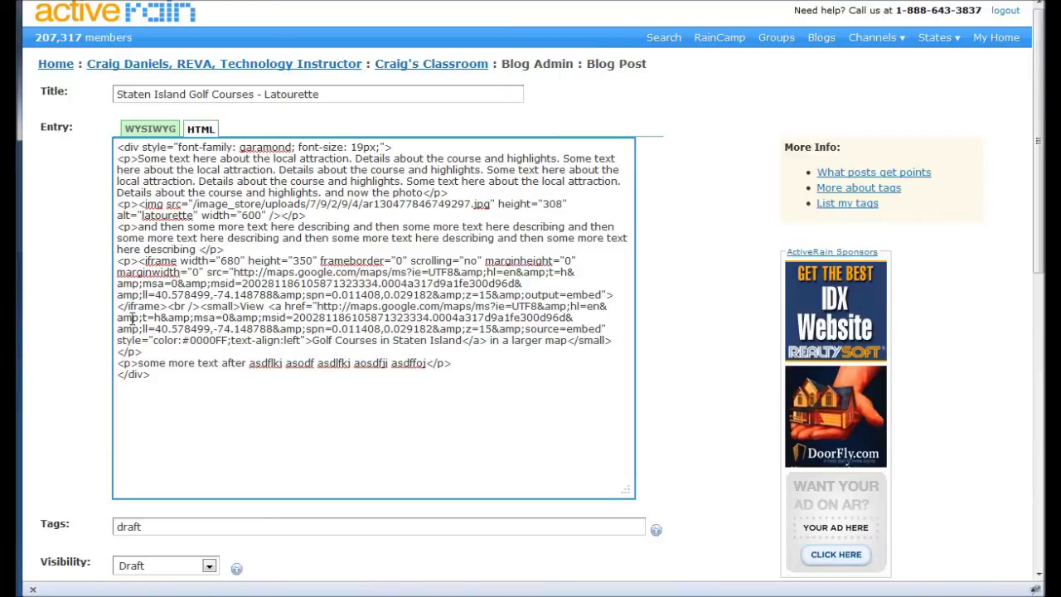
pyautogui.click(103, 327)
# Post the updated draft entry with the copyright confirmation and check the embedded map in the post.
pyautogui.scroll(-5, 104, 327)
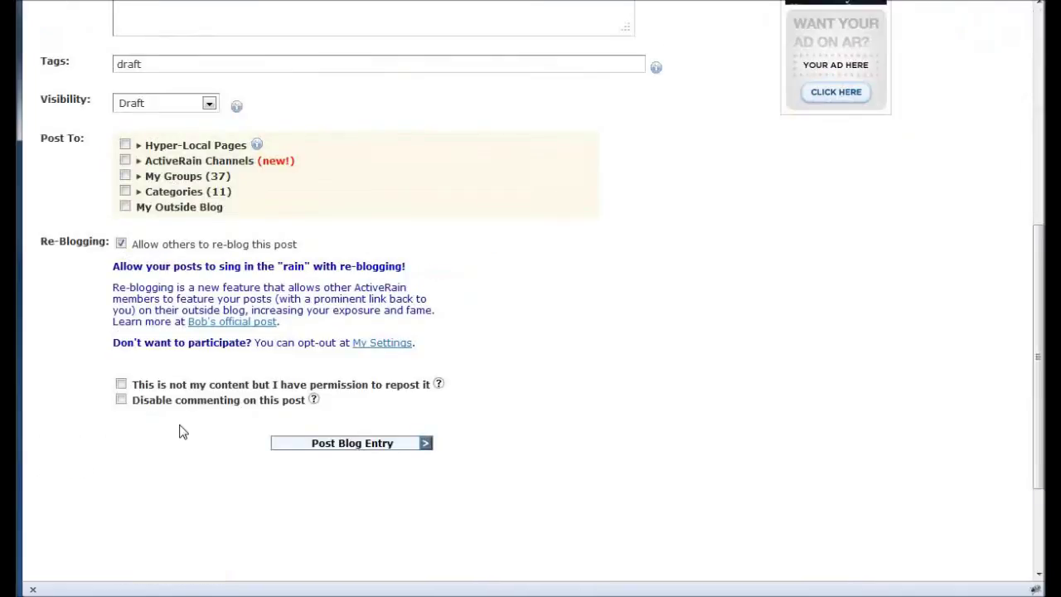
pyautogui.click(329, 445)
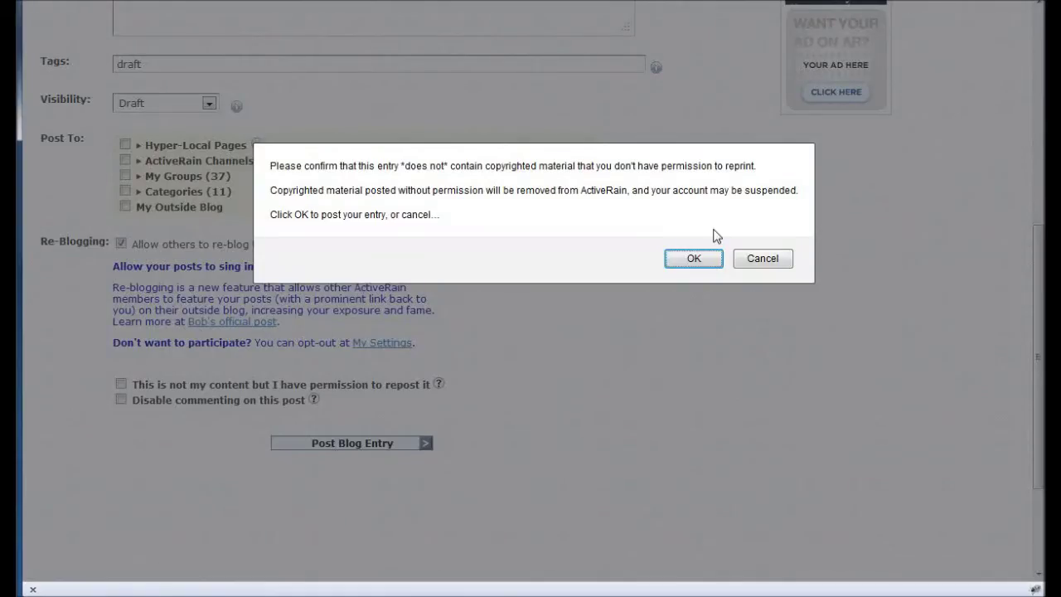
pyautogui.click(690, 258)
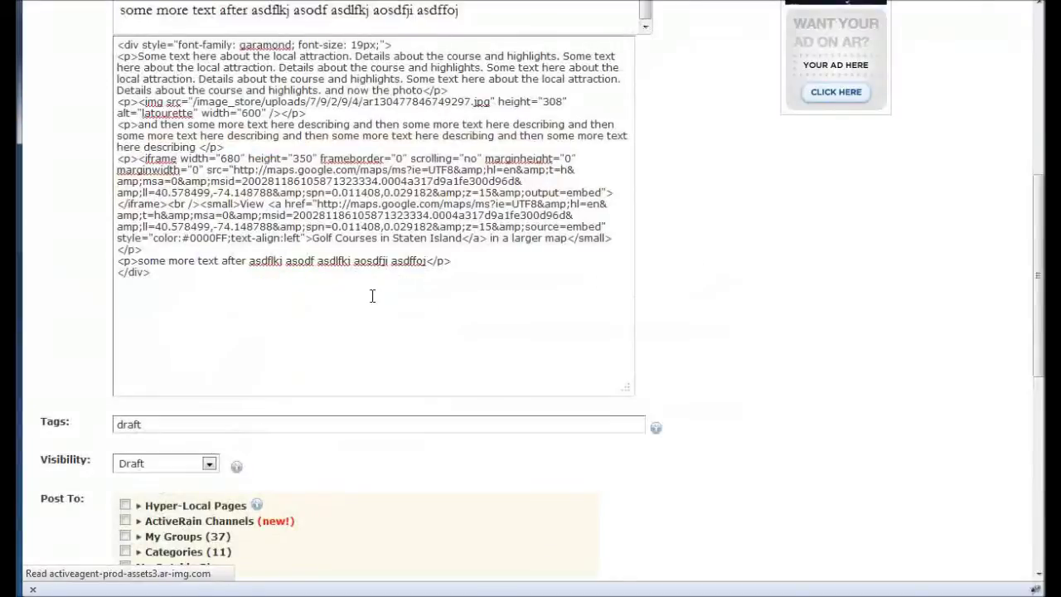
pyautogui.scroll(-3, 290, 303)
pyautogui.scroll(-3, 290, 303)
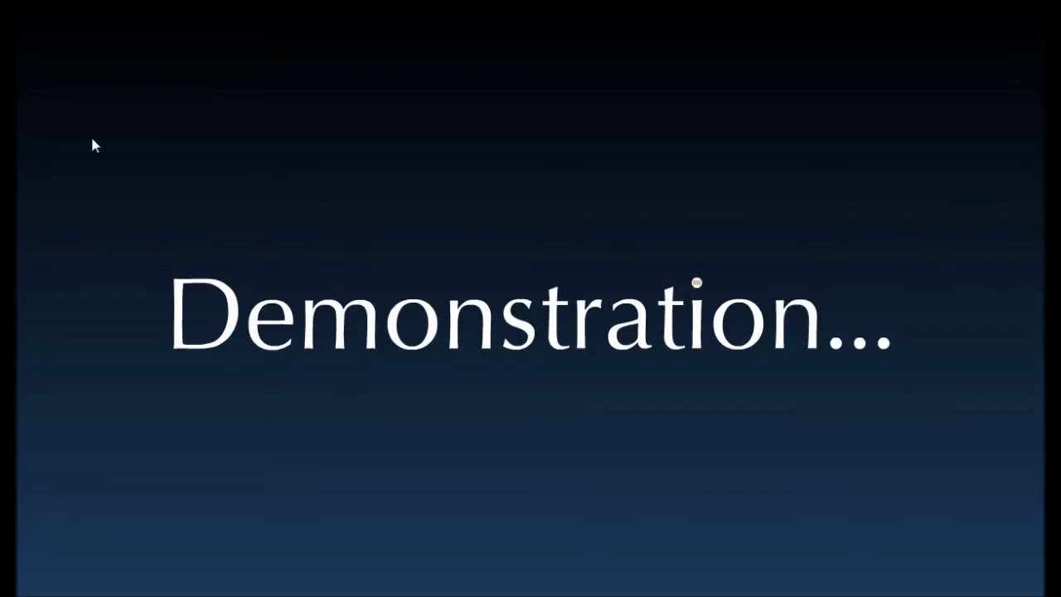
pyautogui.press('Right')
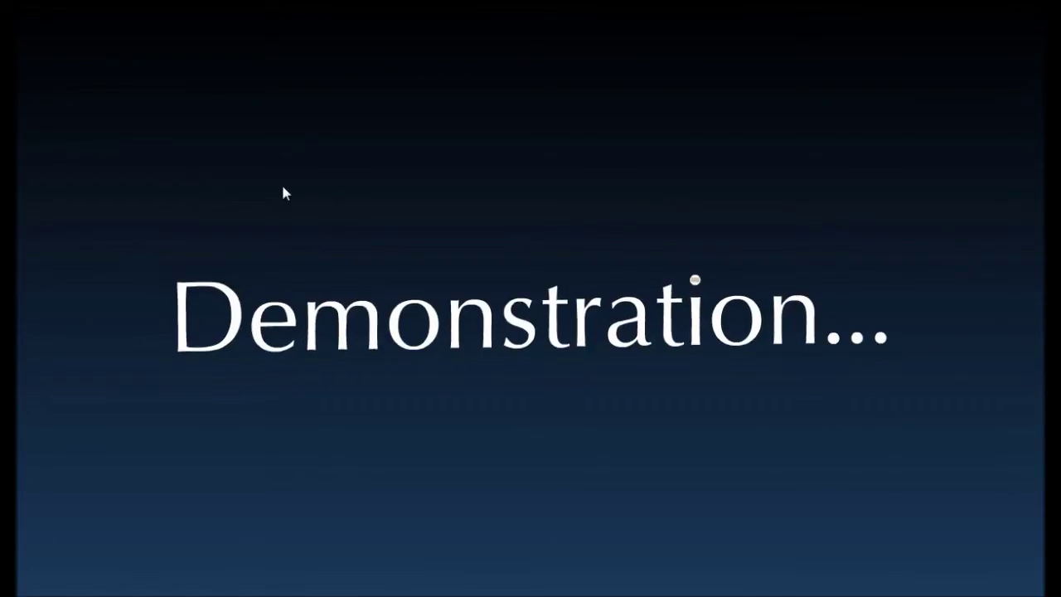